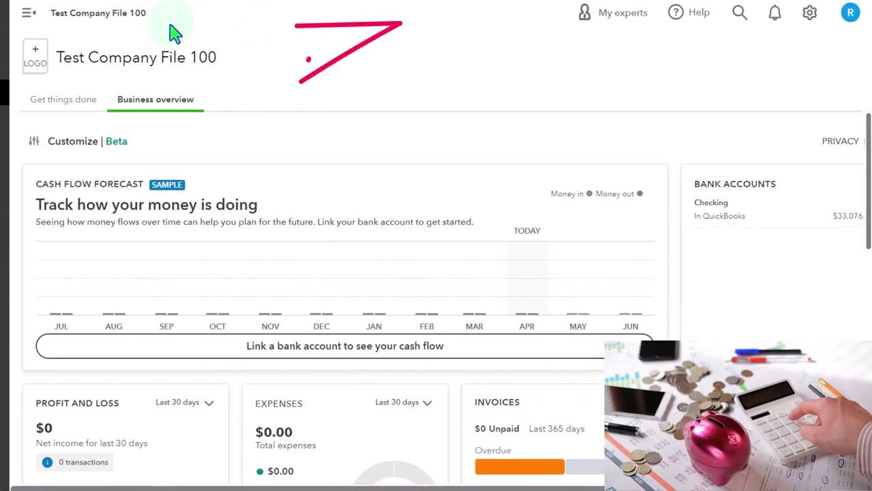
Duplicate the QuickBooks homepage browser tab twice so that three copies of the company file are open.
click(811, 15)
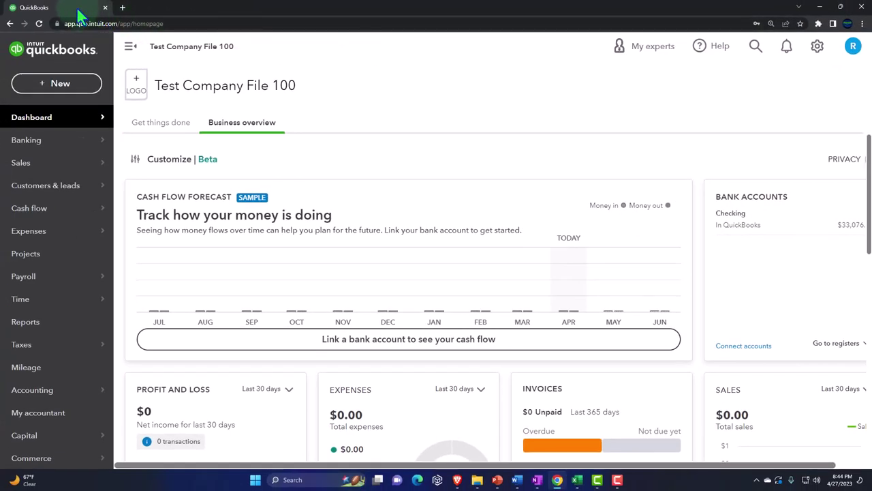
right_click(77, 10)
click(94, 73)
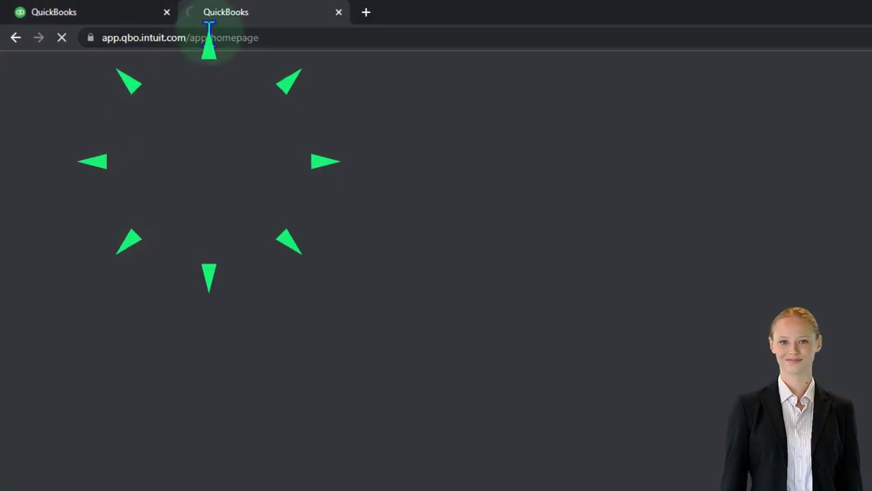
right_click(267, 17)
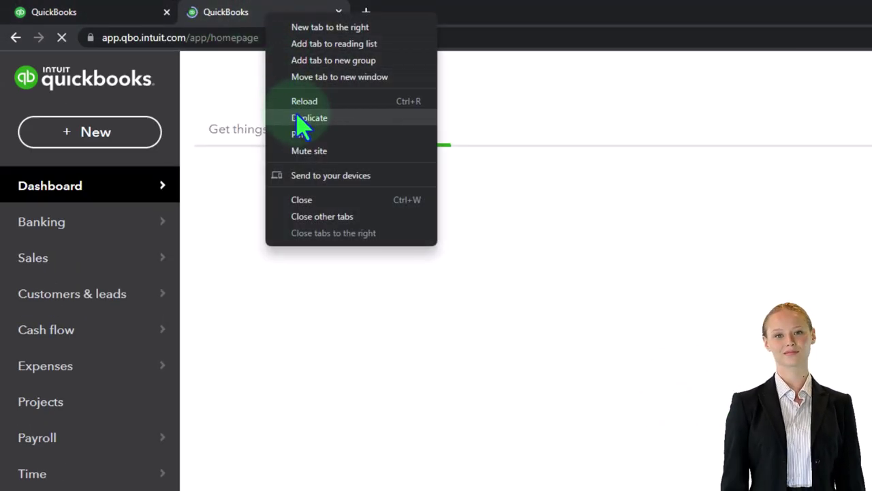
click(302, 121)
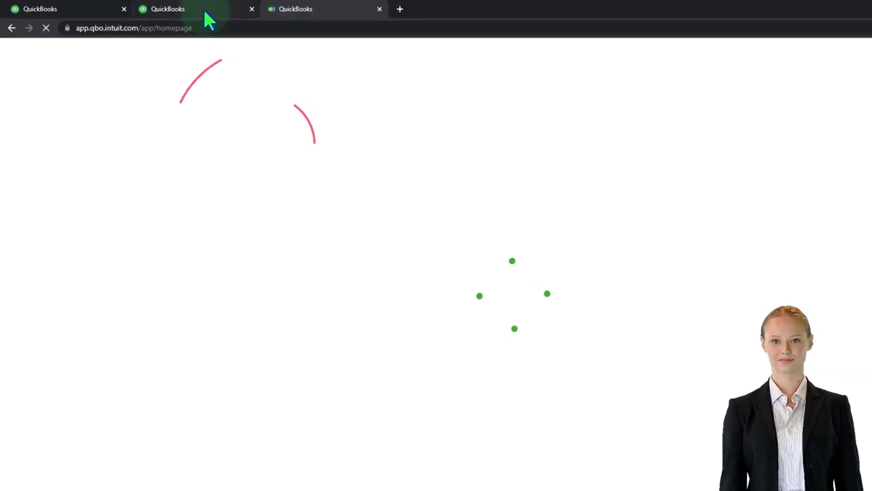
Open the Balance Sheet report in the second browser tab and run it for 01/01/2025 to 06/30/2025.
click(203, 10)
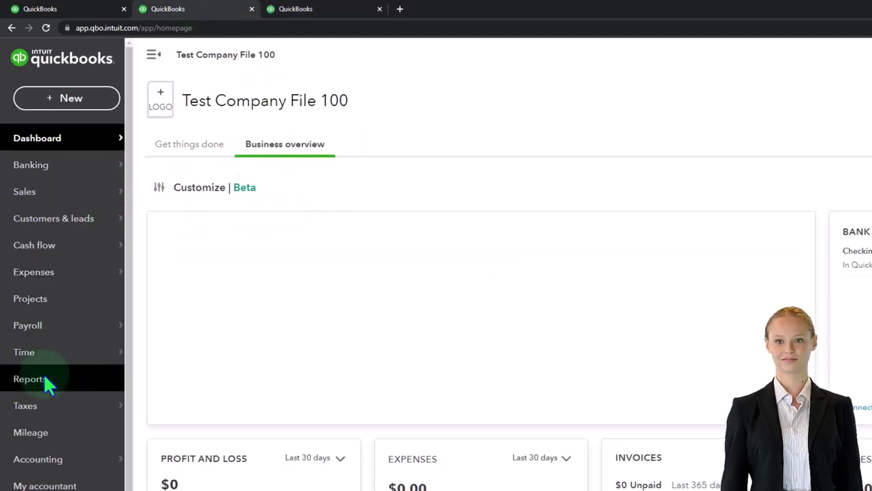
click(48, 387)
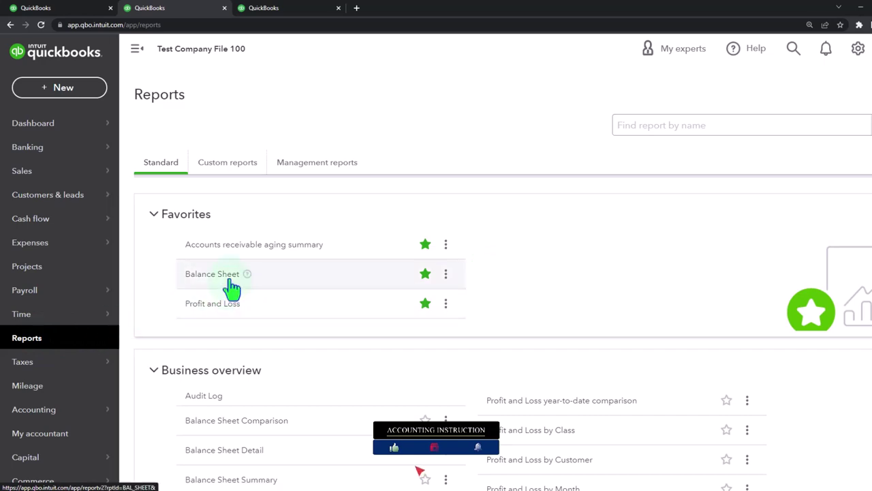
click(215, 276)
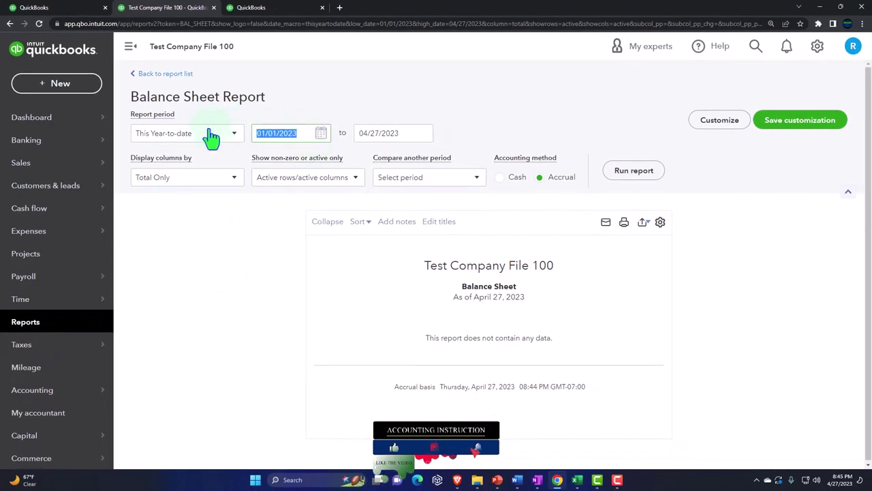
text(0101)
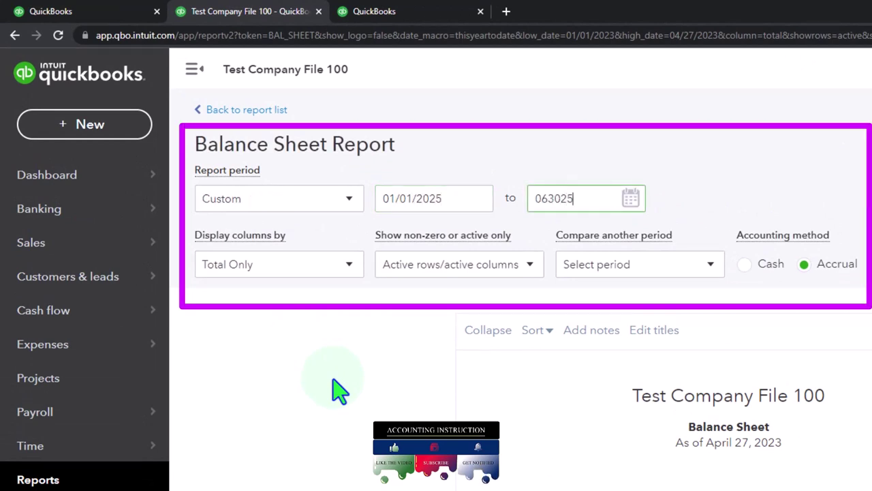
click(340, 390)
scroll(525, 327, down, 3)
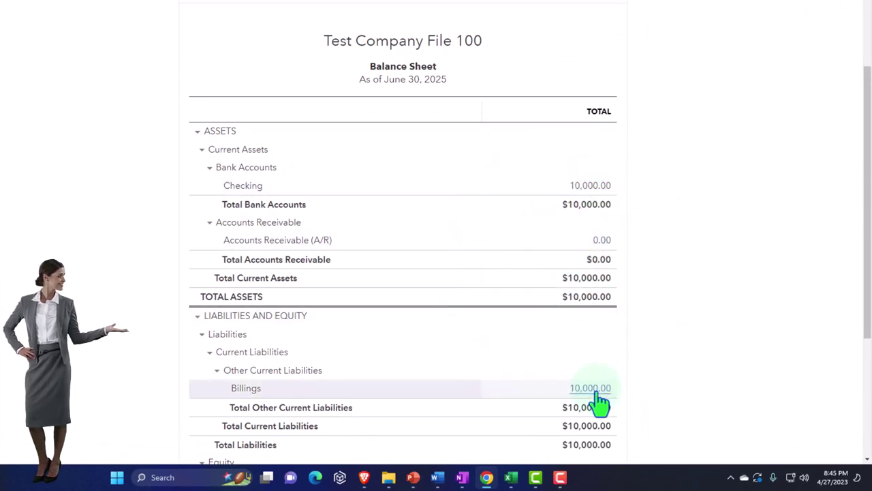
Open the Profit and Loss report in the third browser tab and collapse the navigation menu.
click(336, 15)
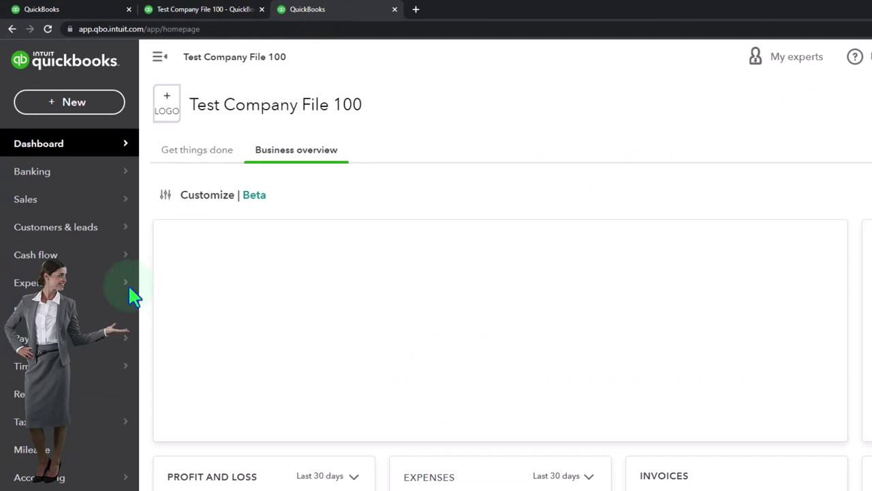
click(102, 394)
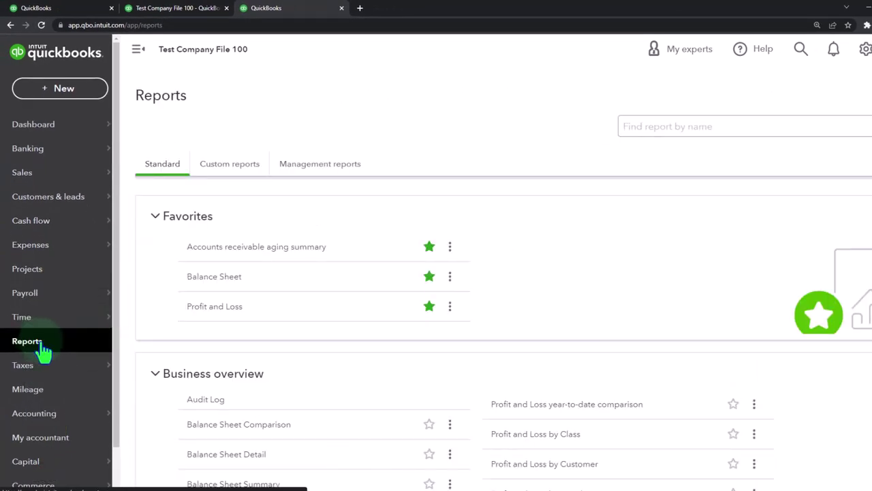
click(220, 308)
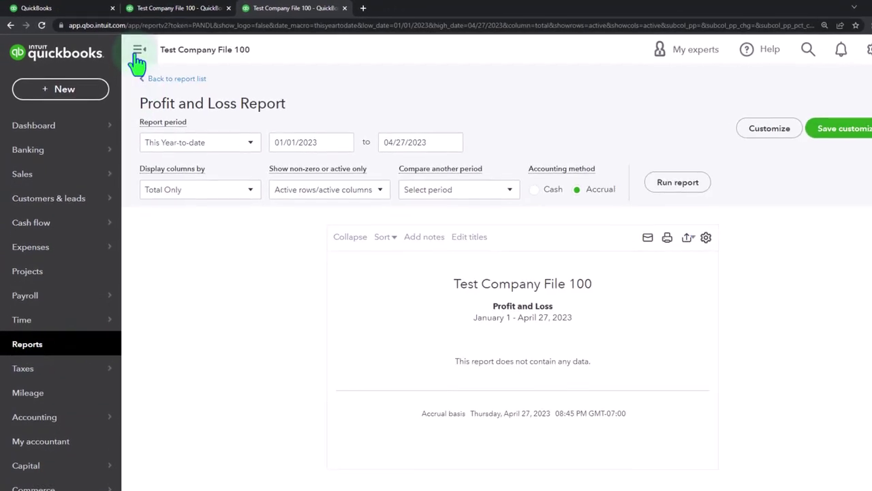
click(136, 60)
Set the Profit and Loss report period to 01/01/2025 through 06/30/2025 and run the report.
drag(197, 142, 153, 142)
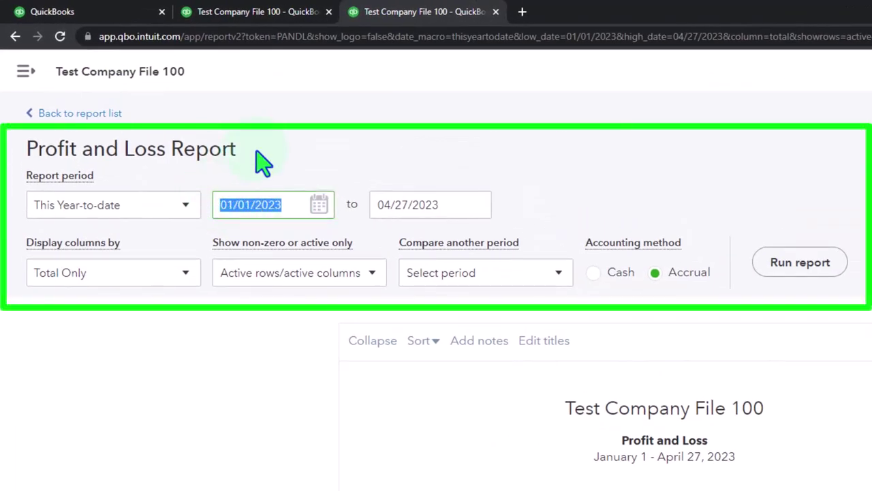
key(Tab)
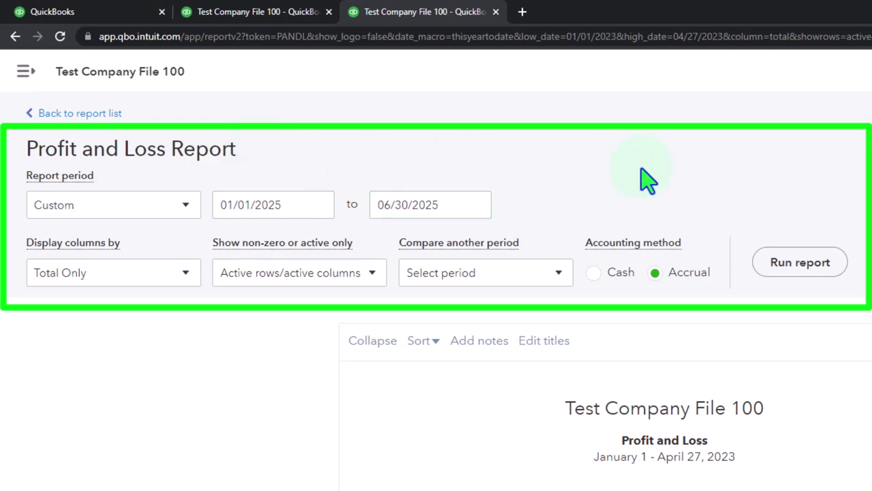
click(789, 269)
scroll(790, 273, down, 2)
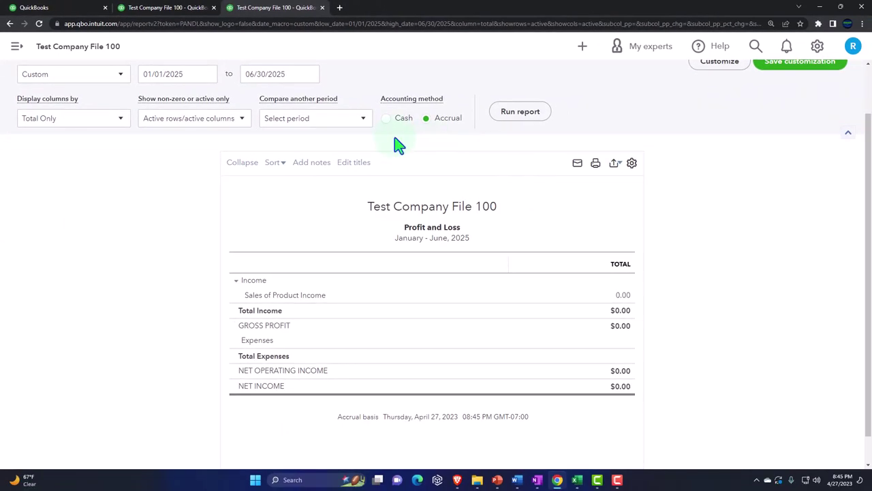
Return to the Balance Sheet report and collapse the navigation menu there.
click(174, 9)
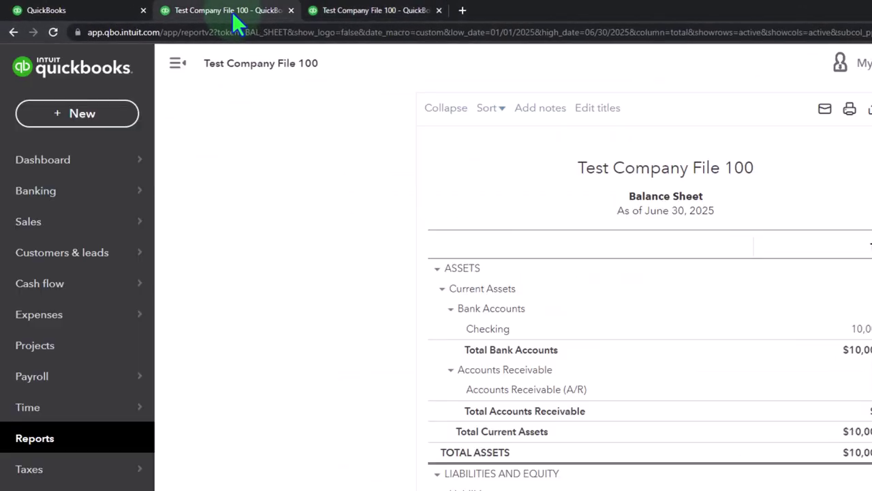
click(177, 63)
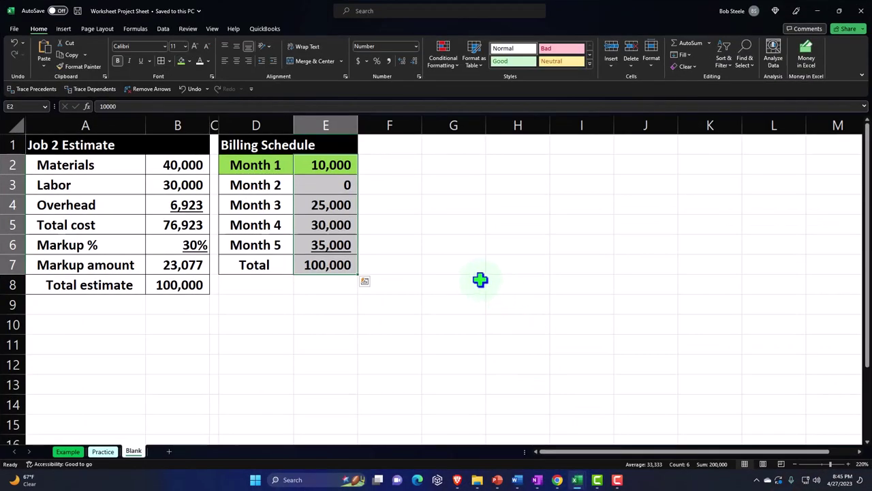
Switch to the Excel project worksheet and copy column C's narrow spacer format onto column F.
click(475, 280)
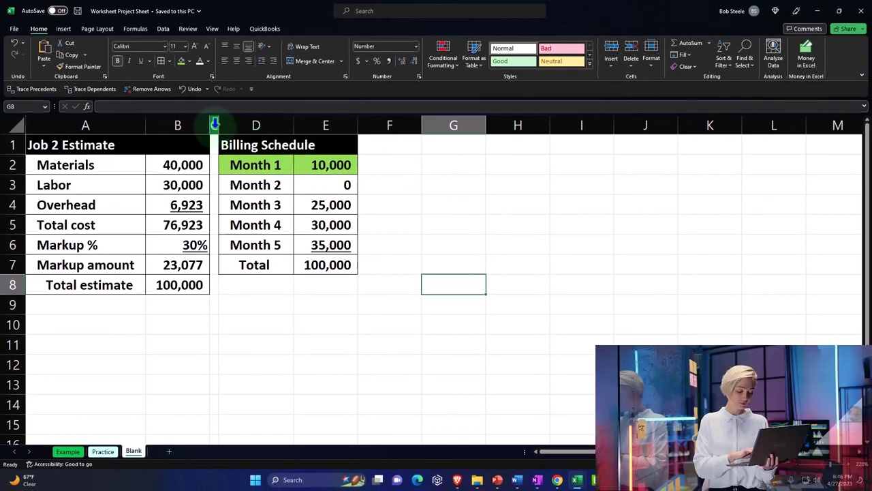
click(215, 124)
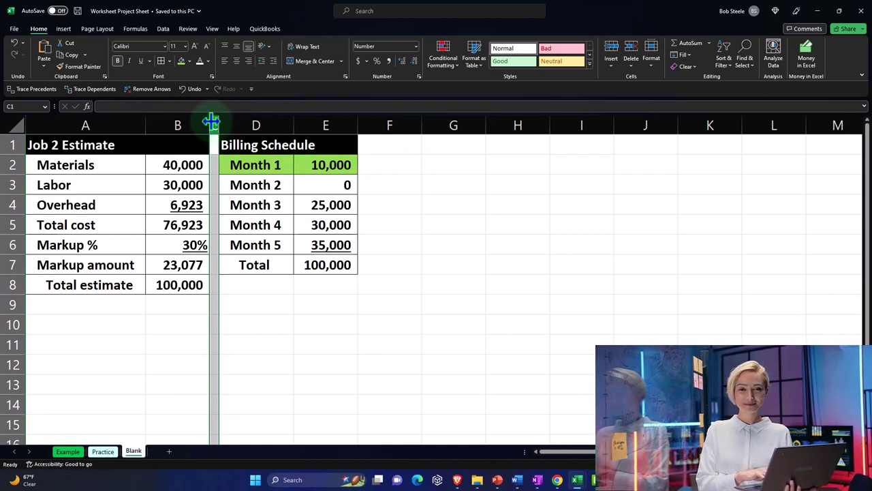
click(68, 70)
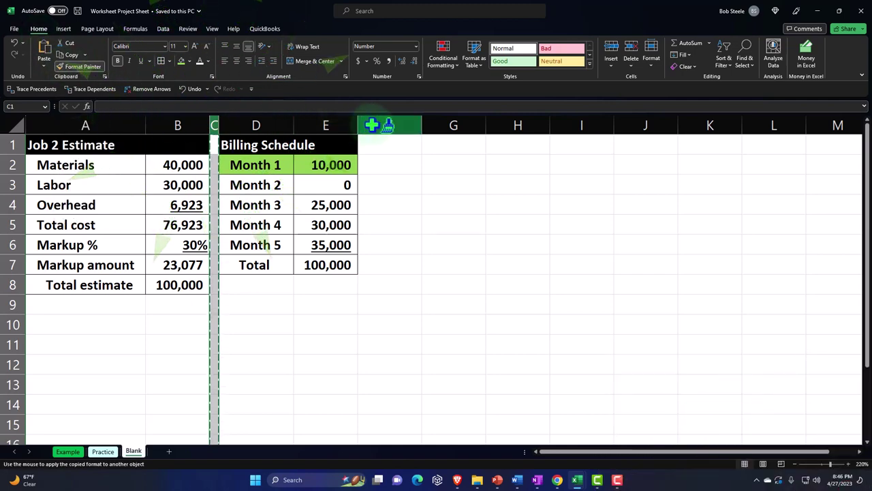
click(372, 125)
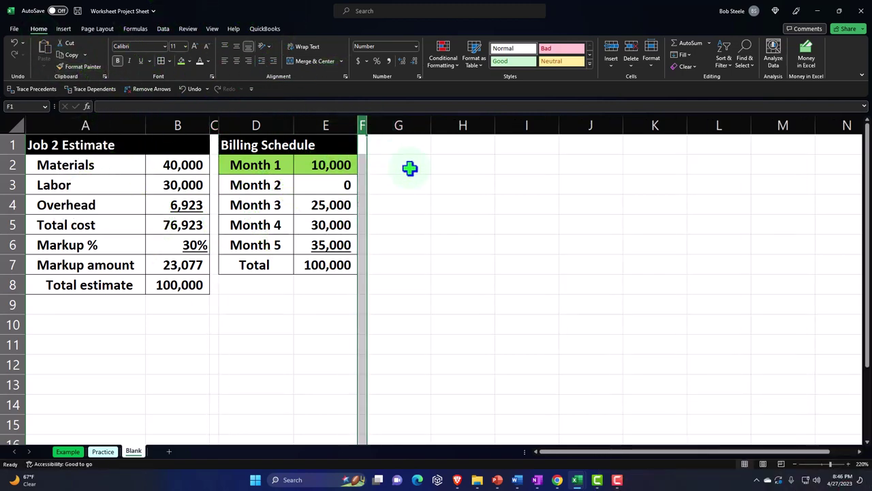
Enter the journal headings Date, Accounts and Debit in cells G1 to I1.
click(407, 144)
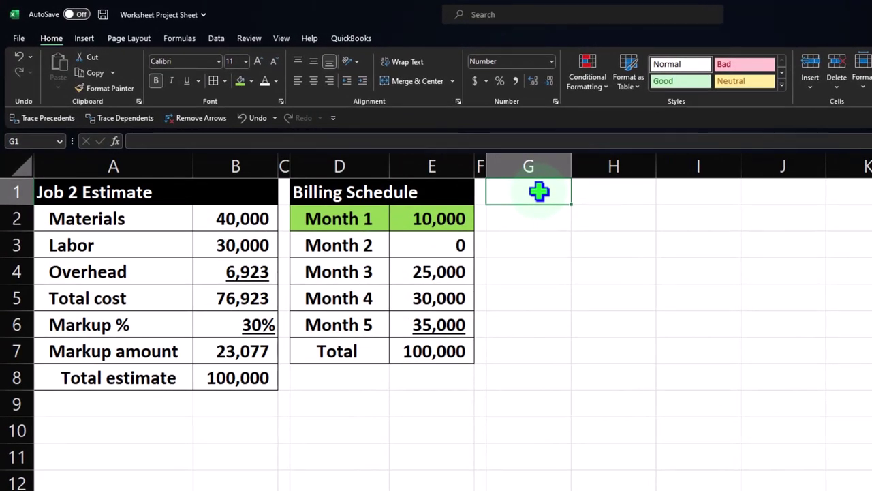
text(Date)
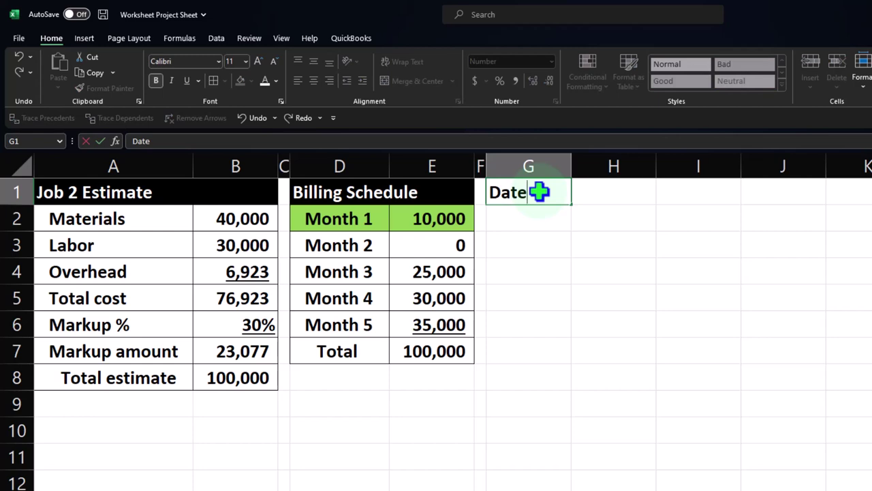
key(Tab)
text(Account)
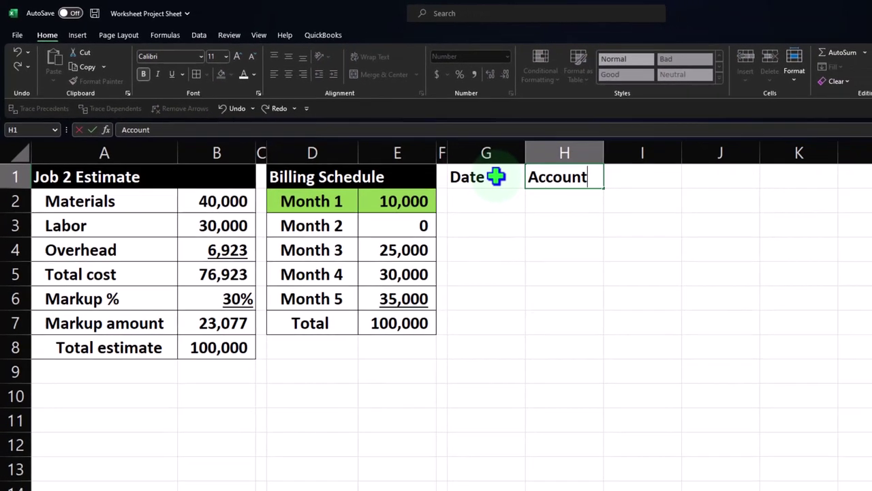
key(Tab)
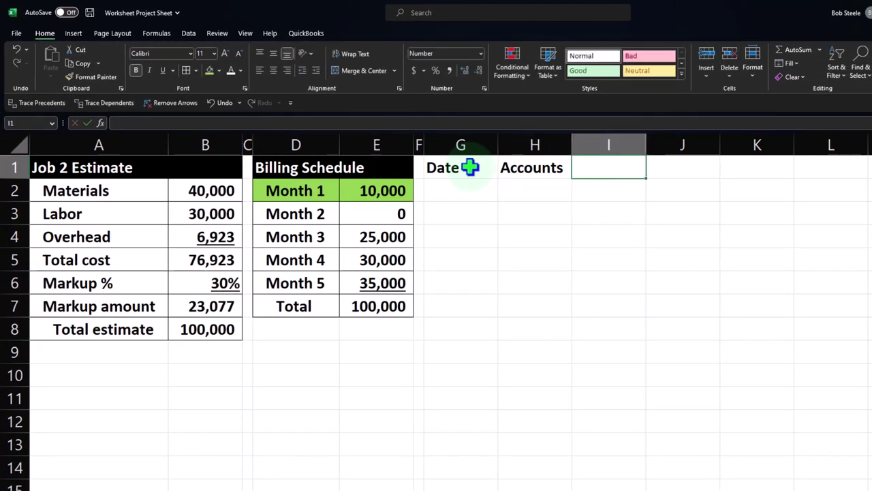
text(De)
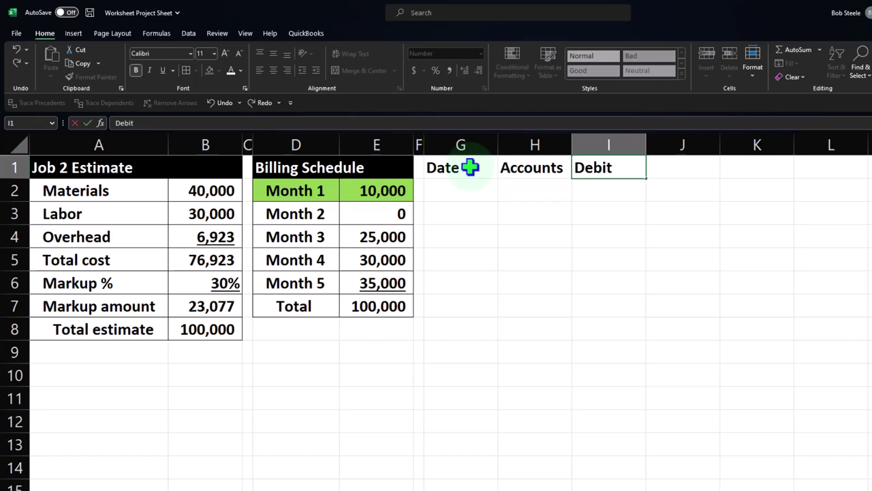
text(bit)
key(Return)
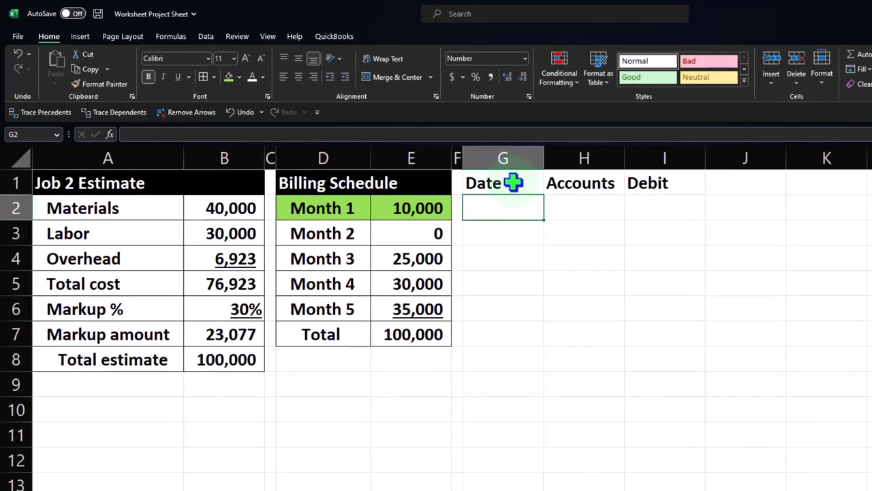
Enter (Credit) in cell I2 beneath the Debit heading.
key(Tab)
key(Tab)
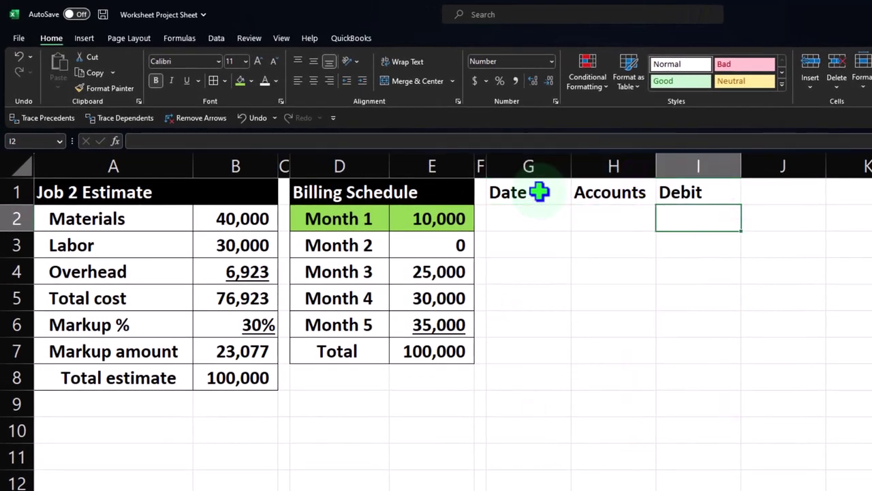
text(Credit))
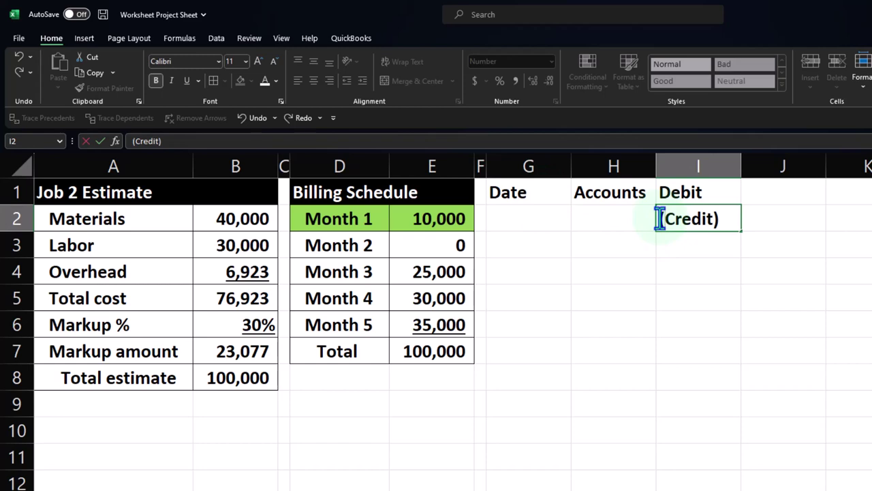
key(Return)
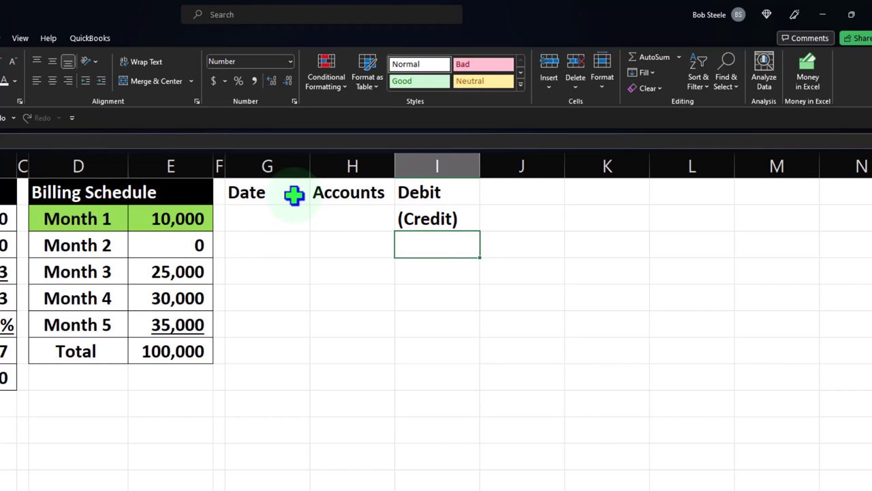
Move the Date and Accounts headings from G1:H1 down to G2:H2.
drag(294, 196, 312, 195)
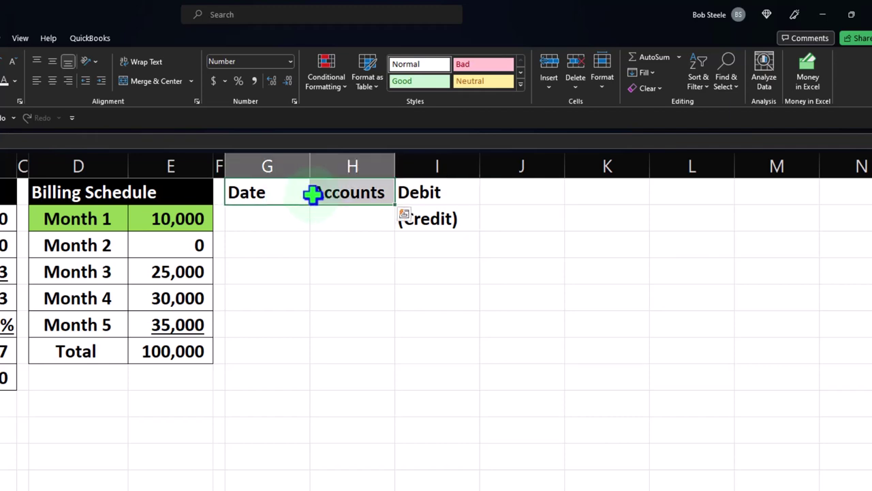
right_click(290, 193)
click(307, 222)
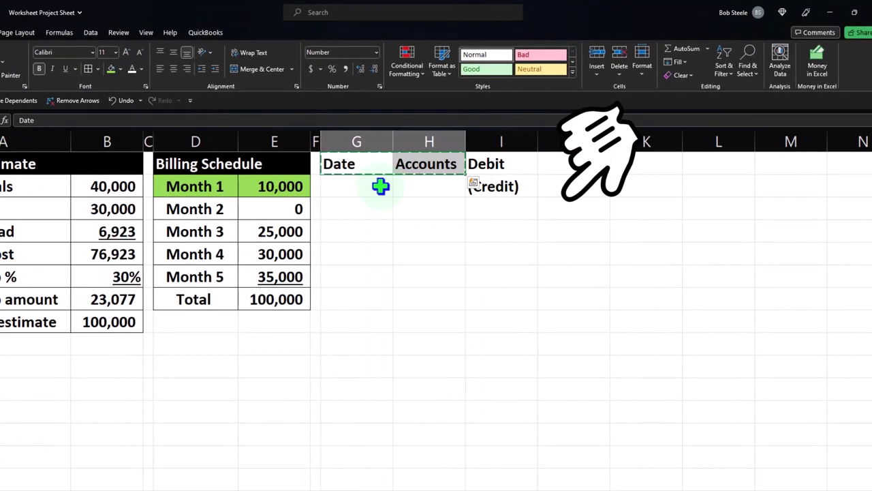
key(ctrl+v)
click(411, 246)
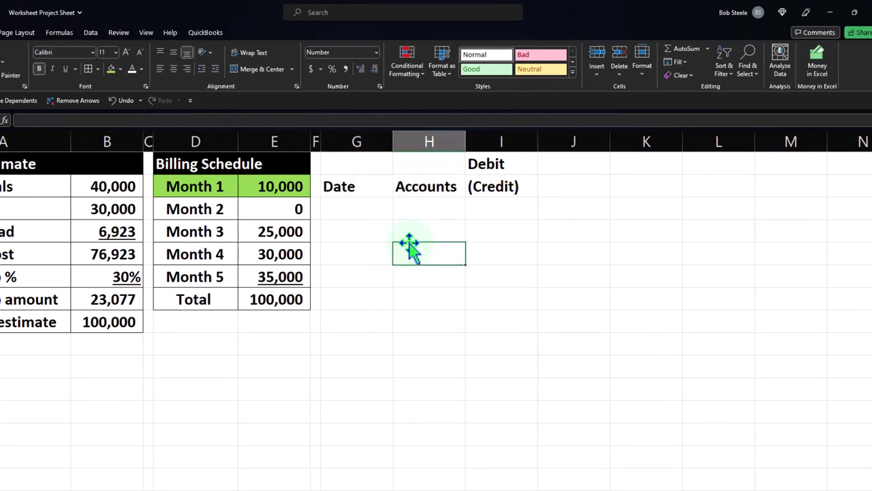
Set the font colour of the heading range G1:I2 to white.
drag(371, 165, 491, 192)
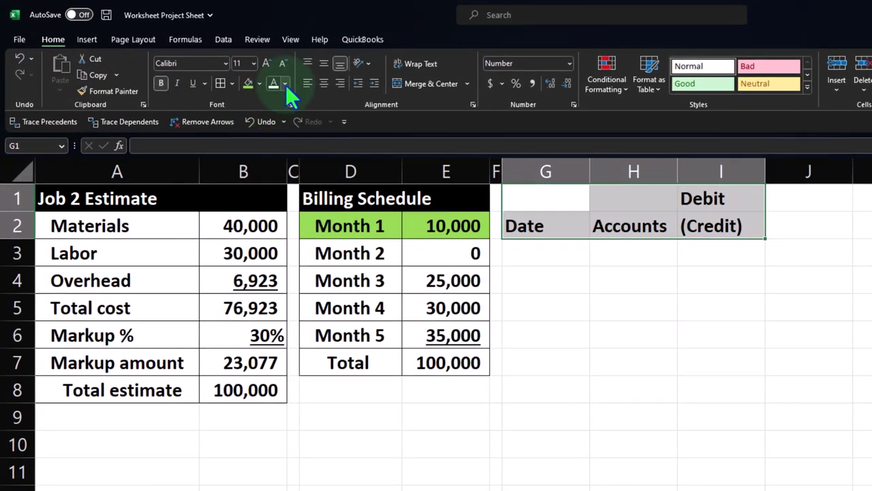
click(286, 85)
click(271, 130)
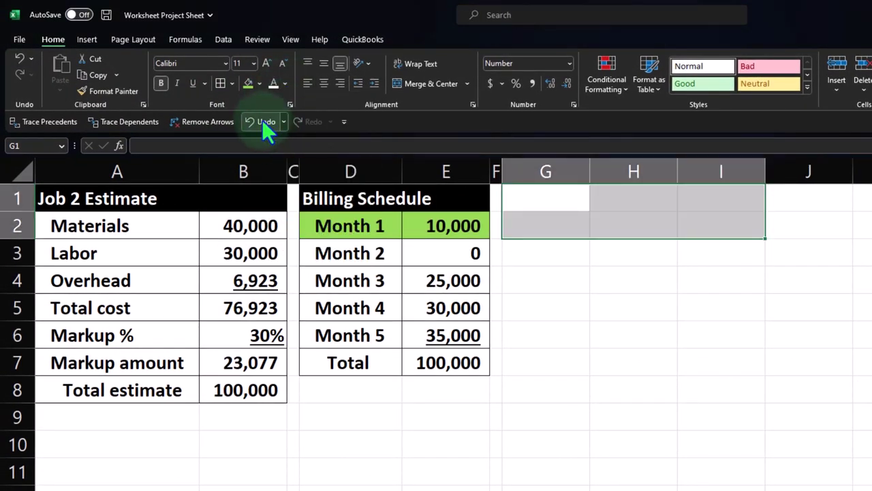
Fill the heading range G1:I2 with black and centre its text.
click(259, 83)
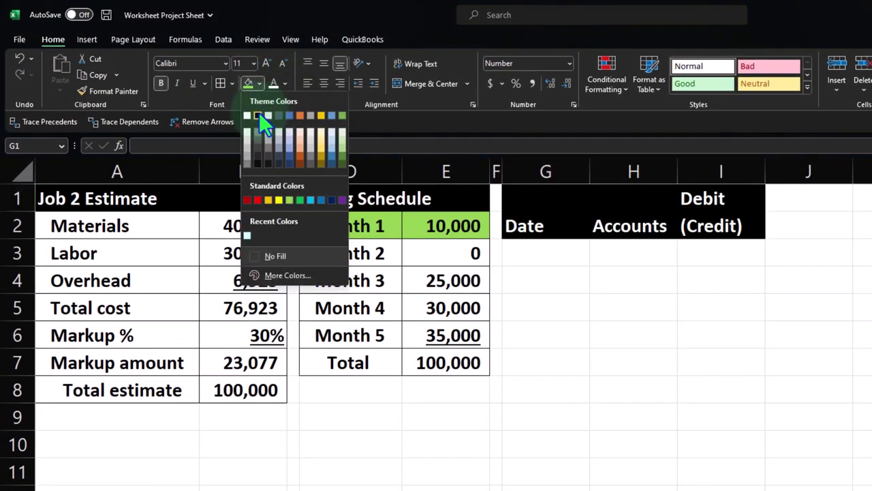
click(260, 112)
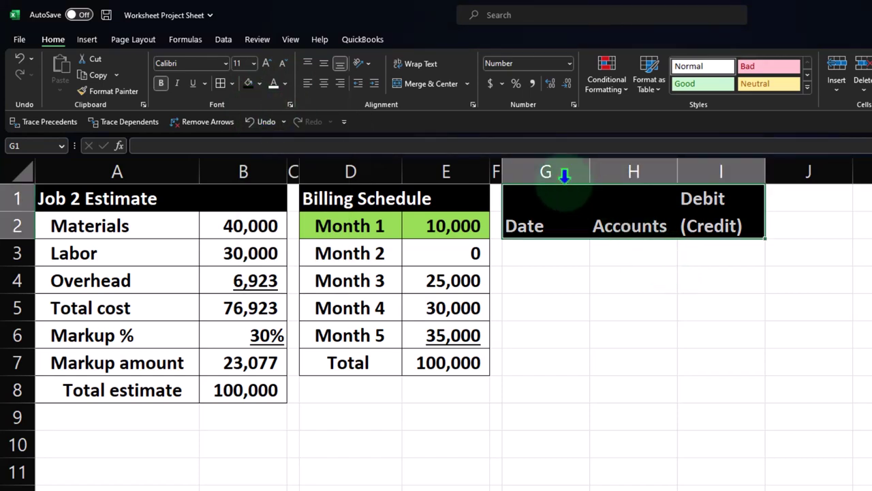
click(324, 83)
click(691, 293)
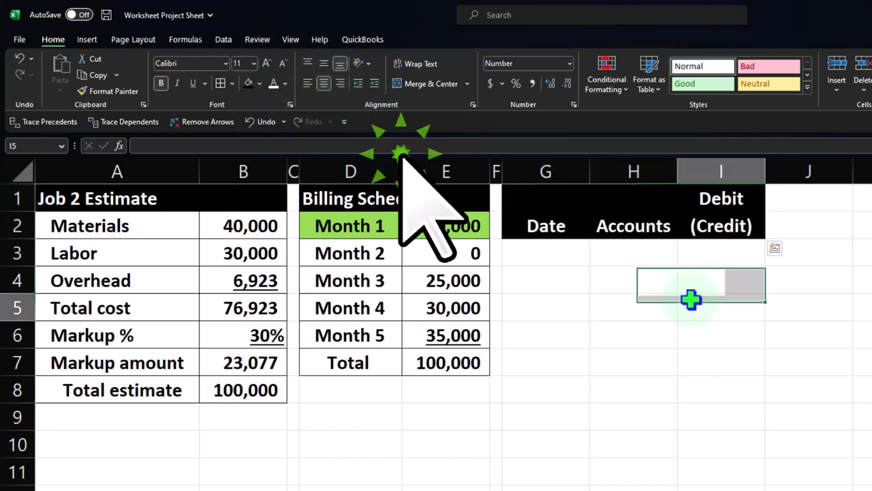
Set the font colour of the (Credit) heading in I2 to red.
click(721, 230)
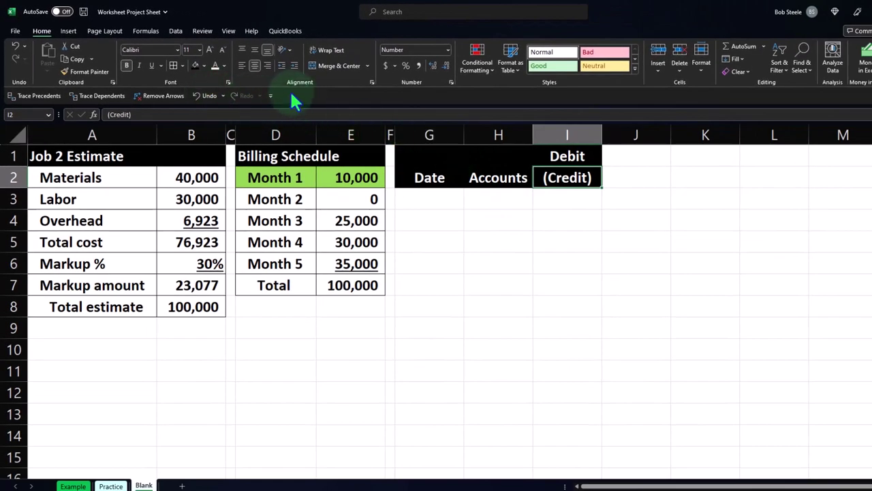
click(224, 66)
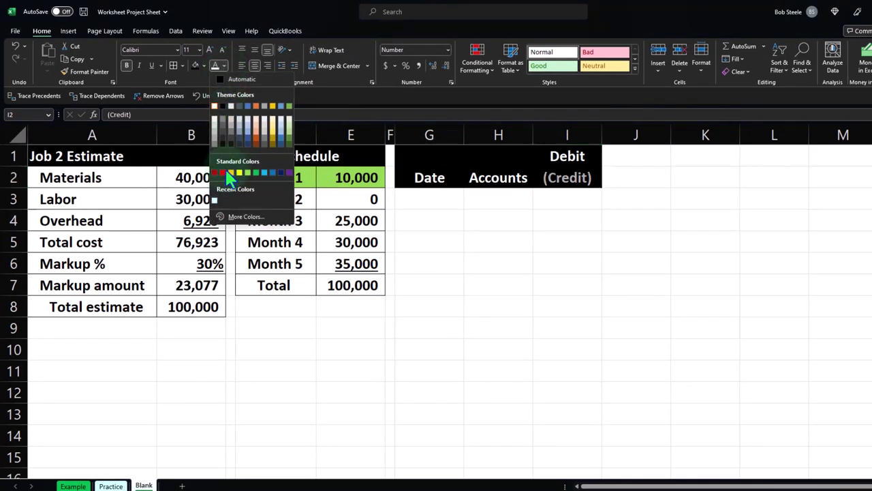
click(223, 173)
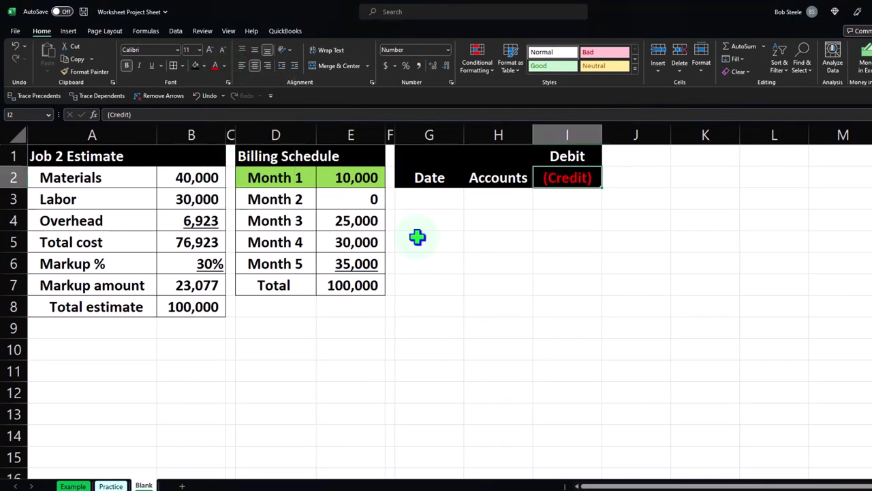
click(523, 259)
Narrow the Date column G slightly and widen the Accounts column H.
mouse_move(464, 135)
mouse_down()
mouse_move(498, 135)
mouse_move(450, 135)
mouse_up()
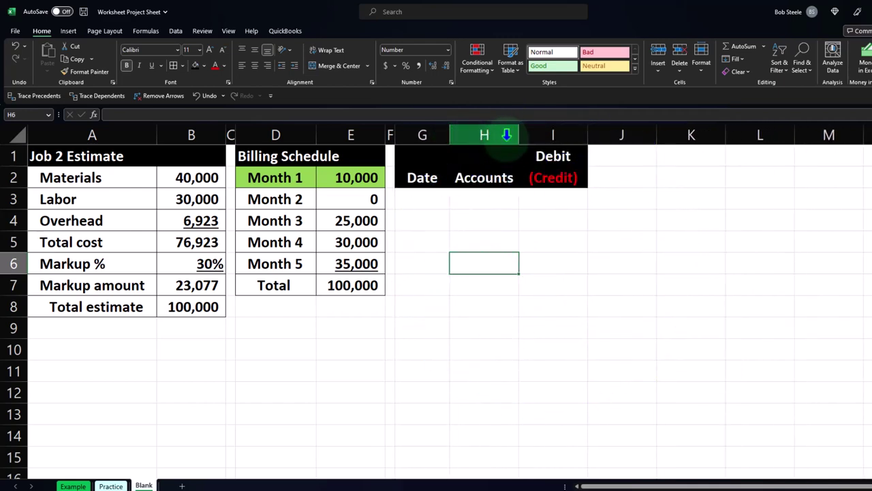
drag(518, 135, 576, 136)
click(621, 179)
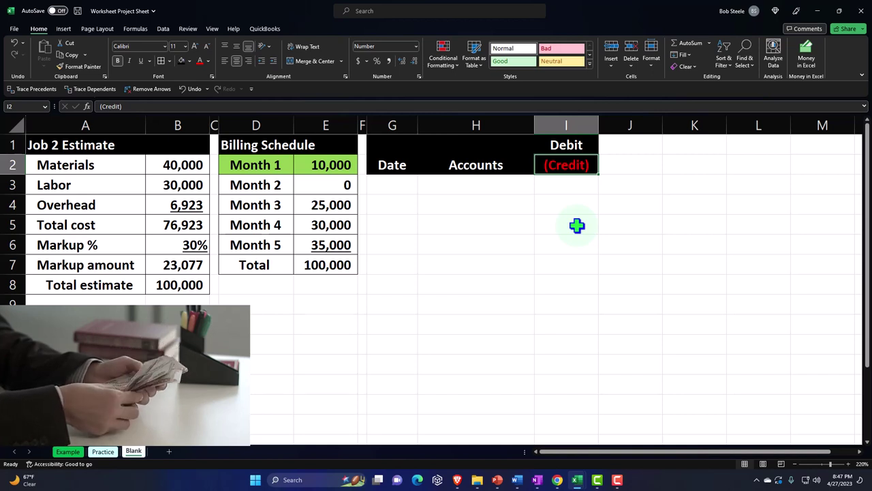
key(Return)
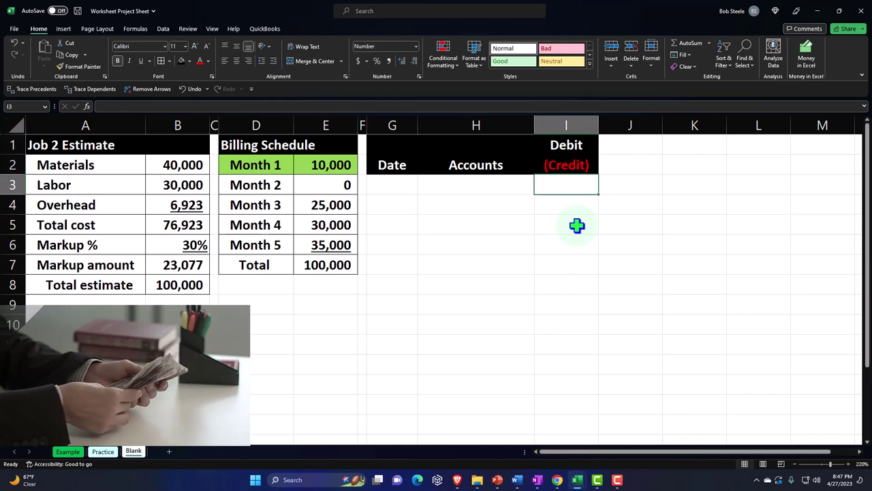
key(Left)
key(Left)
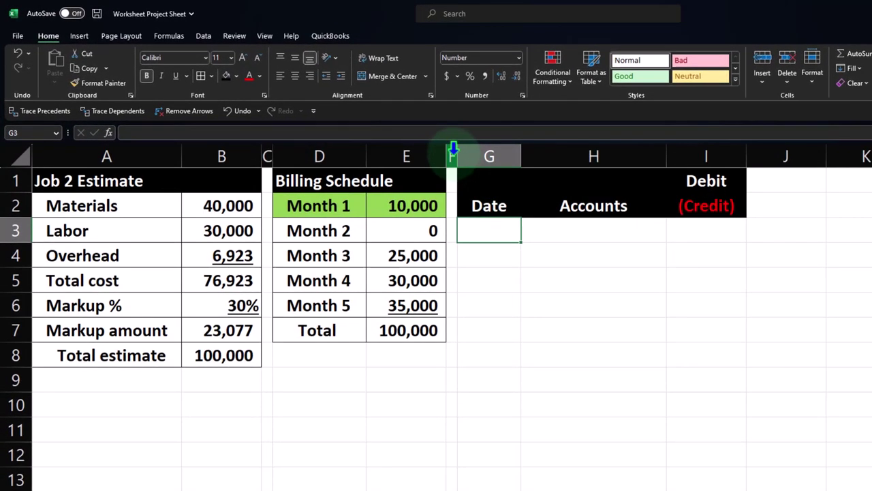
Copy the narrow spacer column F's width and formatting onto column J with Format Painter.
click(453, 151)
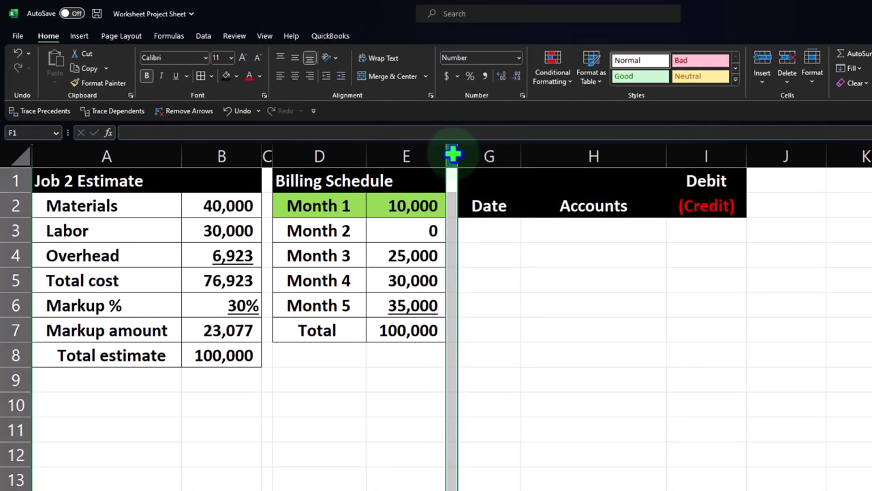
click(101, 80)
click(783, 156)
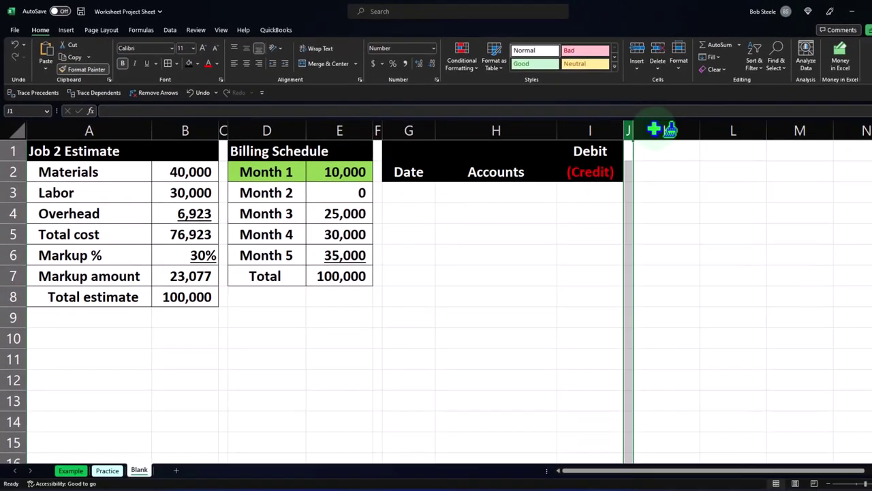
Enter the heading Accounts in cell K2, beside the new spacer column.
key(Right)
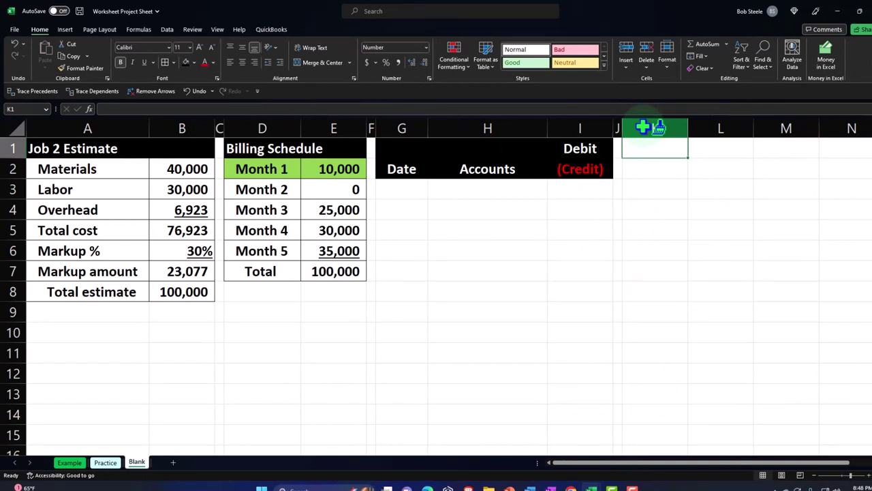
key(Down)
text(Accou)
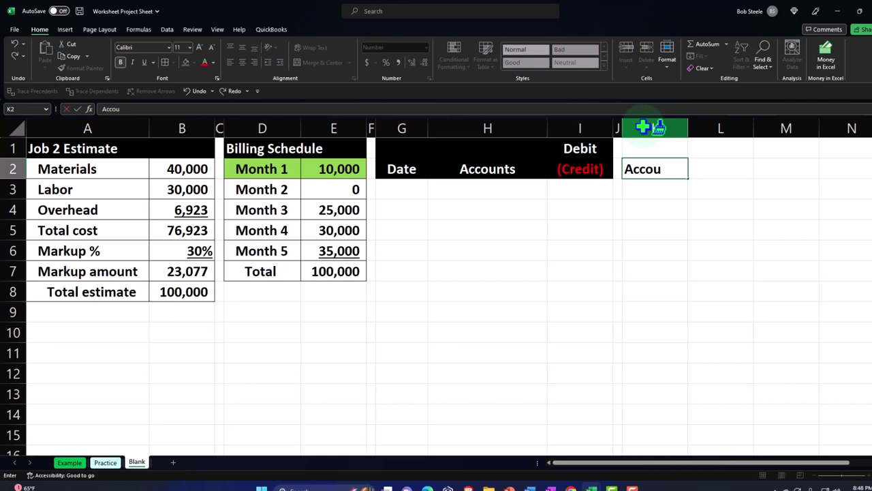
text(nts)
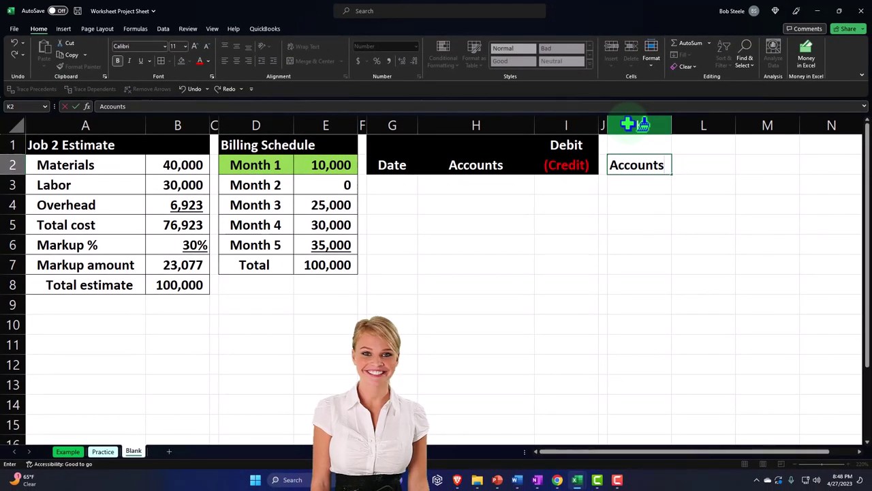
key(Tab)
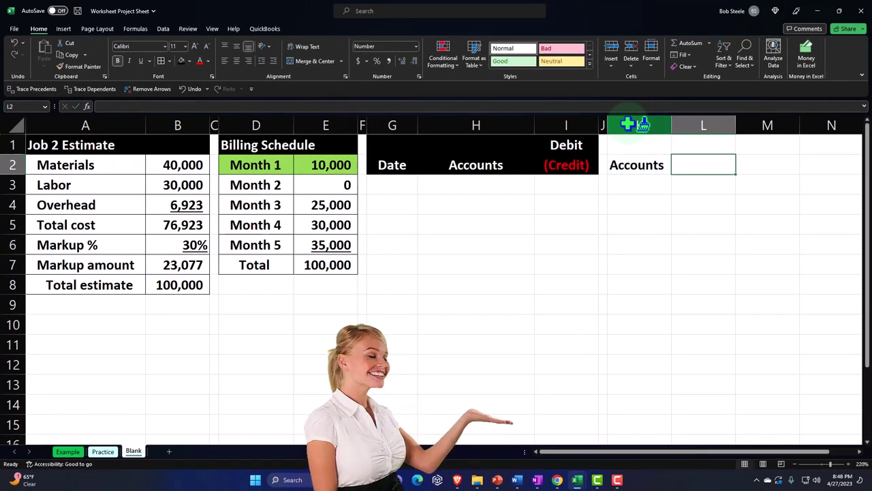
text(Entrie)
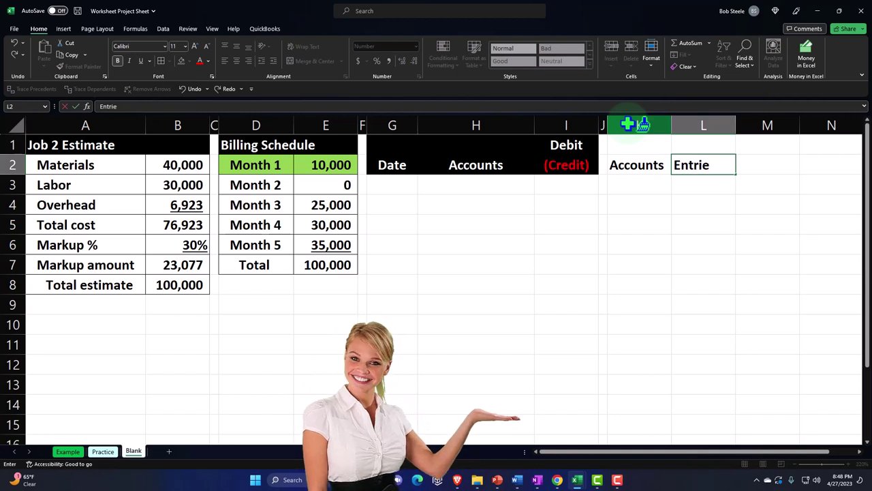
text(d)
key(BackSpace)
text(s)
key(Tab)
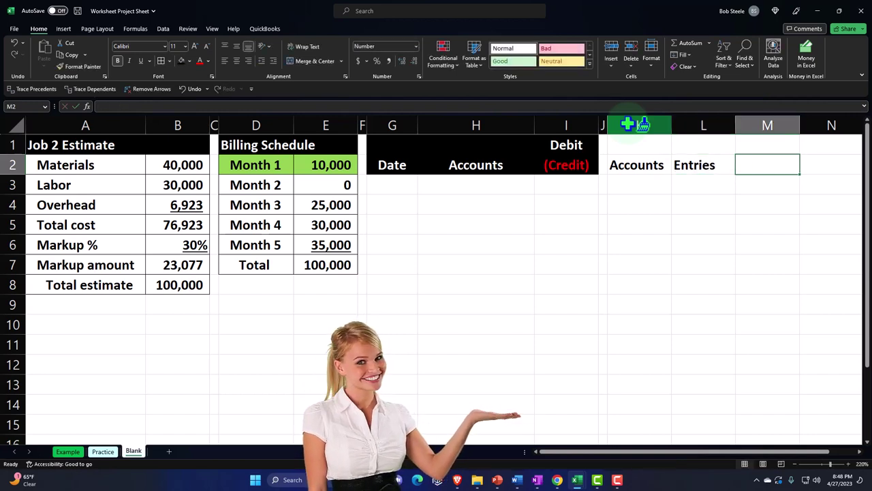
key(Left)
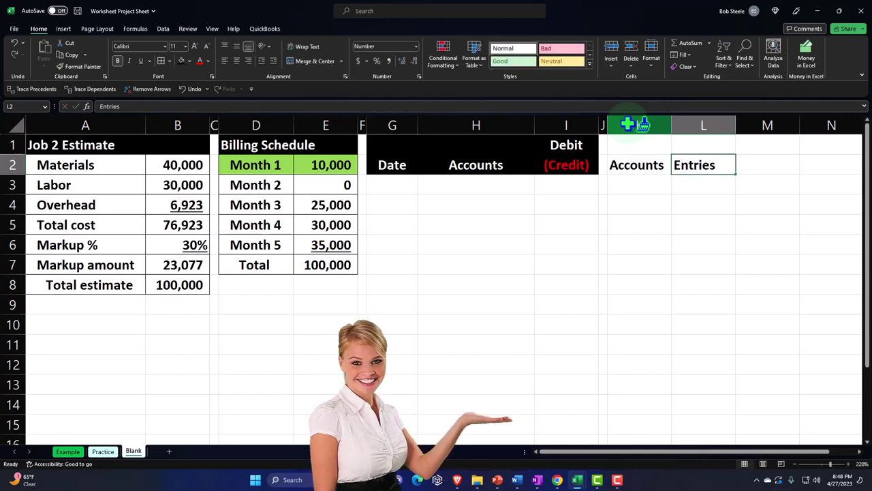
key(Delete)
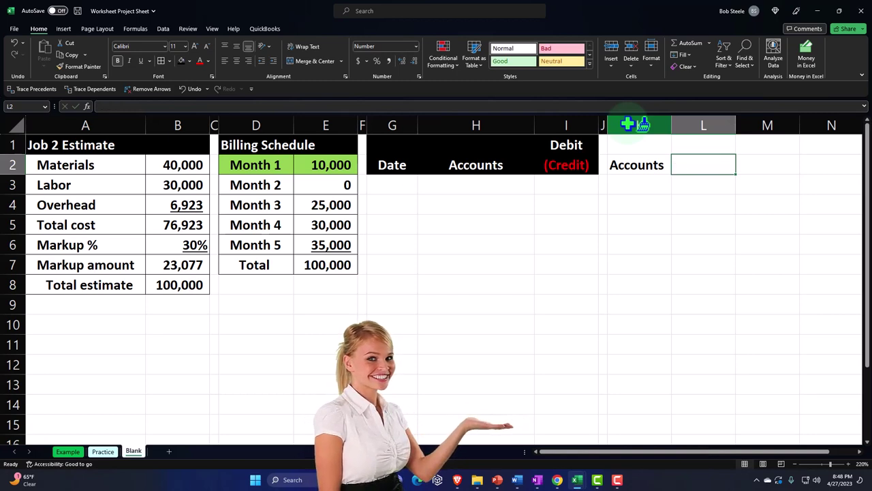
Enter the two-line heading Beginning in L1 and Trail Bal in L2.
key(Up)
text(Beggini)
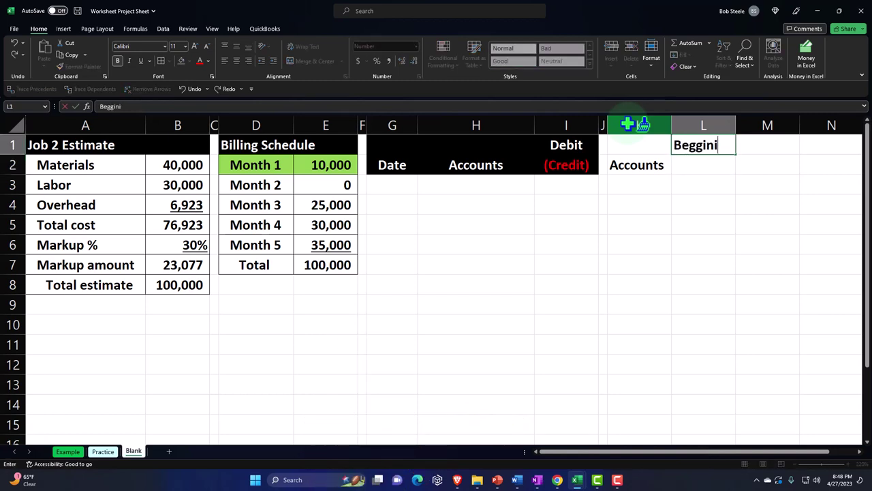
text(ng)
key(Return)
text(Trail Bal)
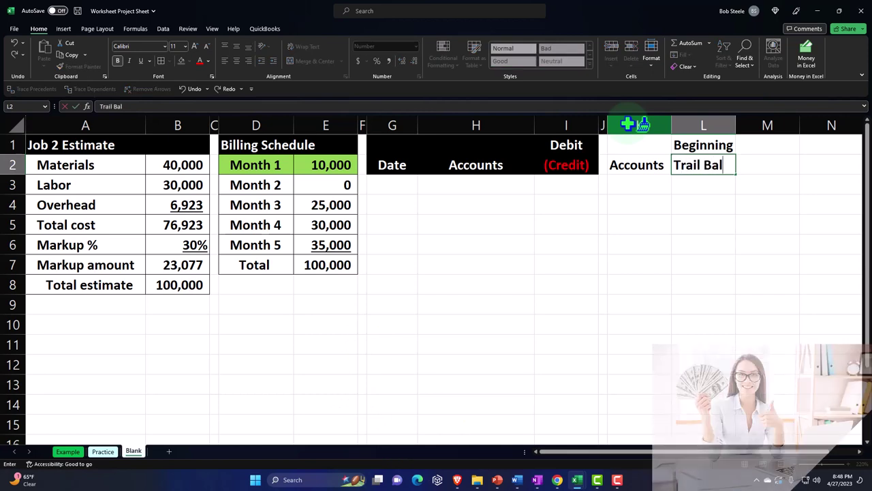
key(Up)
Enter the two-line heading Journal in M1 and Entries in M2.
key(Right)
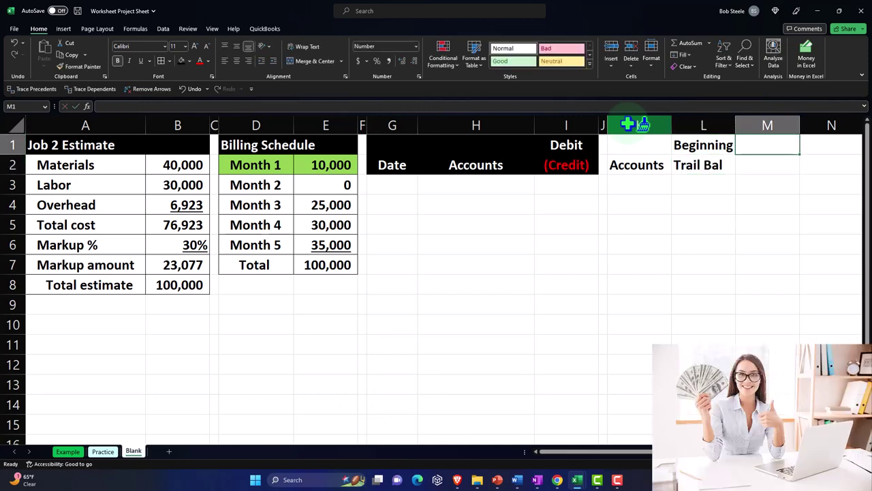
key(Down)
key(Up)
text(Journal)
key(Return)
text(En)
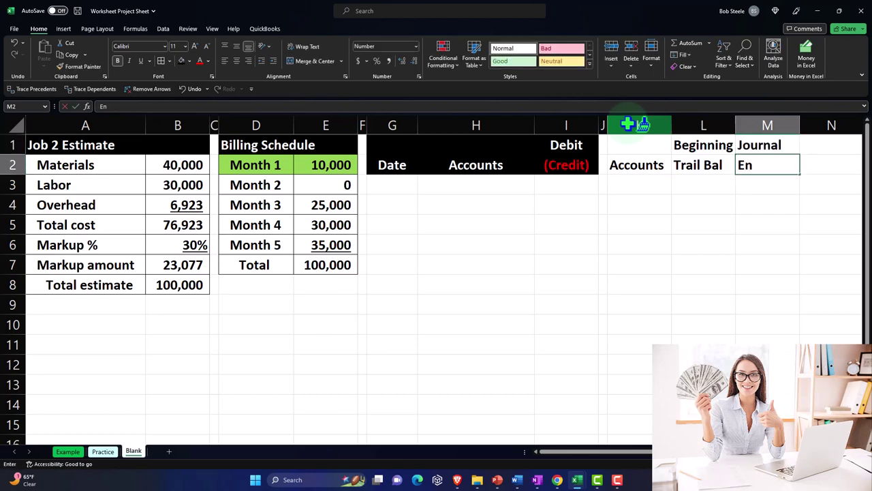
text(tries)
key(Tab)
Enter the two-line heading Ending in N1 and Trial Bal in N2.
key(Up)
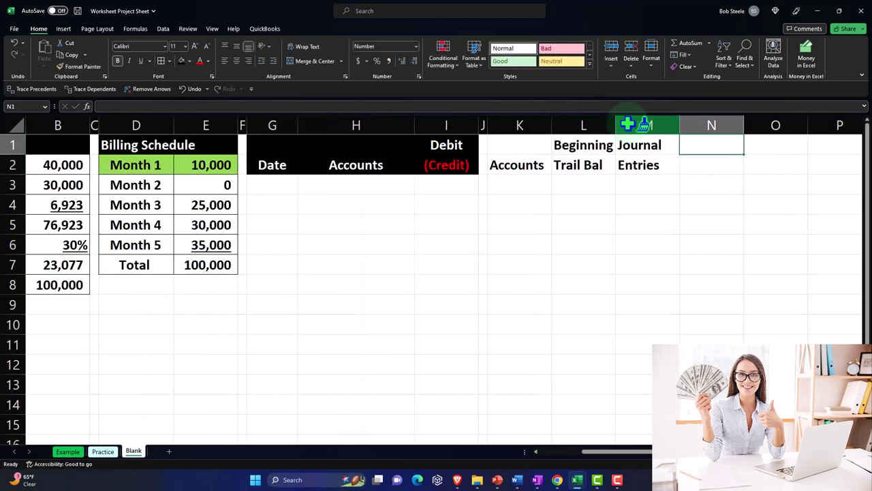
text(Ending)
key(Return)
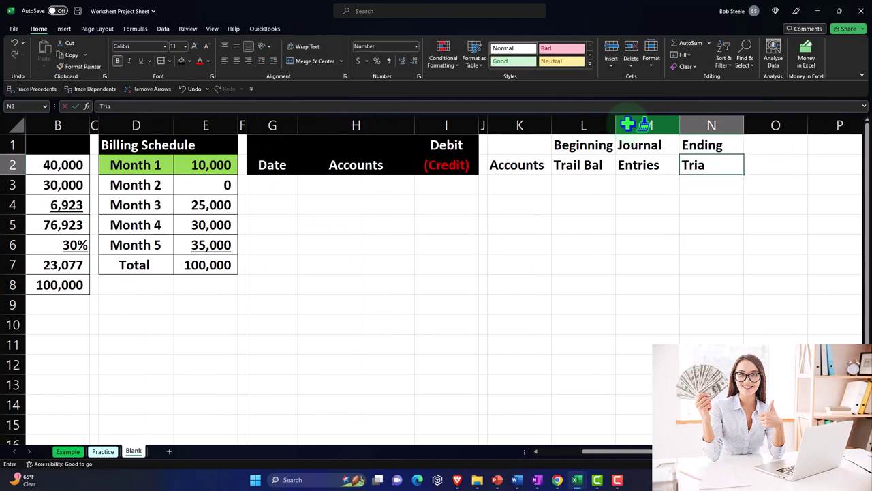
text(Trial Bal)
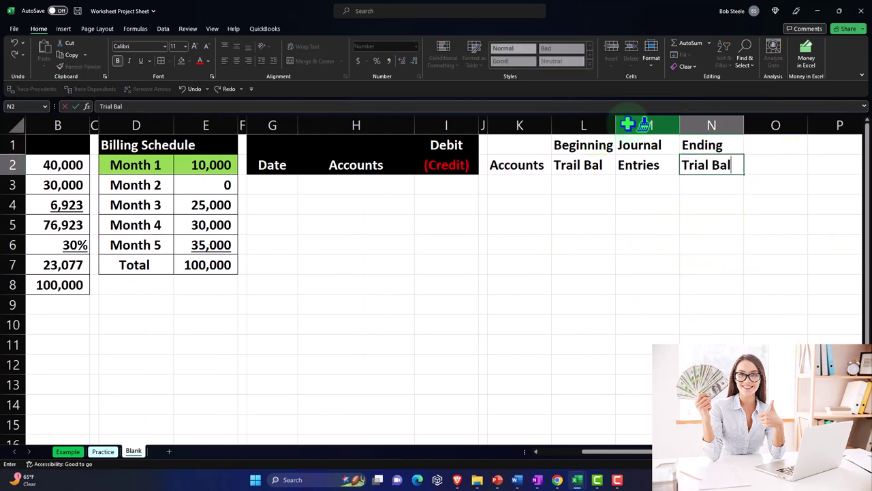
key(Return)
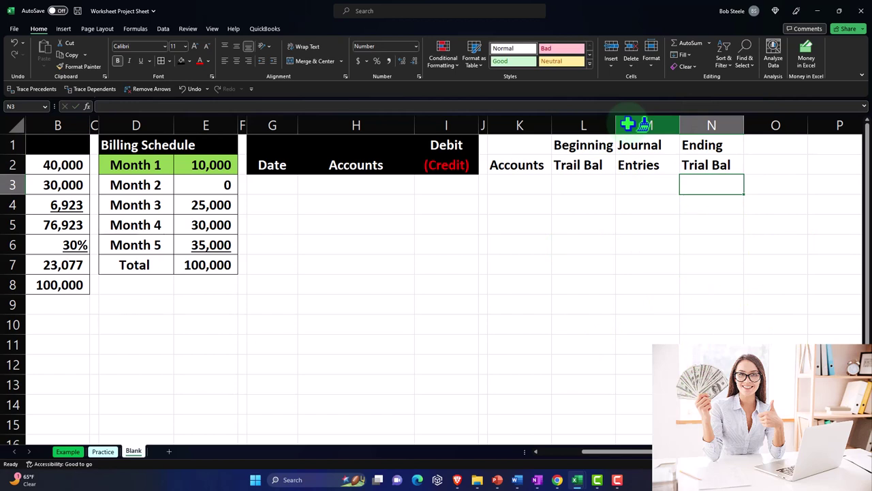
Format the headings in L1:N2 with black fill, white font and centred text.
drag(606, 142, 690, 157)
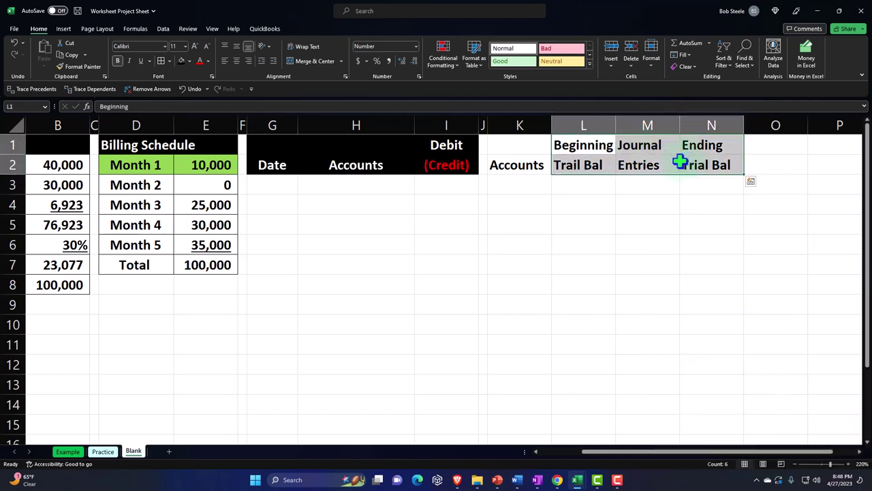
click(181, 60)
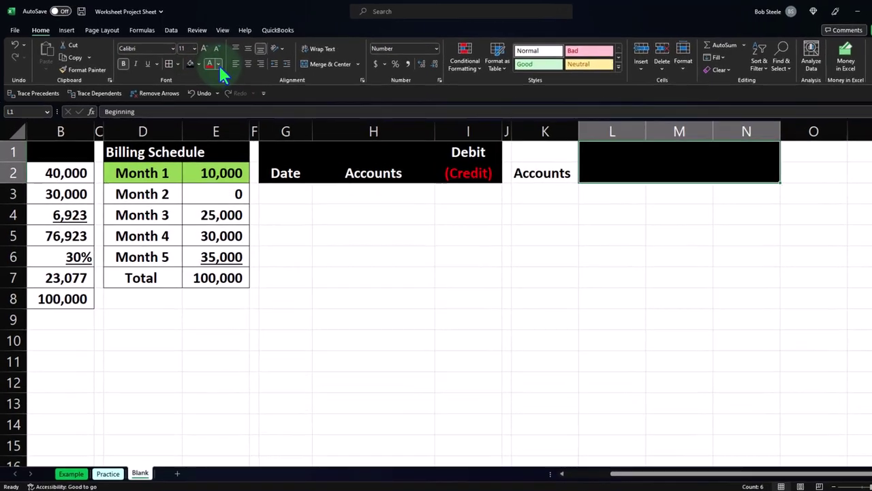
click(208, 60)
click(263, 125)
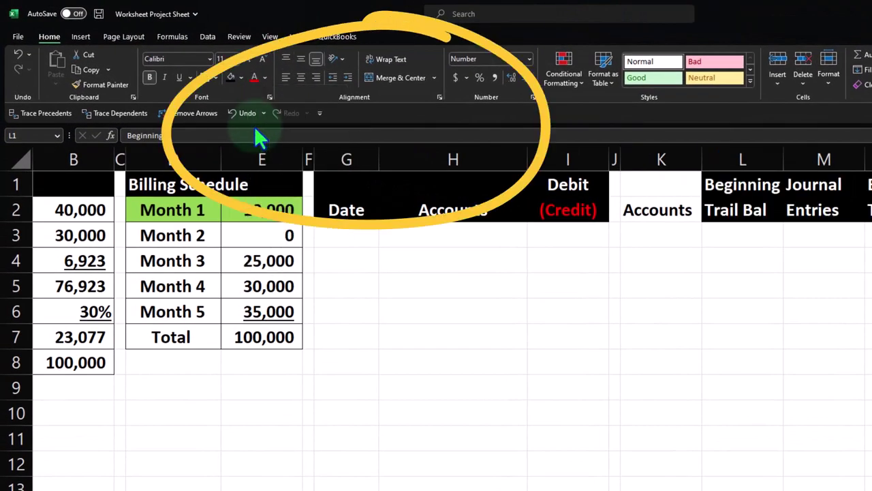
click(301, 77)
Give the Accounts heading cells K1:K2 a black fill and white font.
drag(664, 189, 664, 199)
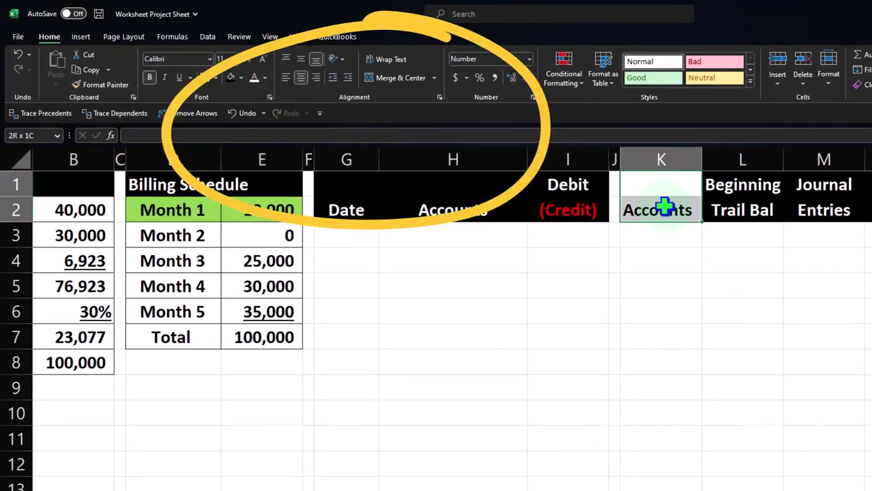
click(232, 77)
click(447, 197)
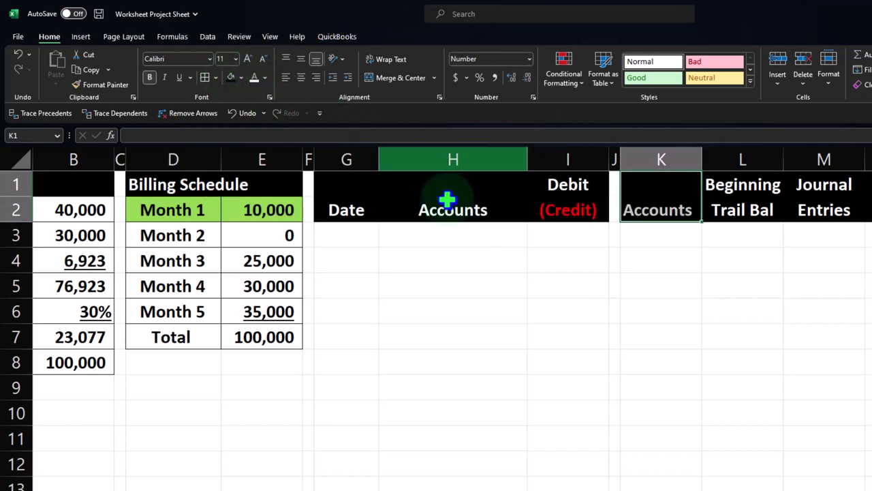
click(616, 304)
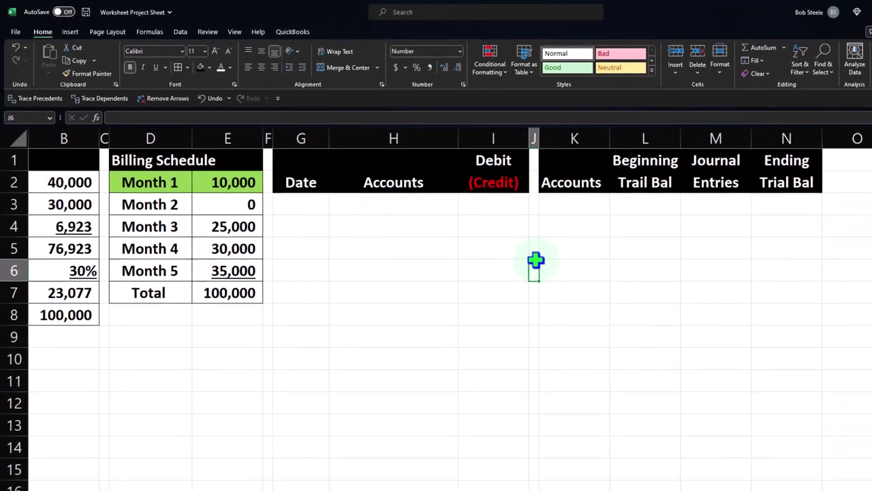
click(389, 182)
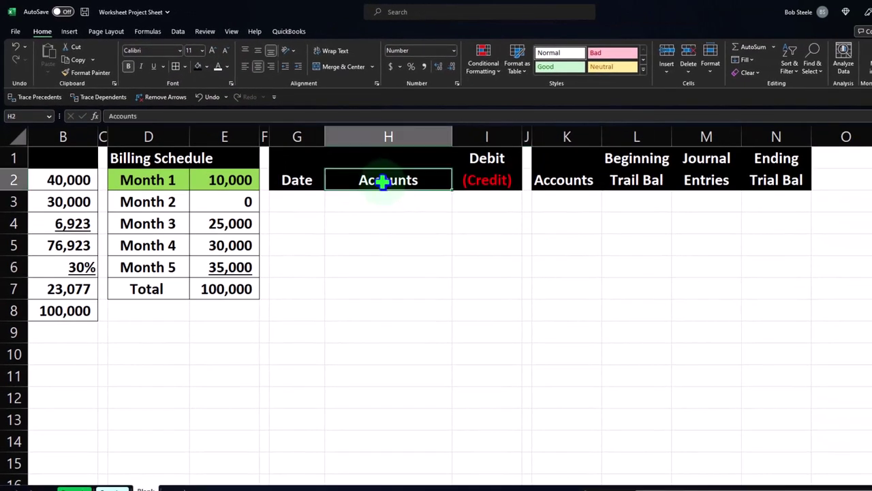
Left-align the Accounts heading in H2 and widen column K to fit long account names.
click(243, 66)
click(545, 257)
drag(602, 137, 702, 137)
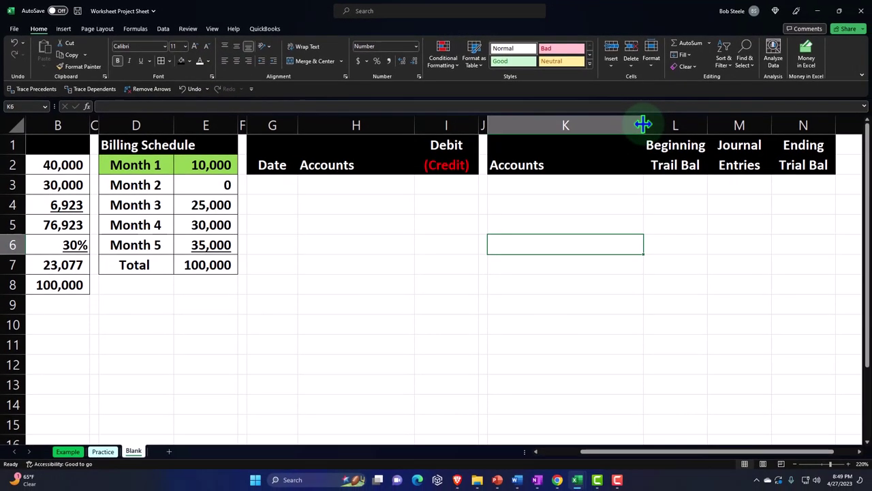
Enter the account names Checking in K3 and Accounts receivable in K4.
click(536, 187)
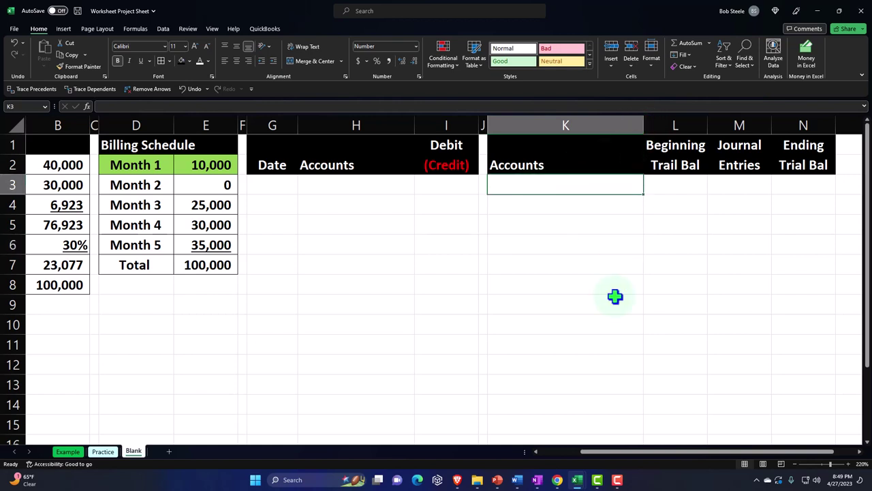
text(Checking)
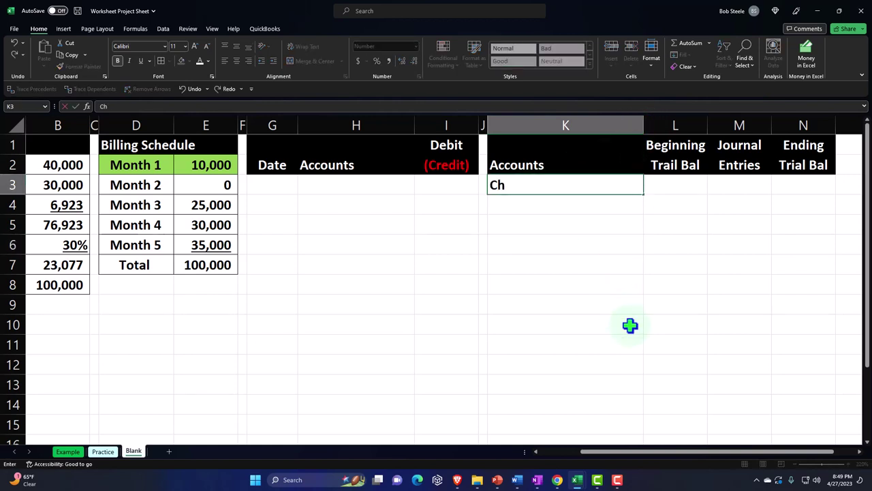
key(Return)
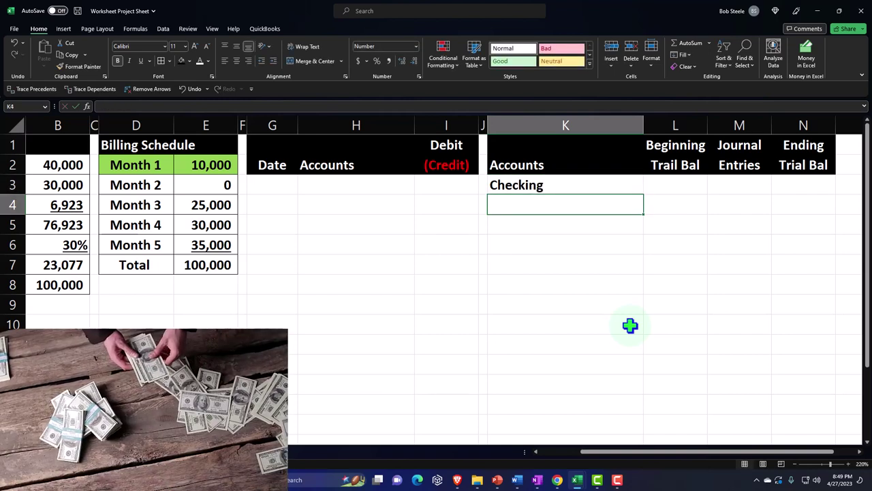
text(Accuo)
key(BackSpace)
key(BackSpace)
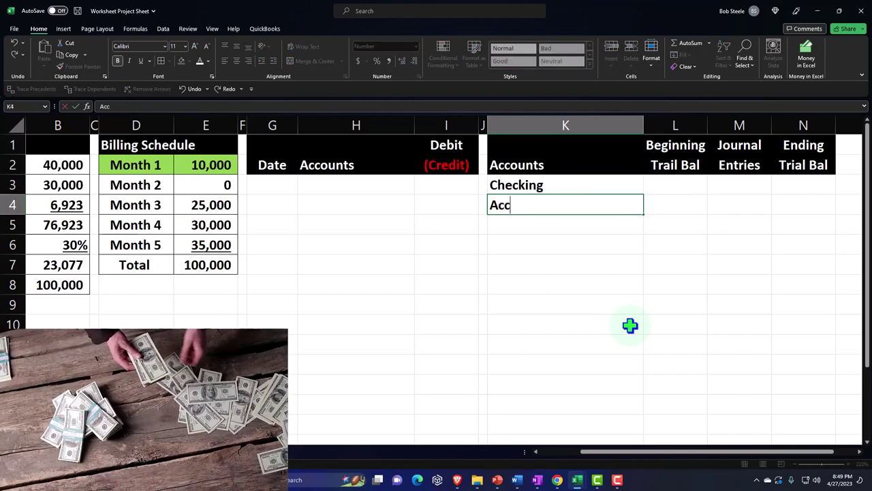
text(ounts receivable)
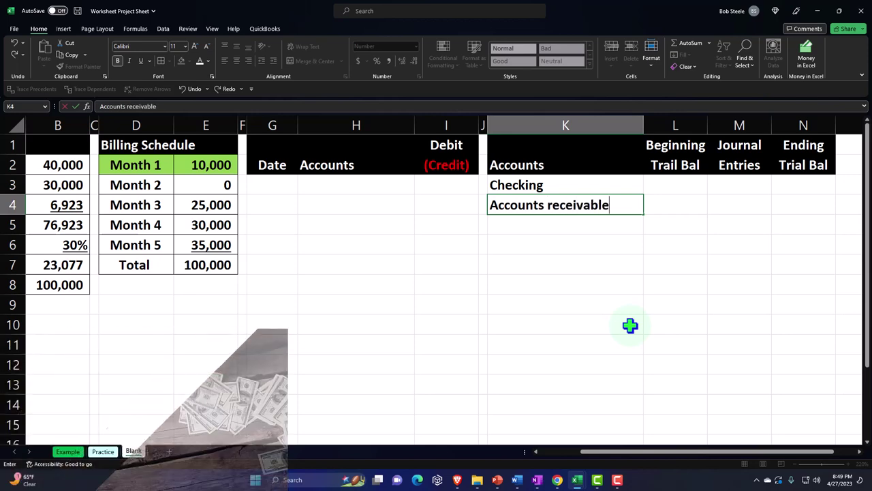
key(Return)
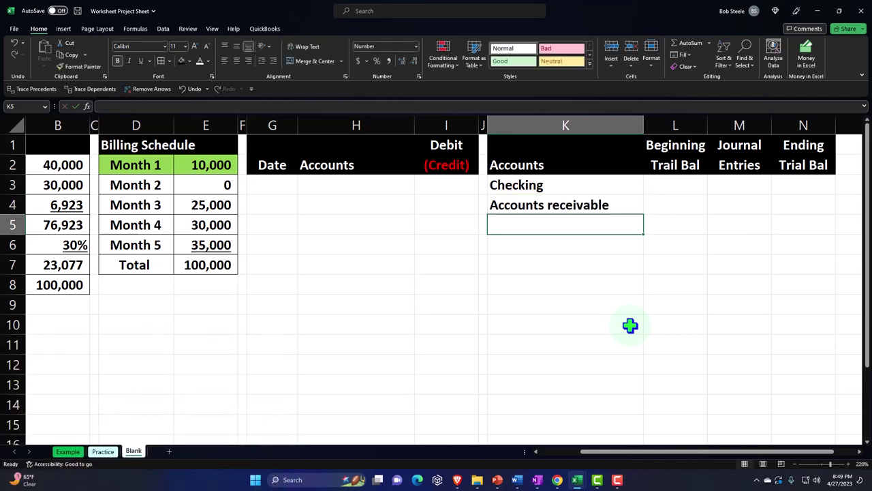
Continue the account list with Work in Progress in K5, Billings in K6 and Equity account in K7.
text(Work in Progress)
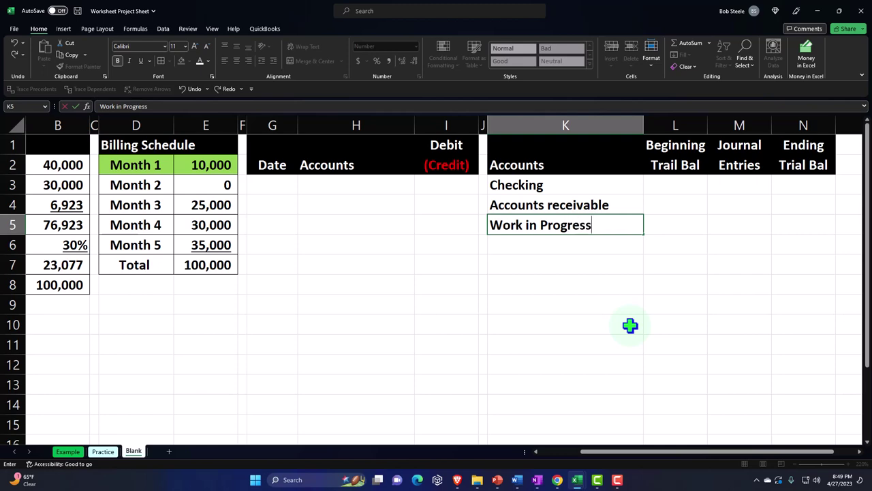
key(Return)
text(Billings)
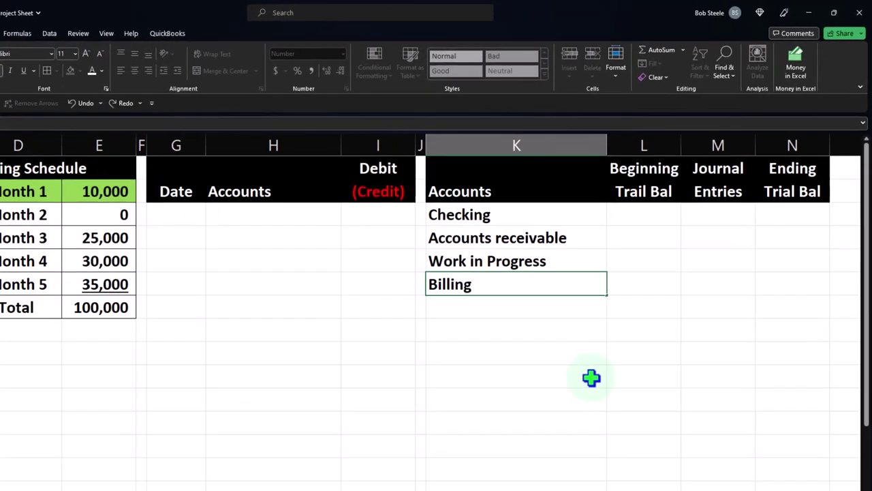
key(Return)
text(Ret)
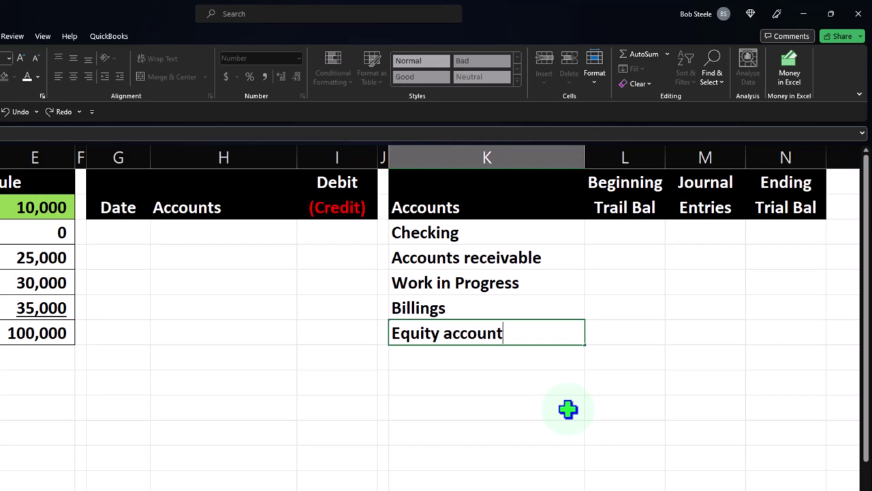
key(Return)
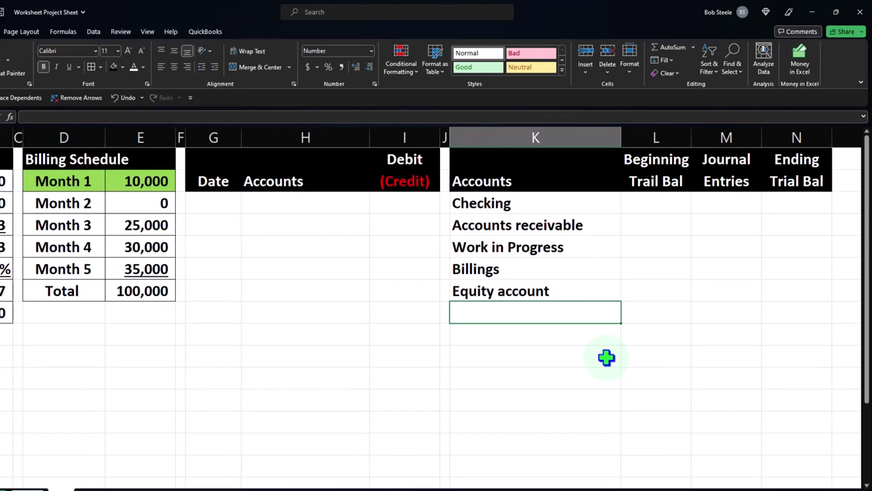
Enter Revenue in K8 and Cost of Goods Sold in K9.
text(Revenue)
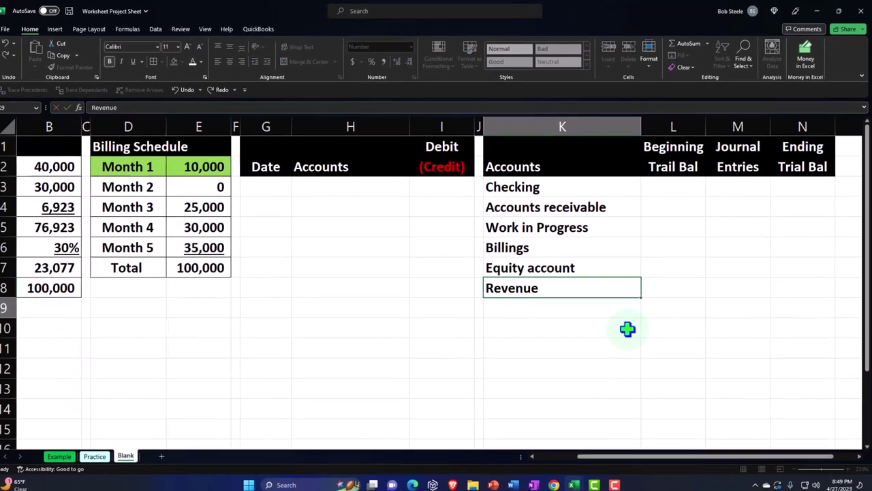
key(Return)
text(Cost of)
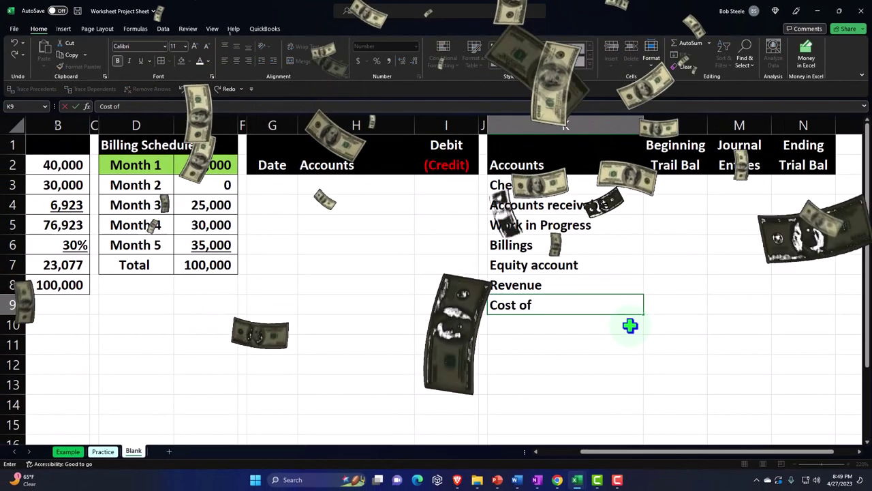
text( Goo)
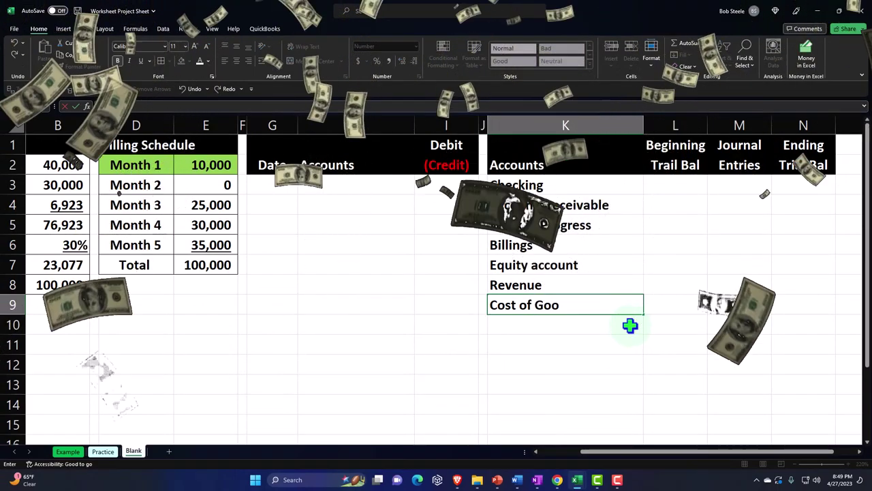
key(BackSpace)
key(BackSpace)
key(BackSpace)
text(GO)
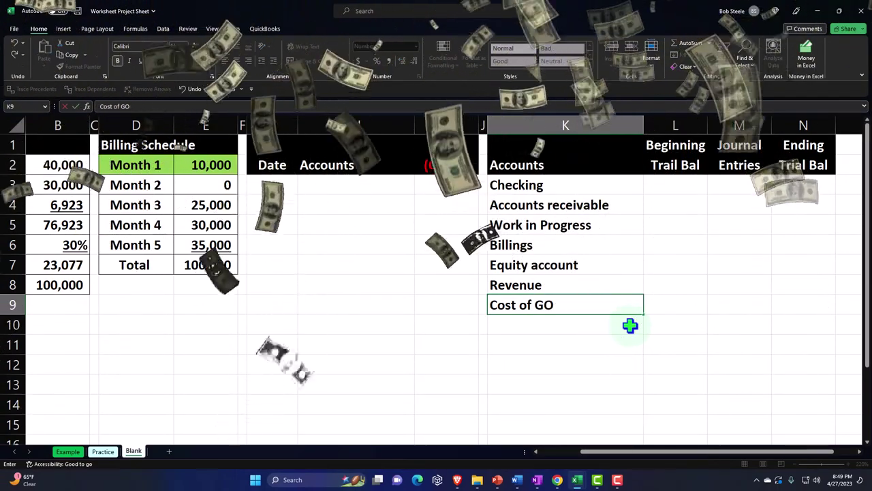
key(BackSpace)
text(oods Sold)
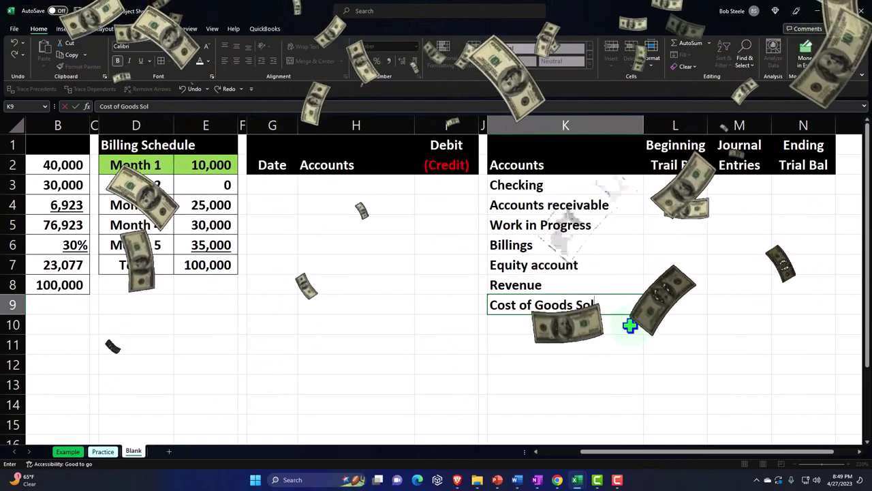
Capitalise the second words of the account names in K7 and K4 to read Equity Account and Accounts Receivable.
double_click(548, 266)
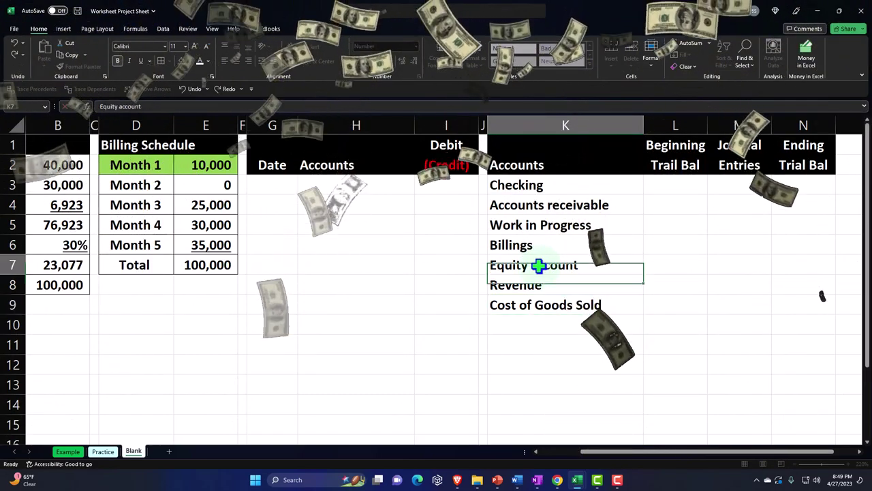
click(552, 205)
double_click(554, 199)
key(BackSpace)
text(R)
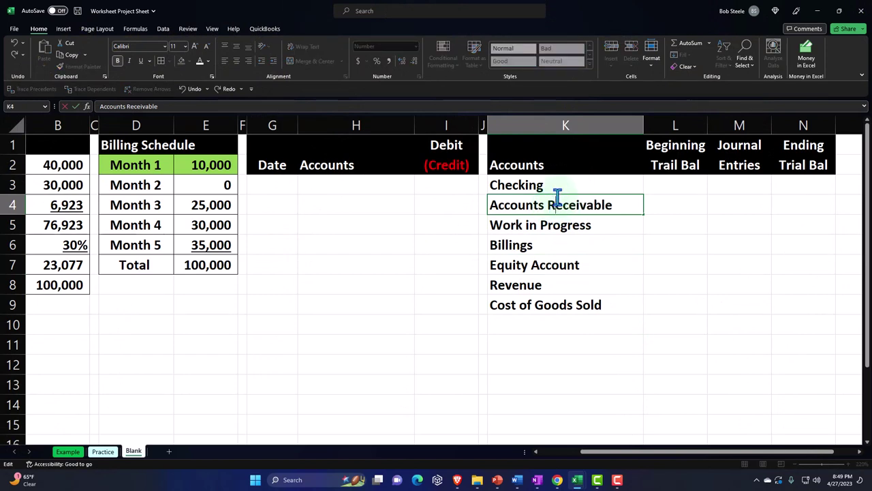
Enter the label Total Debits & (Credits) in K10 and colour the (Credits) part red.
click(534, 329)
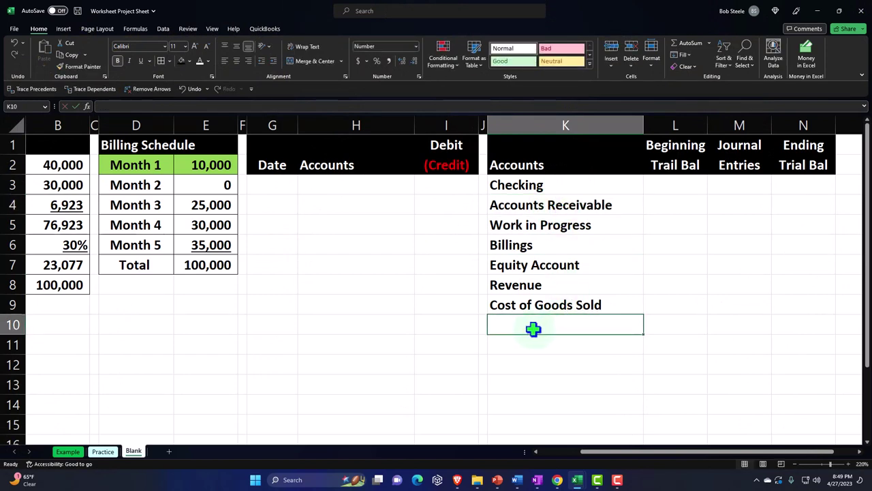
text(Total Debits & (Credits)
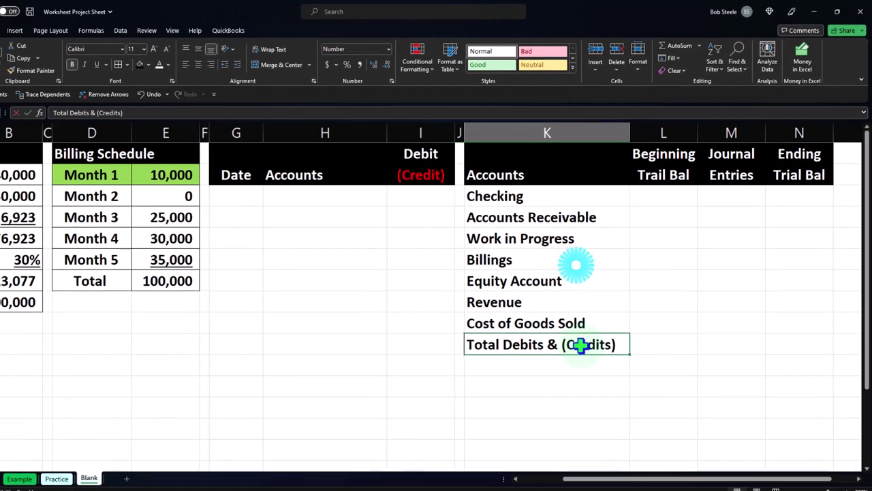
double_click(580, 346)
drag(563, 345, 615, 344)
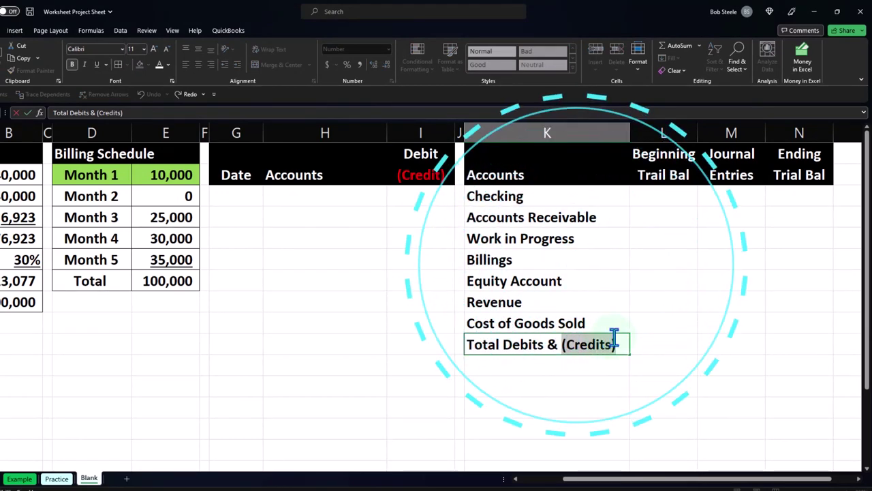
click(168, 64)
click(166, 169)
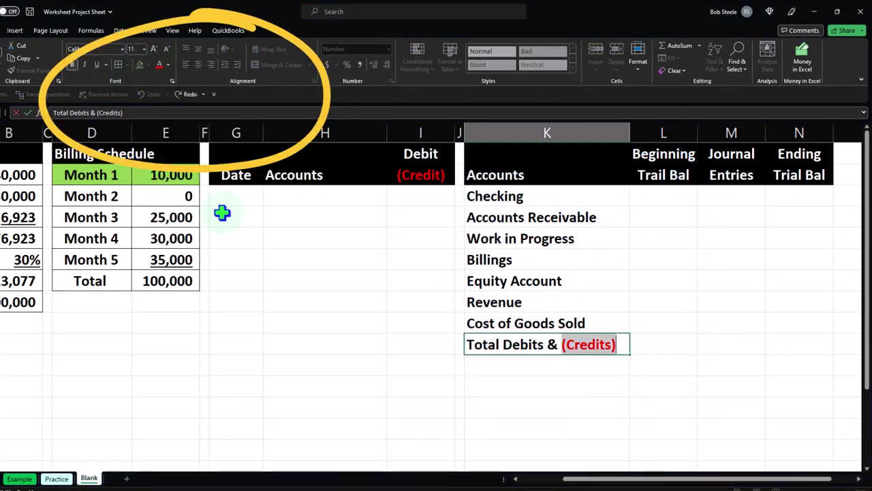
click(407, 363)
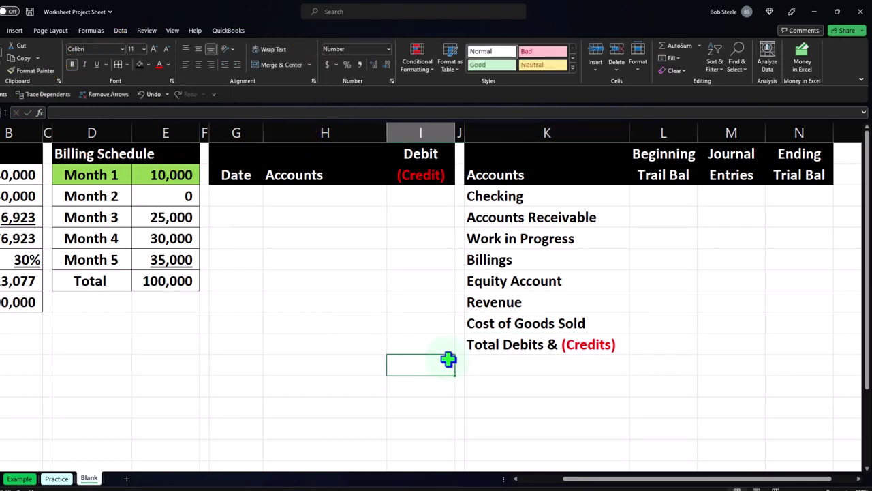
Enter a beginning balance of 0 for every account in L3:L9.
click(665, 199)
text(0)
key(Return)
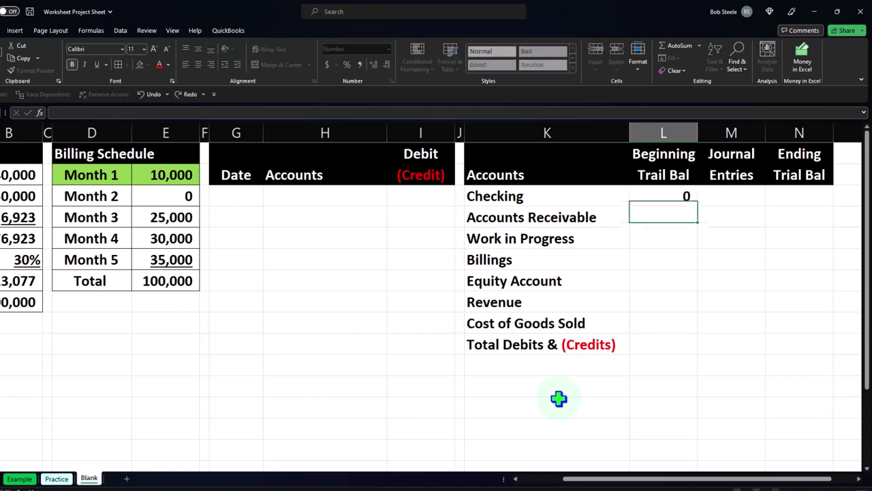
text(0)
key(Return)
text(0)
key(Return)
text(0)
key(Return)
text(0)
key(Return)
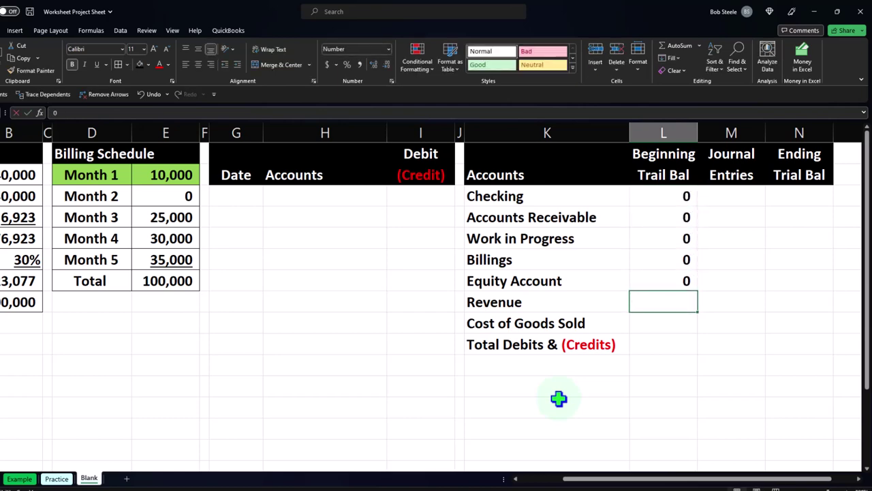
text(0)
key(Return)
text(0)
key(Return)
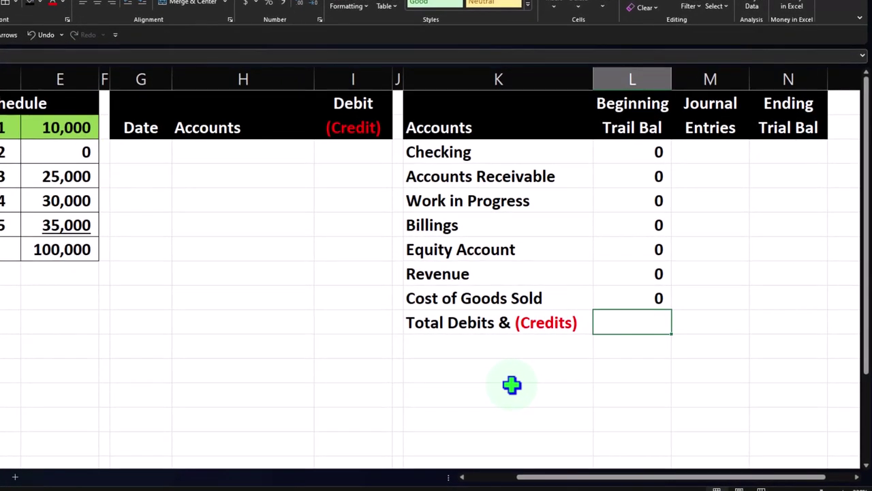
Total the beginning balances in L10 with a SUM formula over L3:L9.
text(=sum()
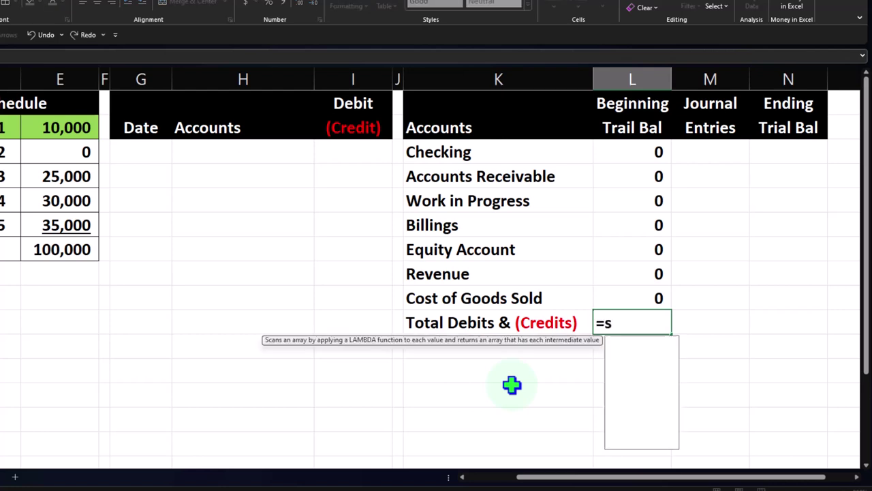
key(Up)
key(shift+Up)
key(shift+Up)
key(shift+Up)
key(shift+Up)
key(shift+Up)
key(shift+Up)
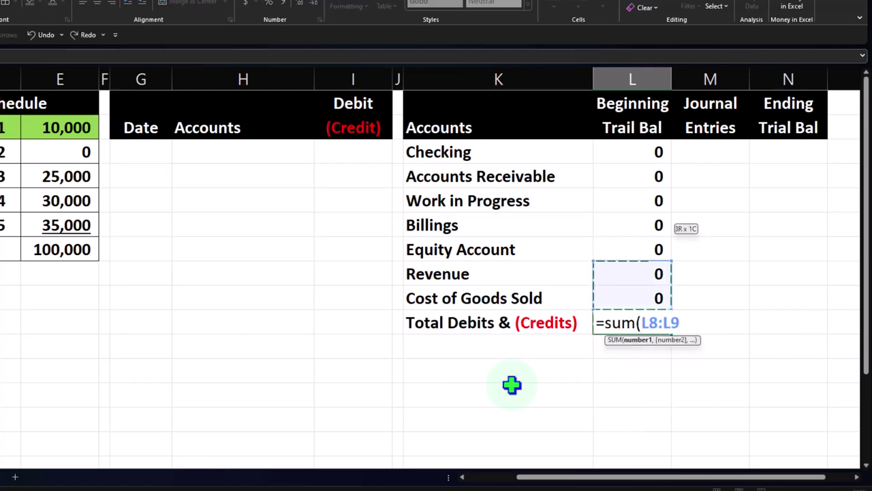
key(Return)
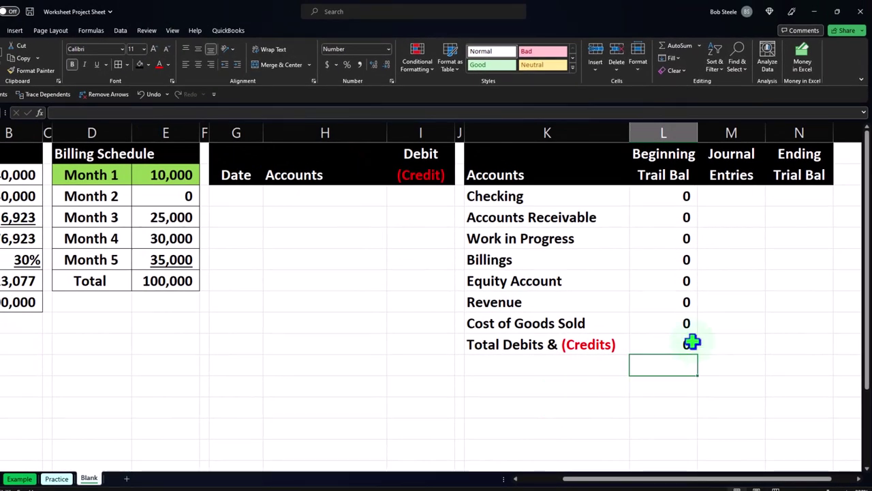
Give the Journal Entries cells M3:M9 the recently used light blue fill and all borders.
drag(726, 201, 723, 323)
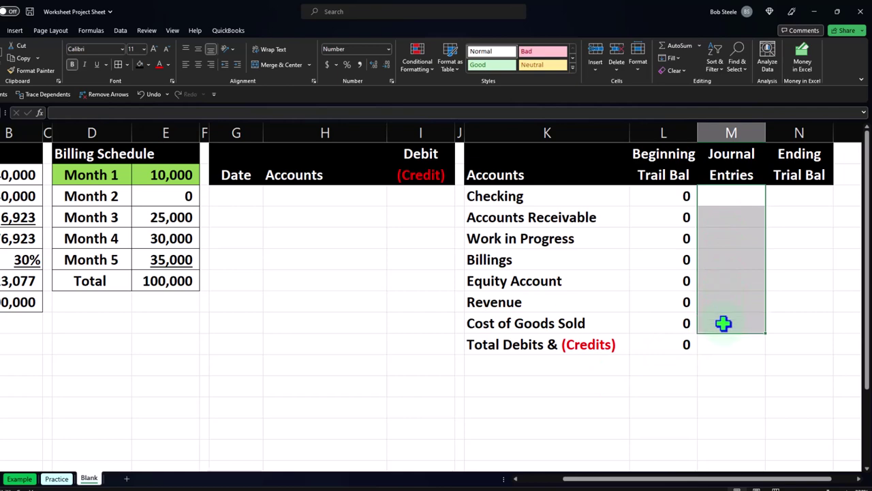
right_click(745, 257)
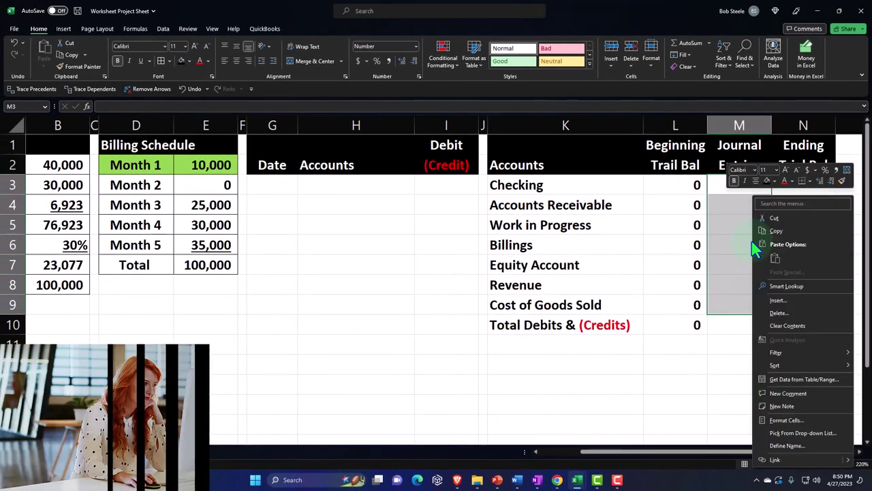
click(774, 180)
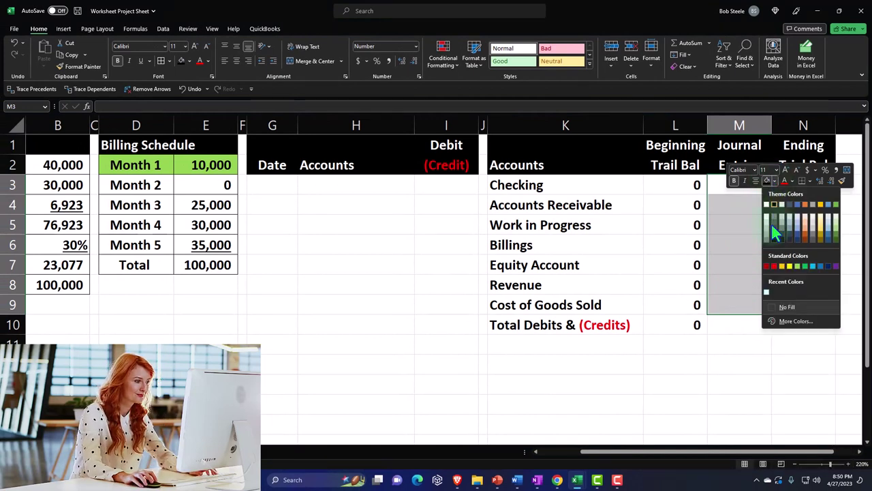
click(767, 291)
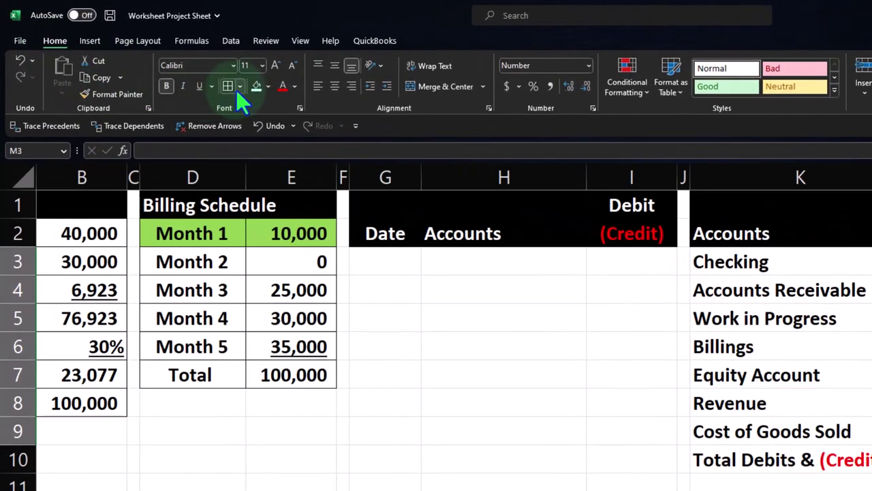
click(239, 88)
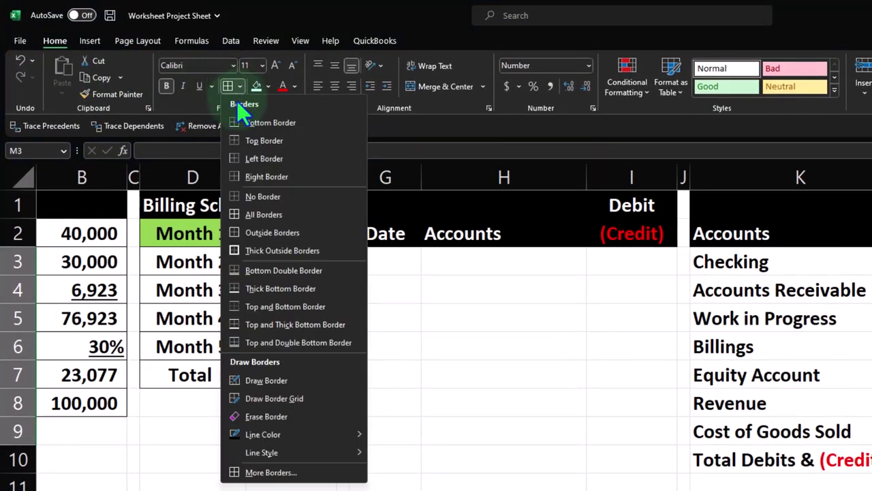
click(243, 215)
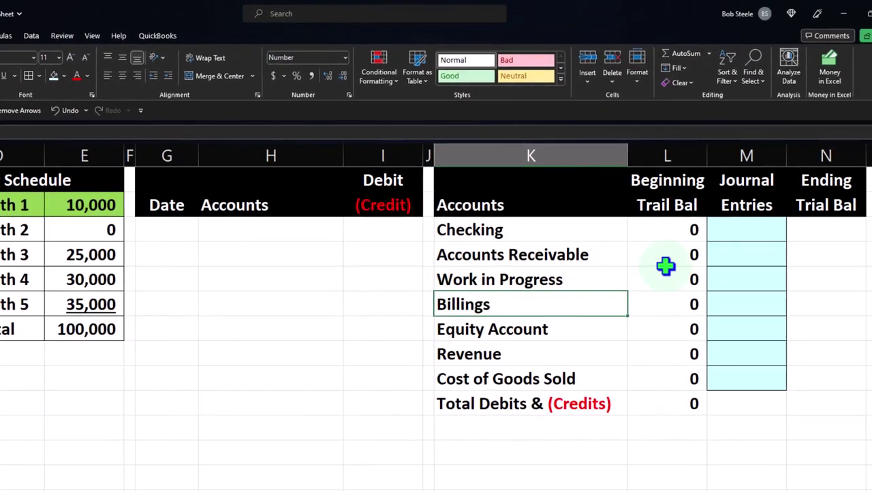
Calculate Checking's ending balance in N3 with a SUM over L3:M3 and copy the formula down through N9.
click(771, 235)
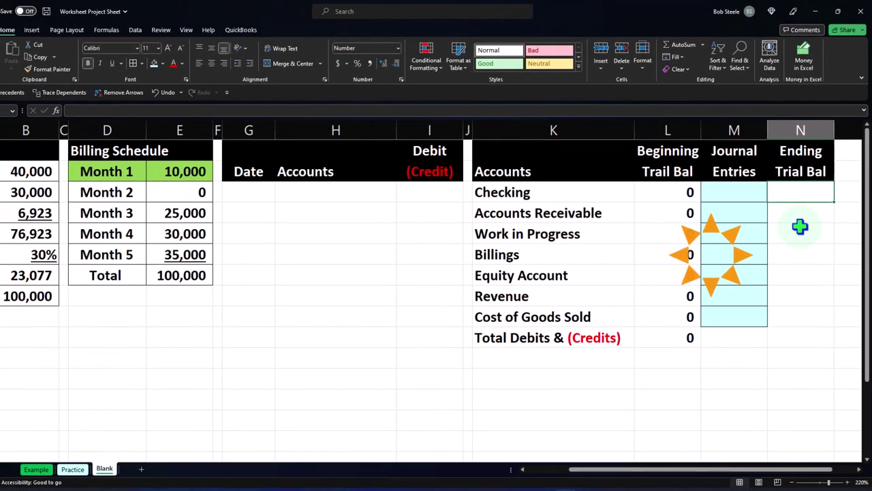
text(=sum)
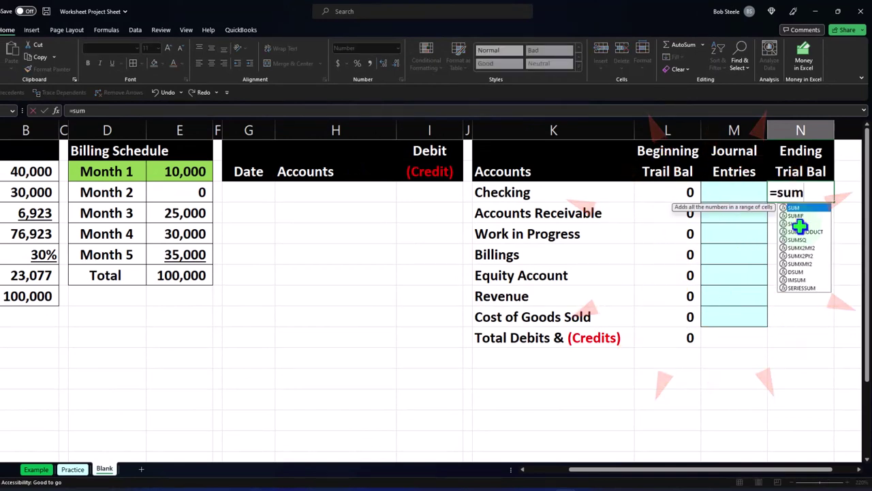
text(()
key(Left)
key(shift+Left)
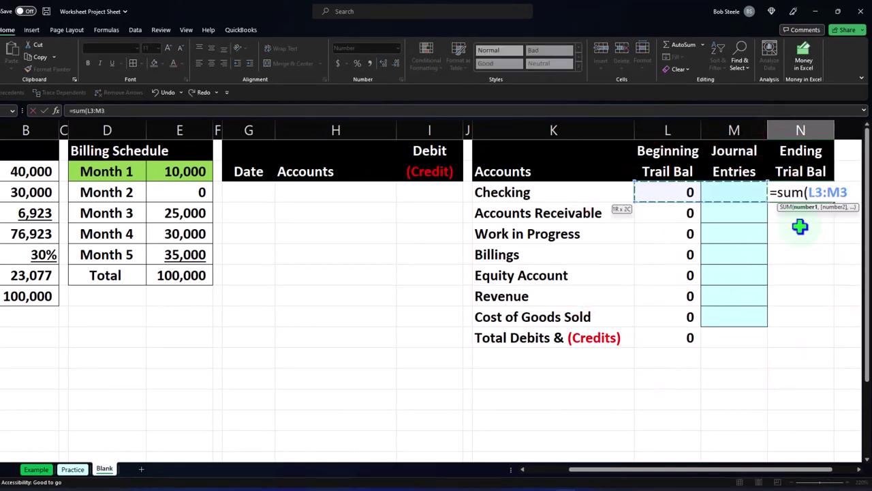
key(Return)
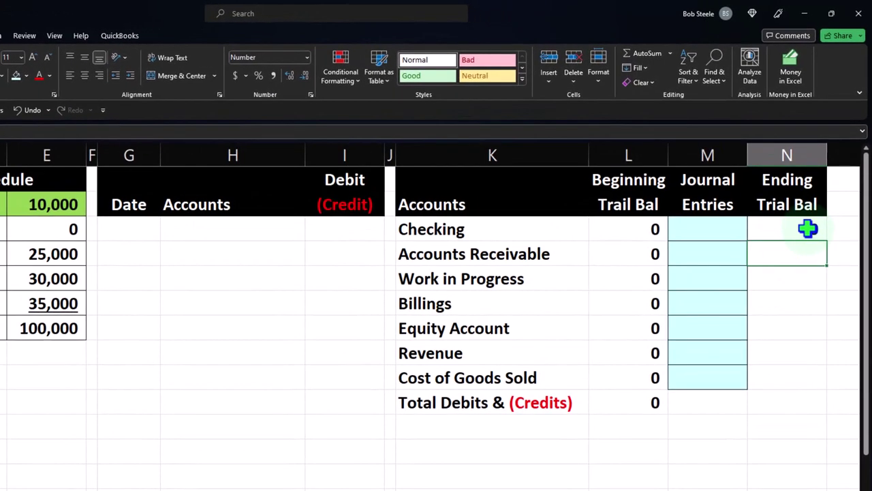
click(814, 235)
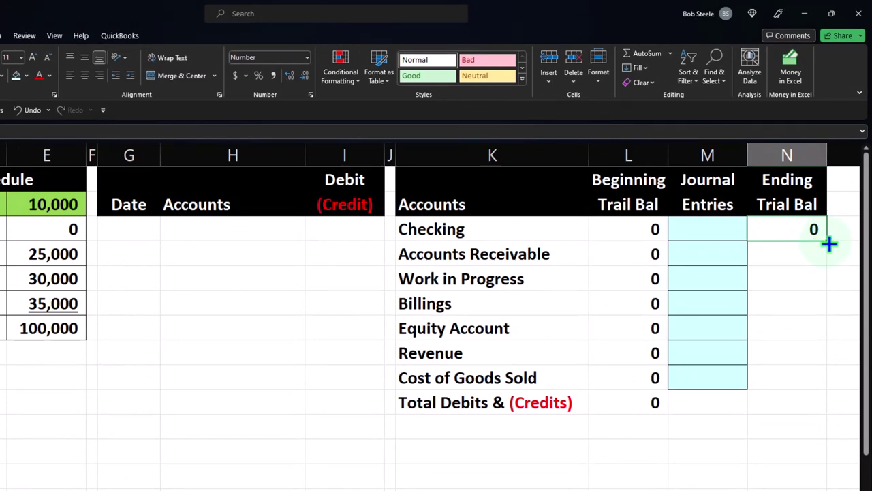
drag(829, 244, 830, 385)
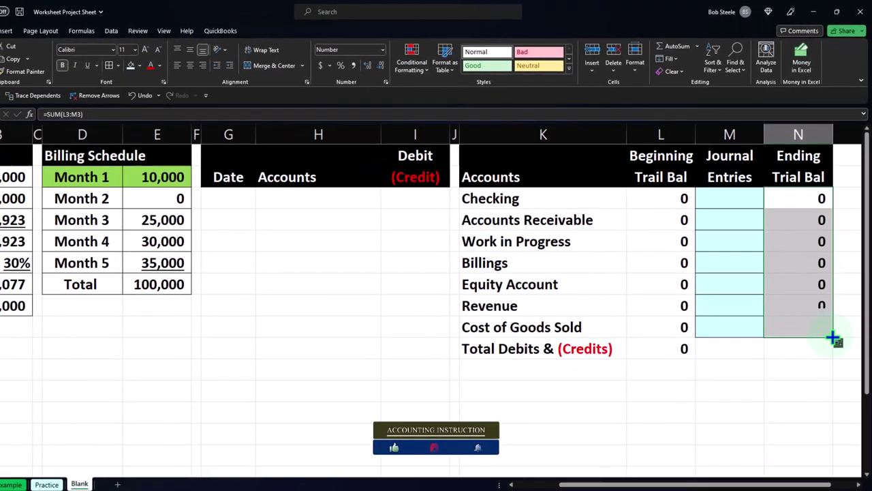
double_click(811, 258)
key(Return)
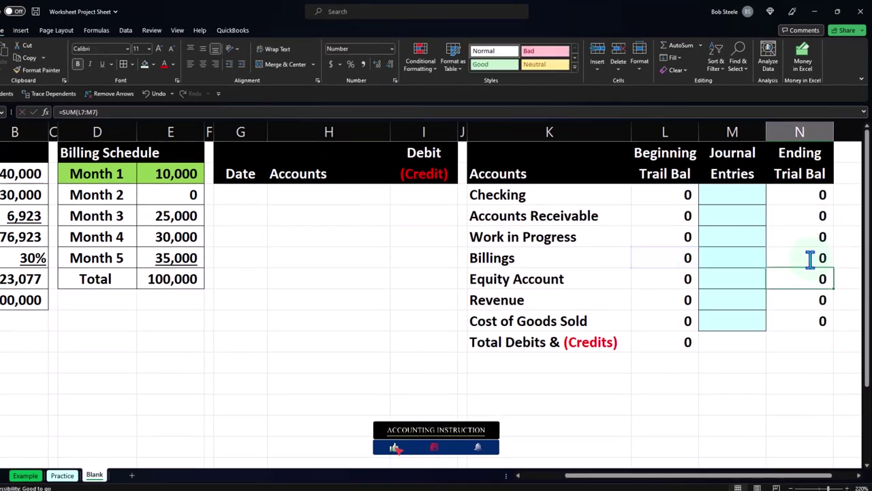
double_click(805, 300)
key(Return)
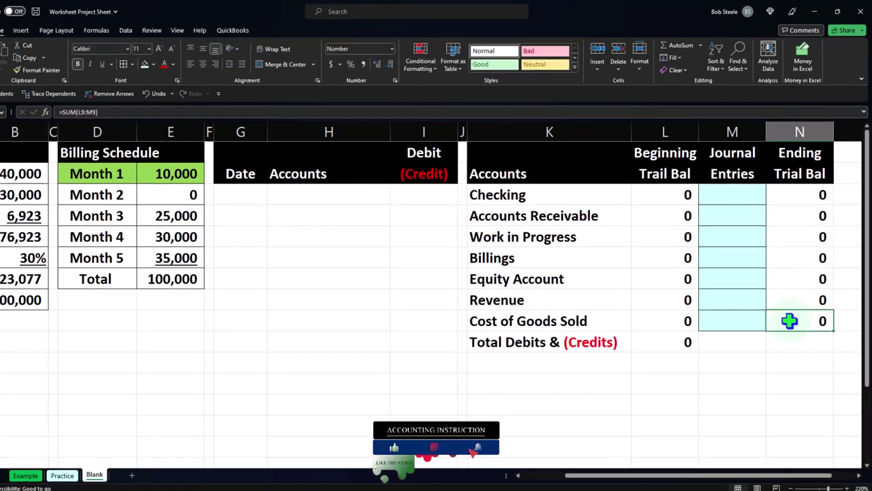
Total the beginning balances in L10 with AutoSum and copy the total across to M10 and N10.
click(671, 341)
key(alt+equal)
key(Return)
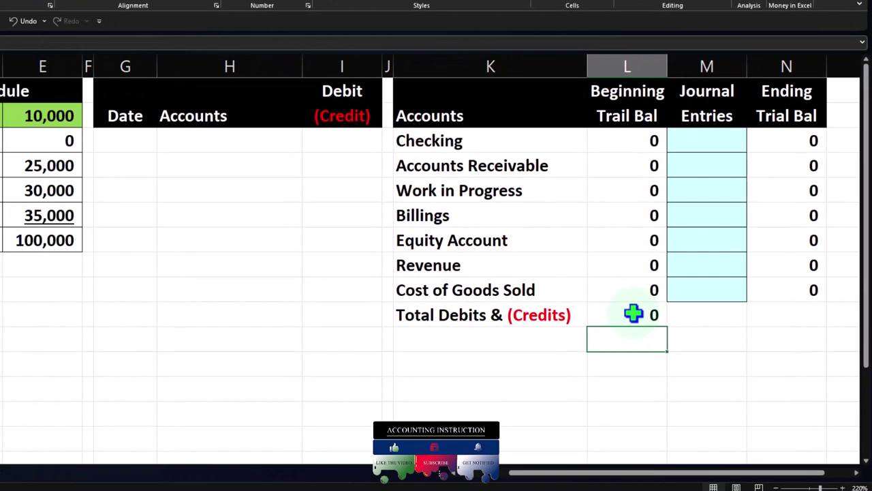
click(634, 313)
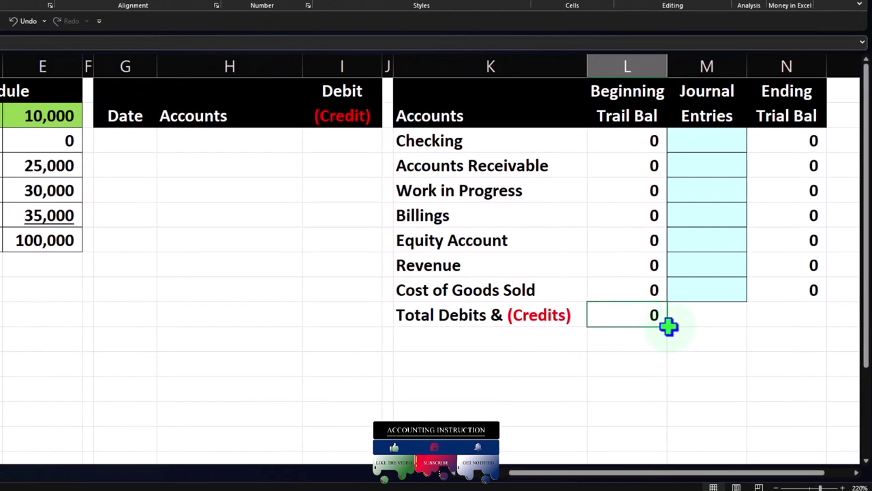
drag(671, 329, 791, 329)
double_click(716, 315)
key(Return)
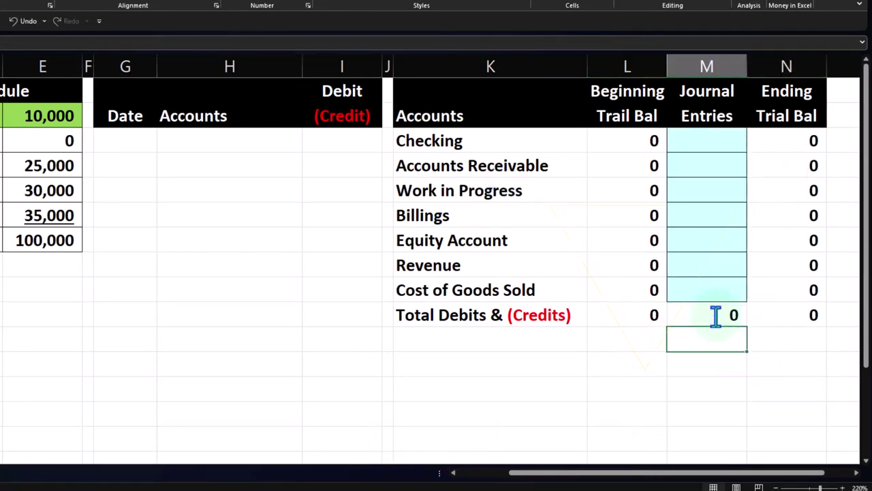
double_click(750, 311)
key(Return)
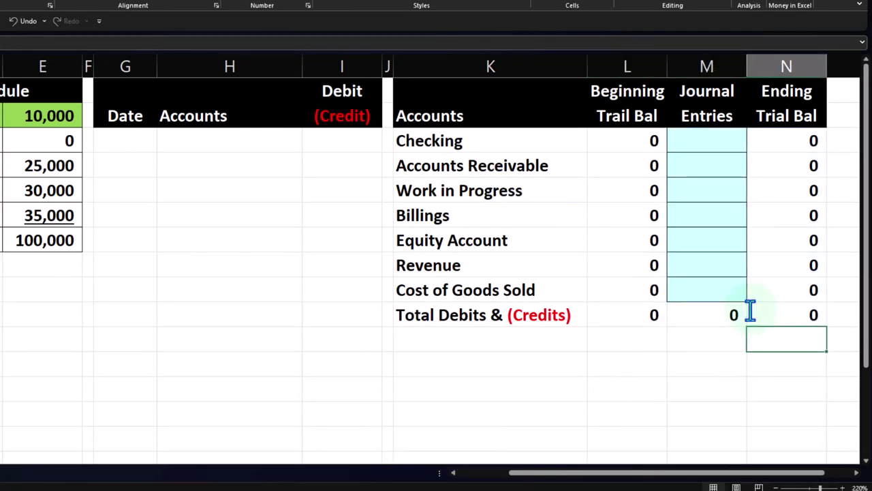
Underline the Cost of Goods Sold figures in L9:N9 and enter the label Net Income in K11.
drag(632, 291, 776, 290)
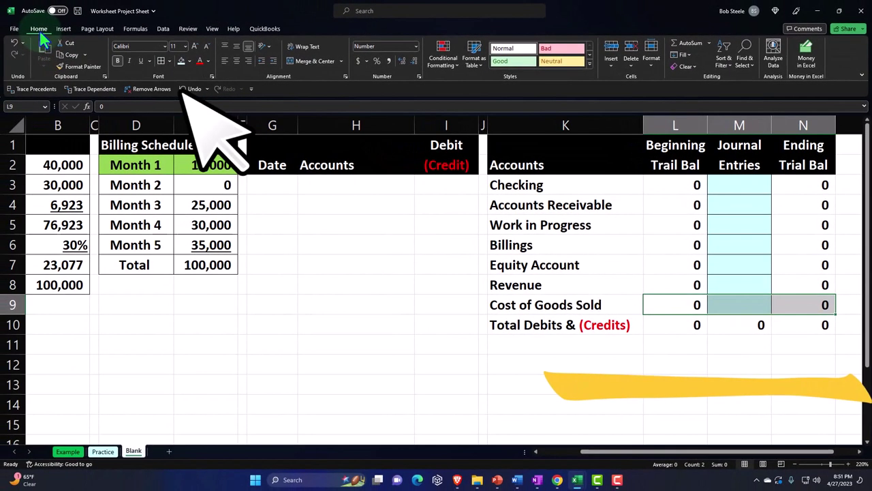
click(590, 381)
click(547, 343)
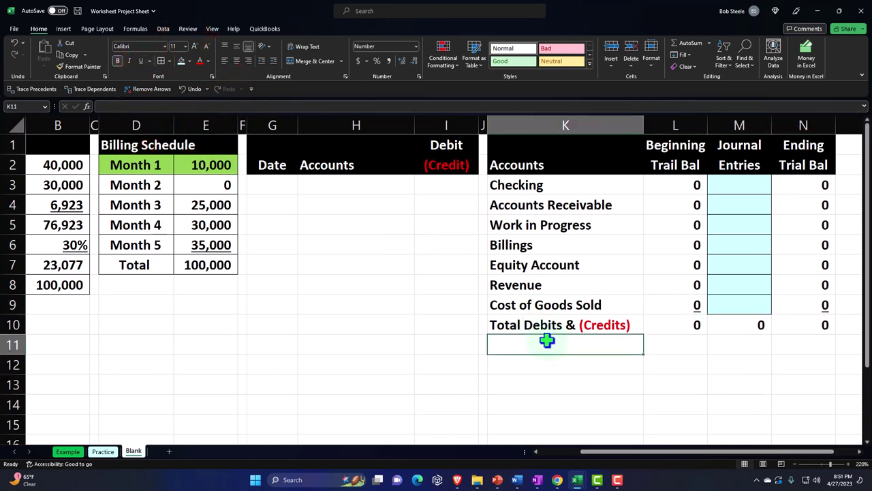
text(Net )
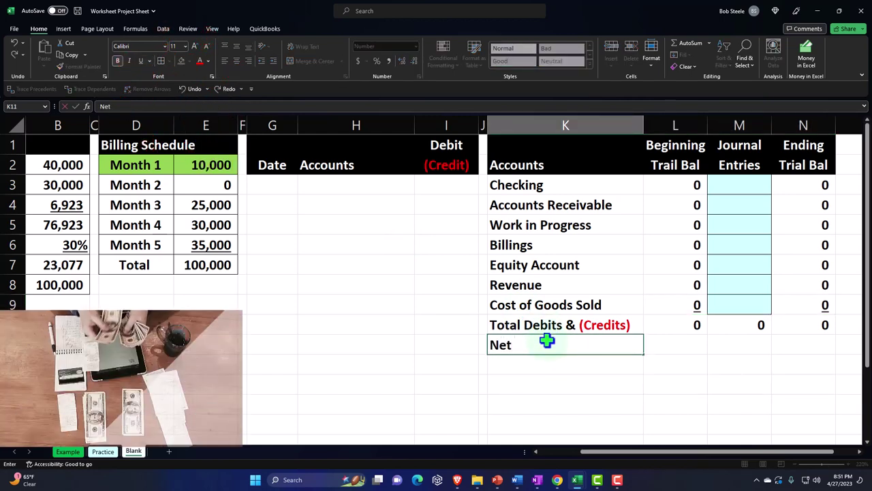
text(In)
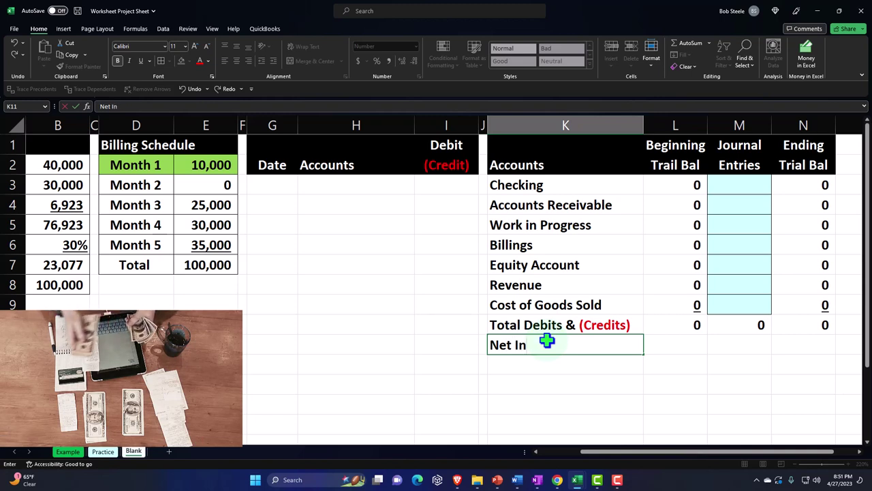
text(come)
key(Tab)
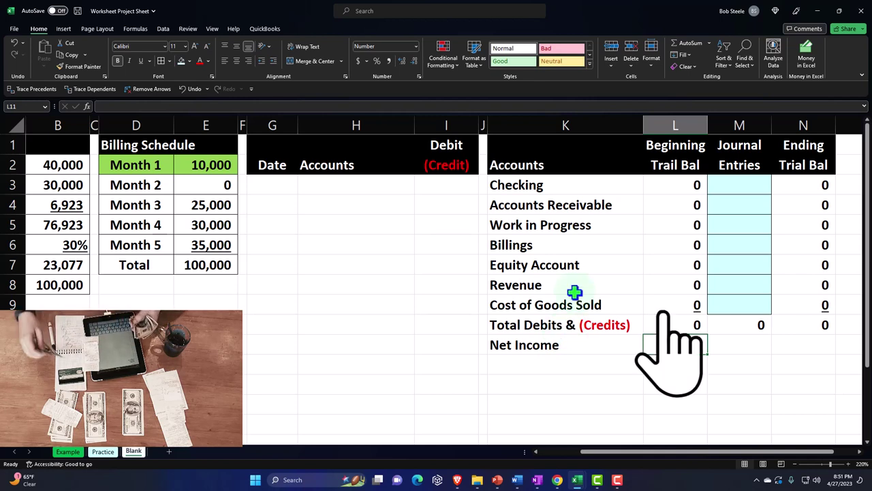
Give the Equity Account cell K7 a dark blue fill and white text.
click(530, 266)
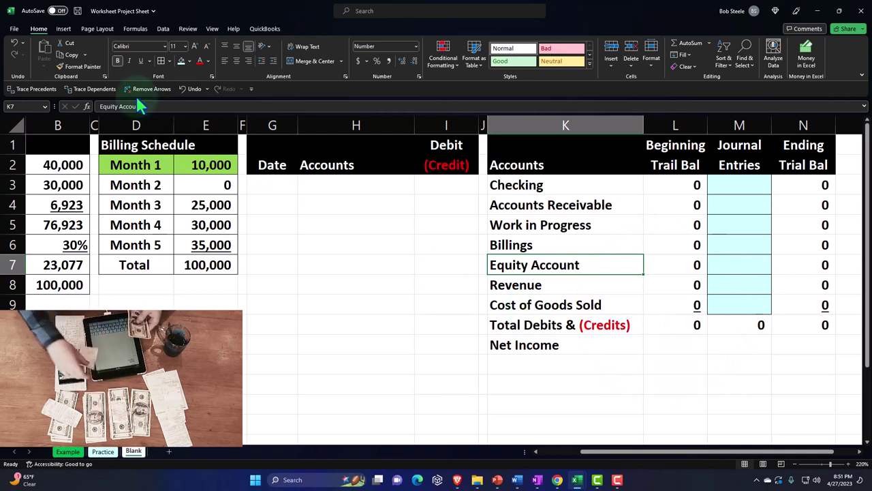
click(189, 61)
click(240, 145)
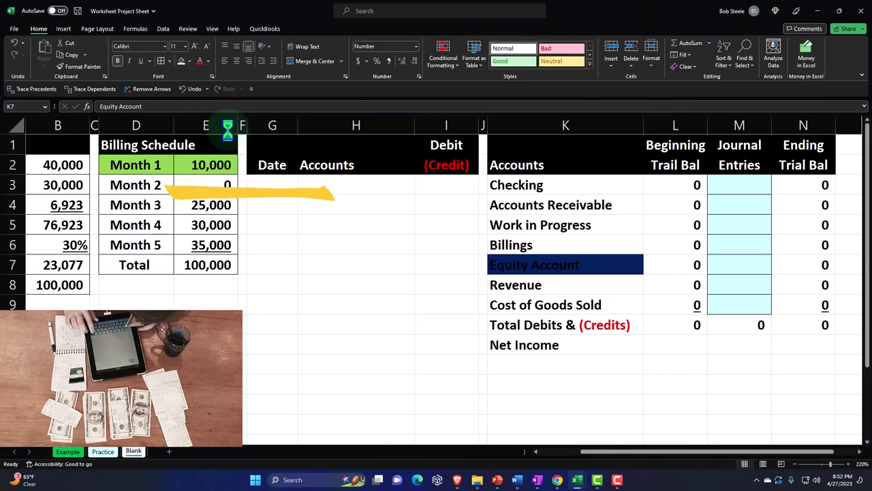
click(209, 61)
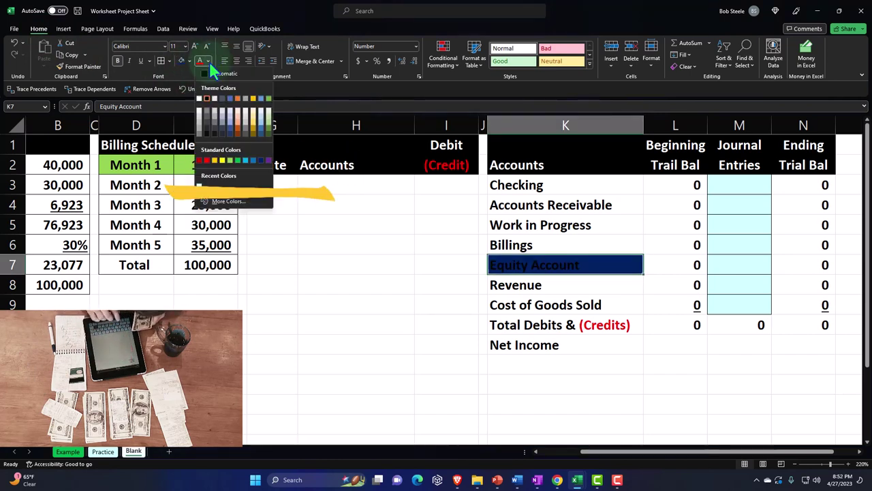
click(201, 99)
click(587, 349)
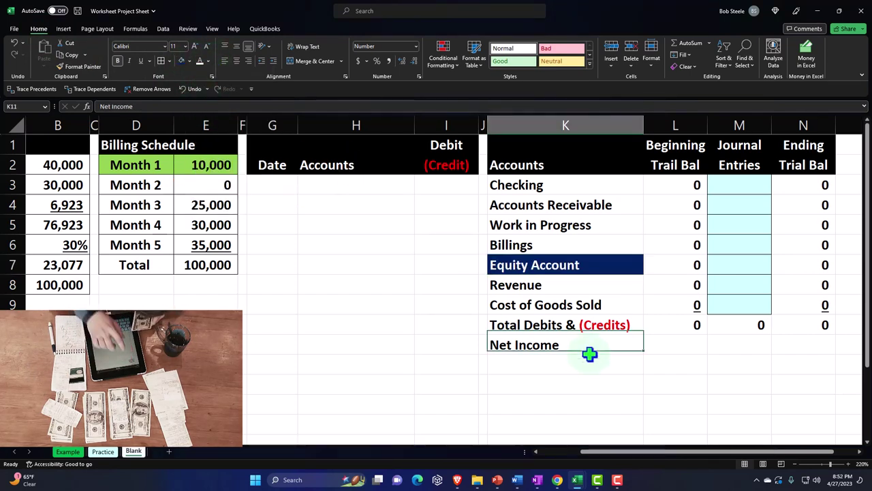
Calculate net income in L11 with a SUM over L8:L9 and copy the formula across to M11 and N11.
drag(533, 282, 530, 306)
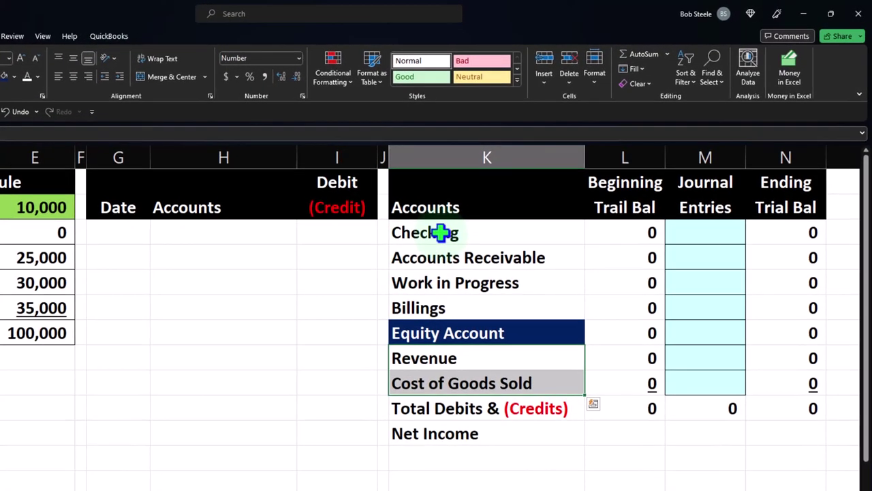
drag(530, 185, 533, 263)
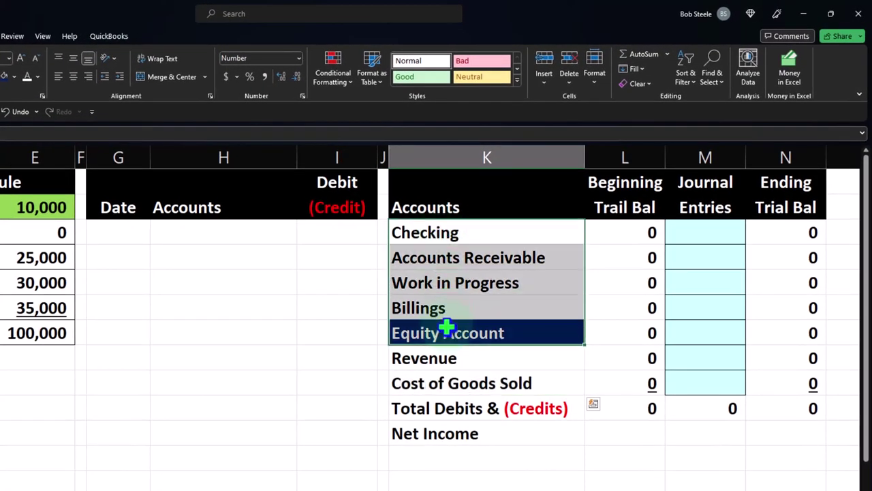
click(632, 440)
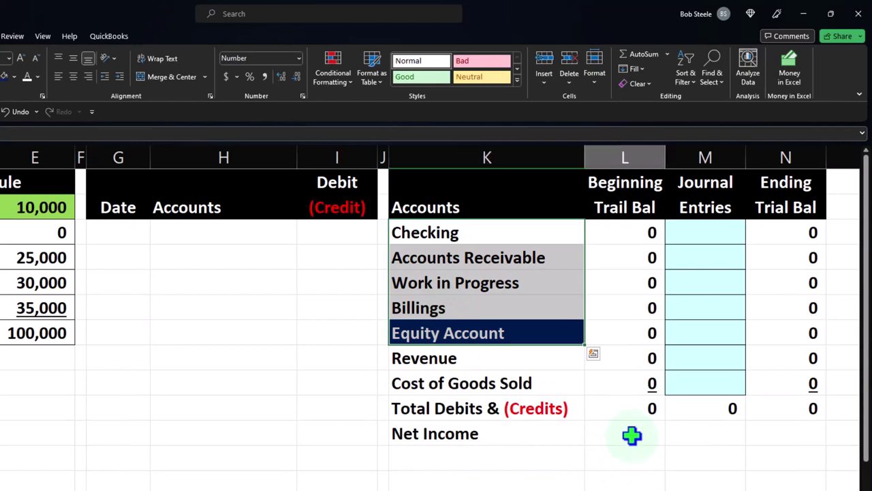
text(=sum()
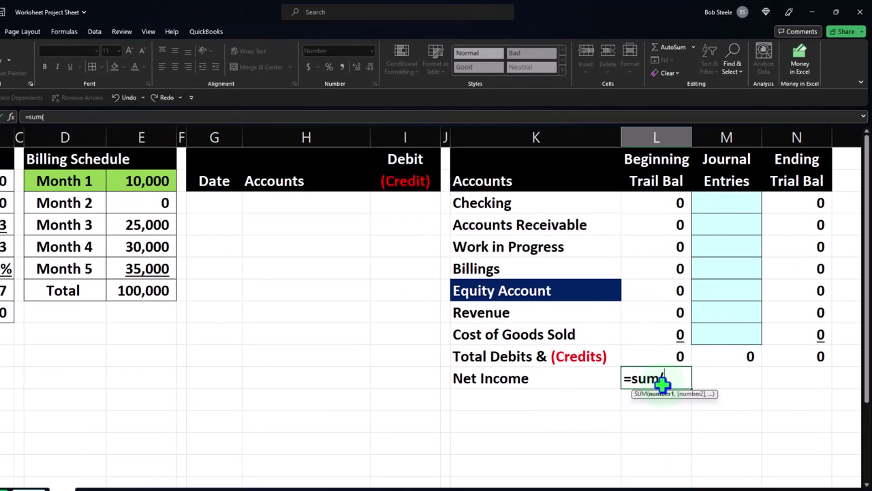
key(Up)
key(Up)
key(Up)
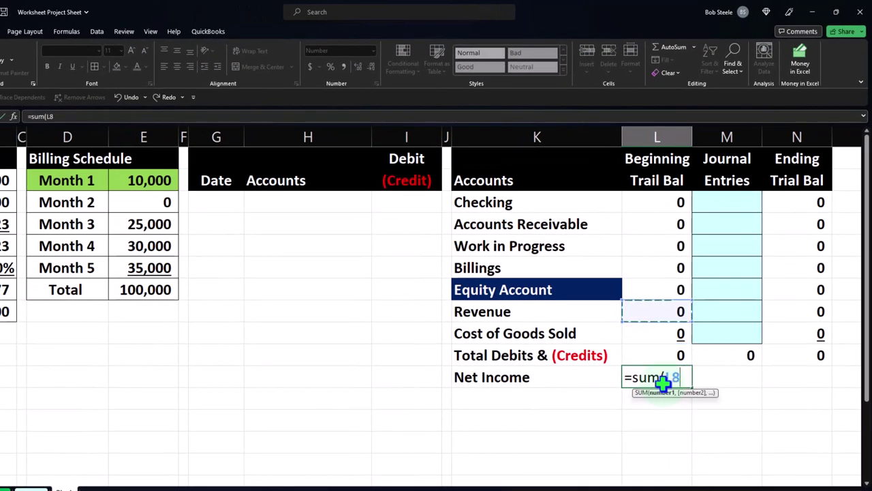
key(shift+Down)
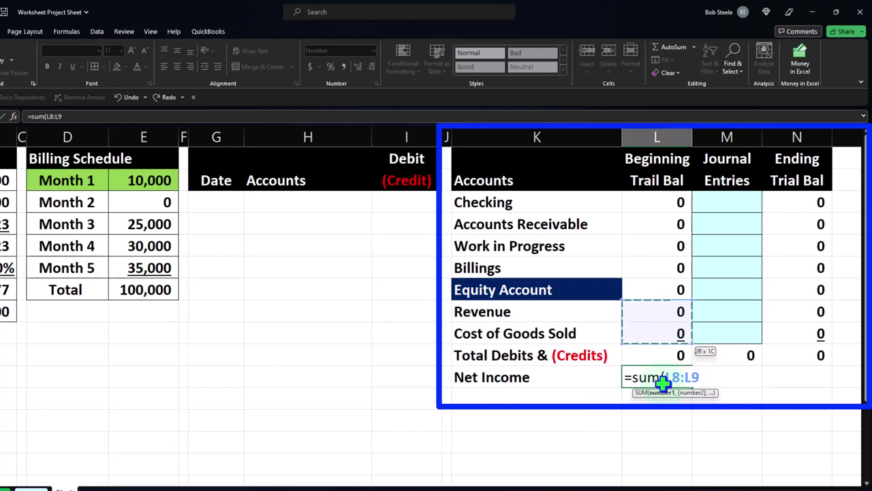
key(Return)
click(664, 382)
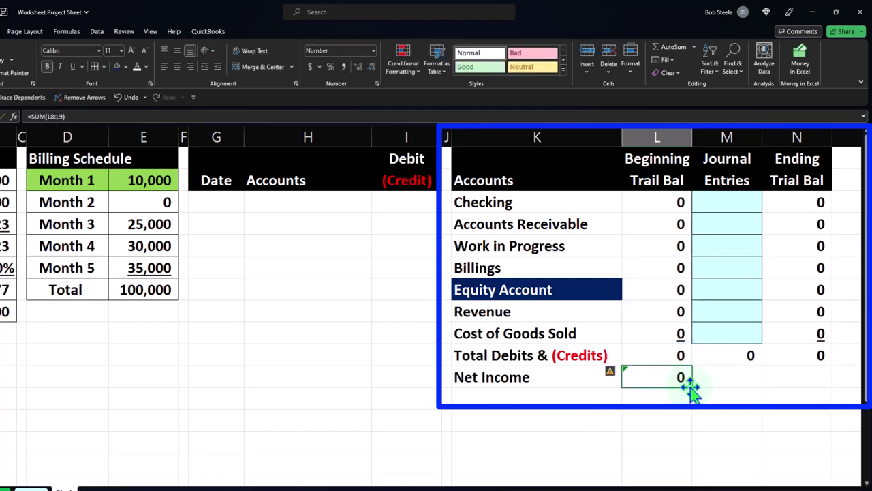
drag(695, 388, 772, 399)
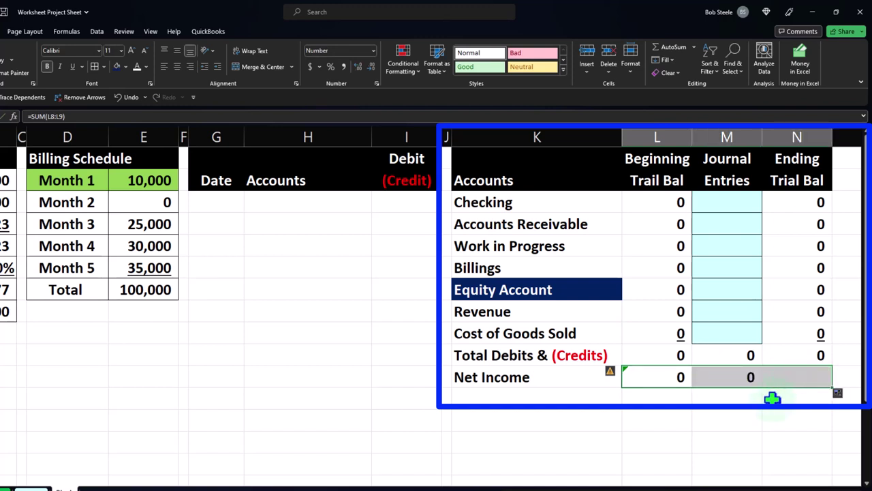
click(740, 416)
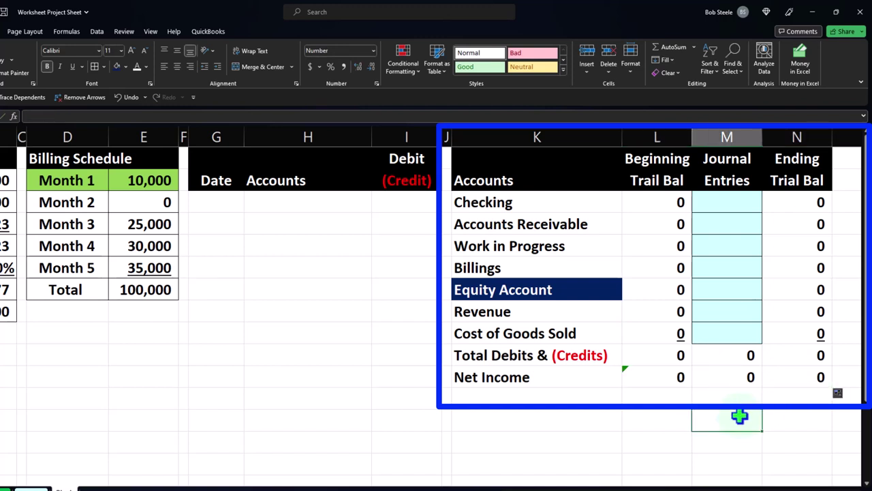
Apply all borders to the trial balance range K3:N11.
drag(498, 200, 773, 372)
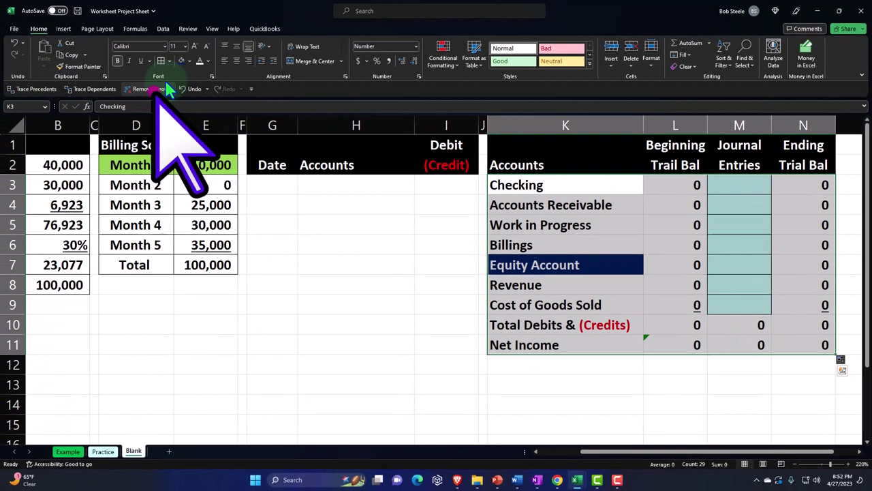
click(161, 61)
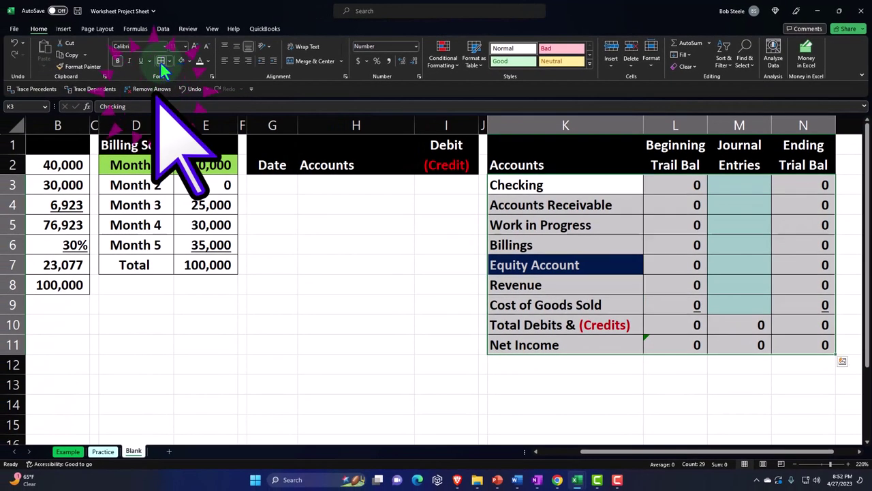
click(353, 266)
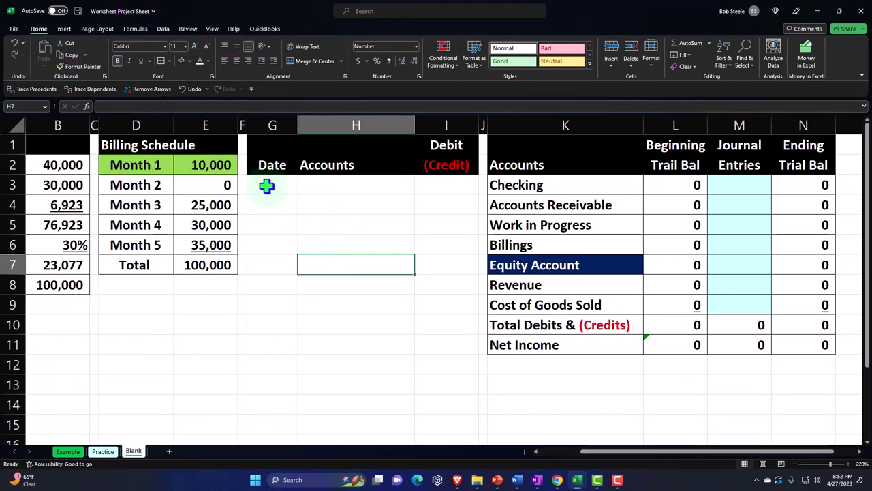
Fill the journal entry area below the Date, Accounts and Debit (Credit) headers with the recent light blue and apply all borders.
drag(266, 185, 435, 403)
scroll(415, 374, up, 3)
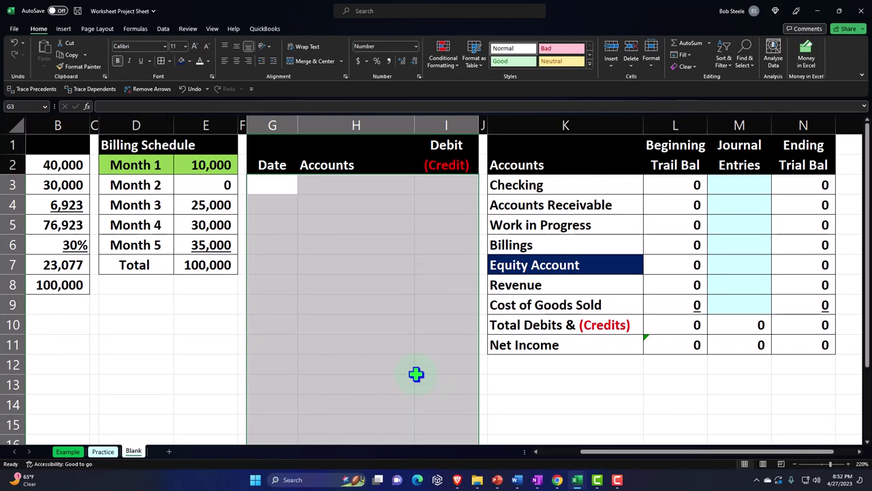
right_click(384, 263)
click(432, 180)
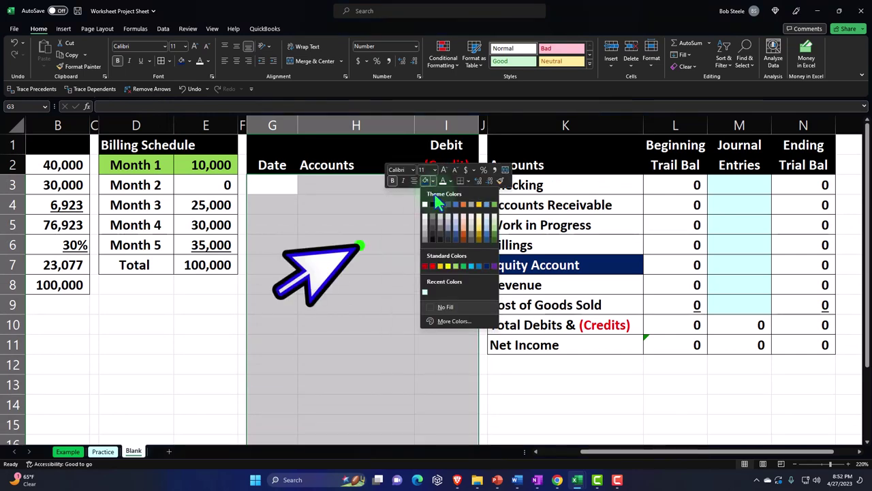
click(425, 292)
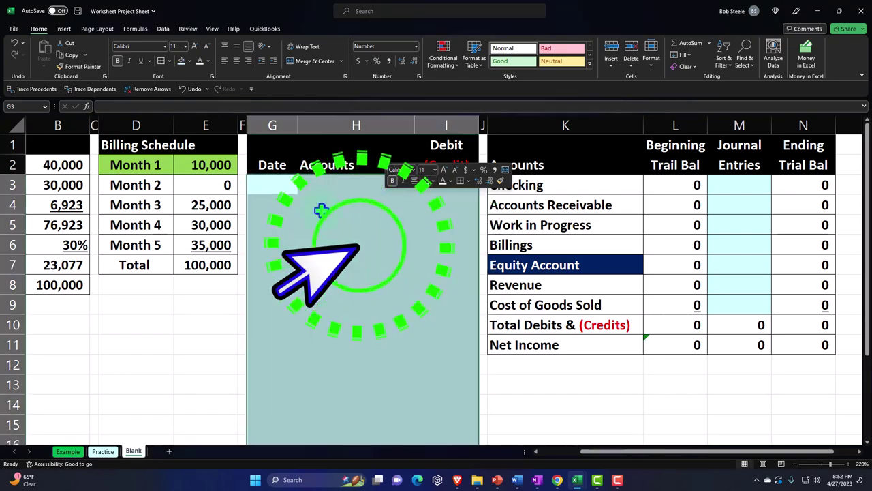
click(159, 59)
click(348, 271)
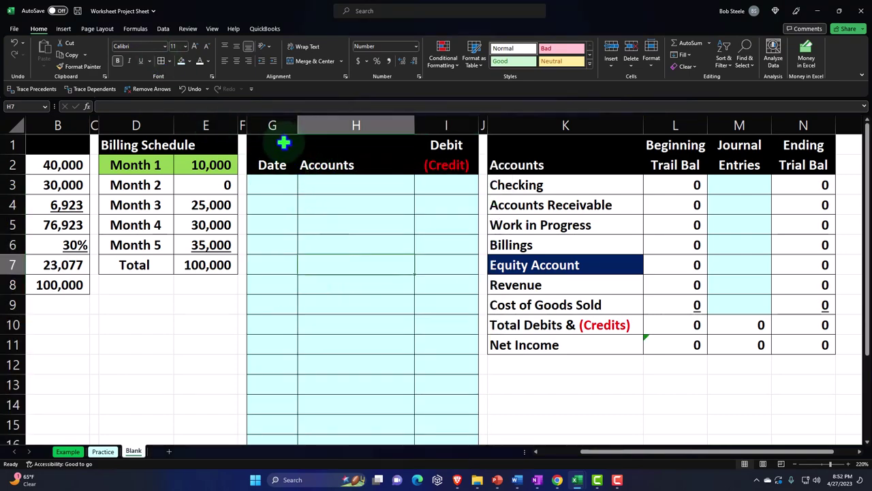
Format the Date column G with the 3/14 date type.
click(274, 125)
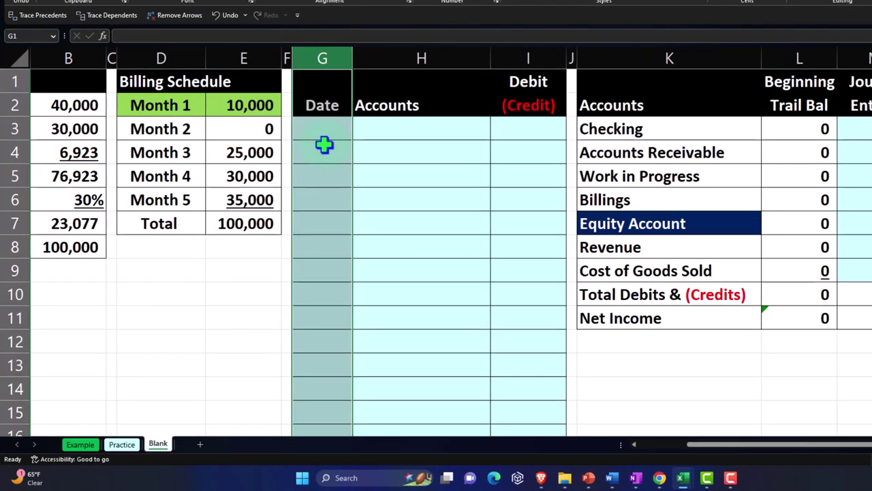
right_click(325, 151)
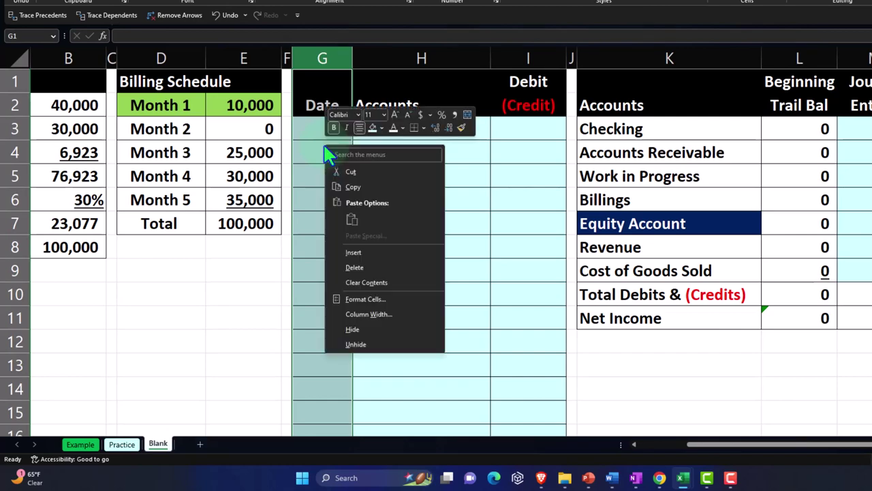
click(377, 299)
click(348, 286)
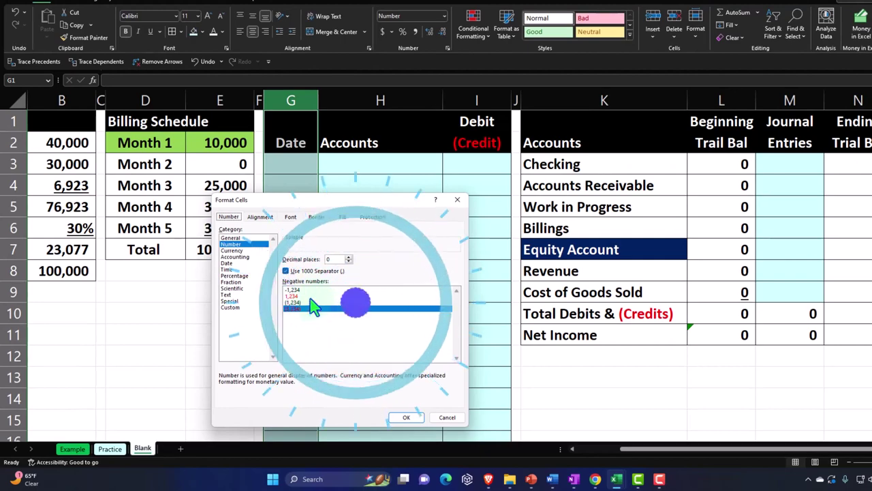
click(227, 263)
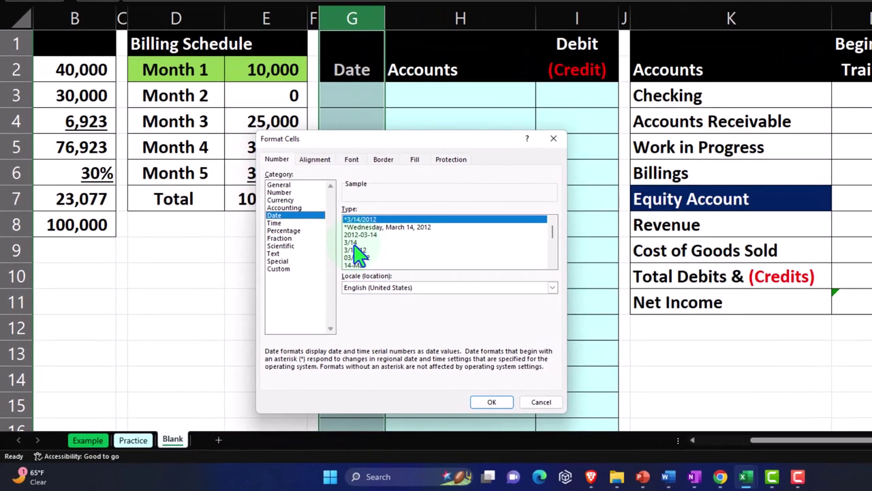
click(353, 243)
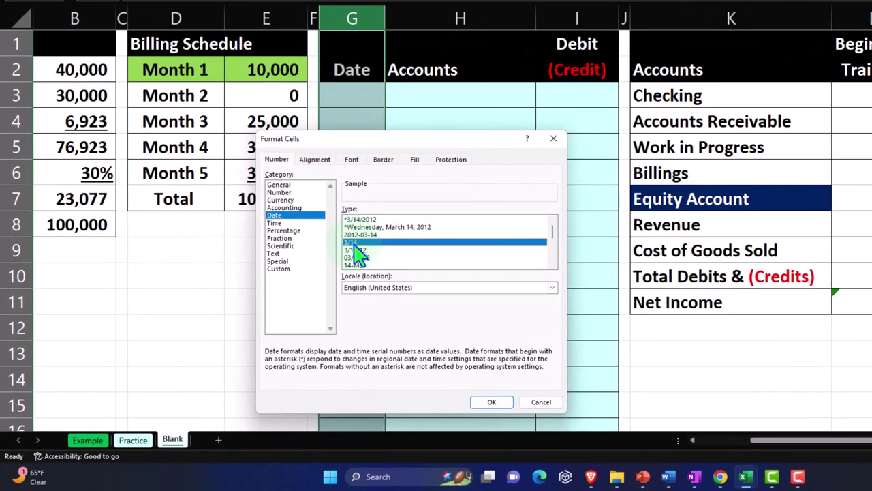
click(491, 401)
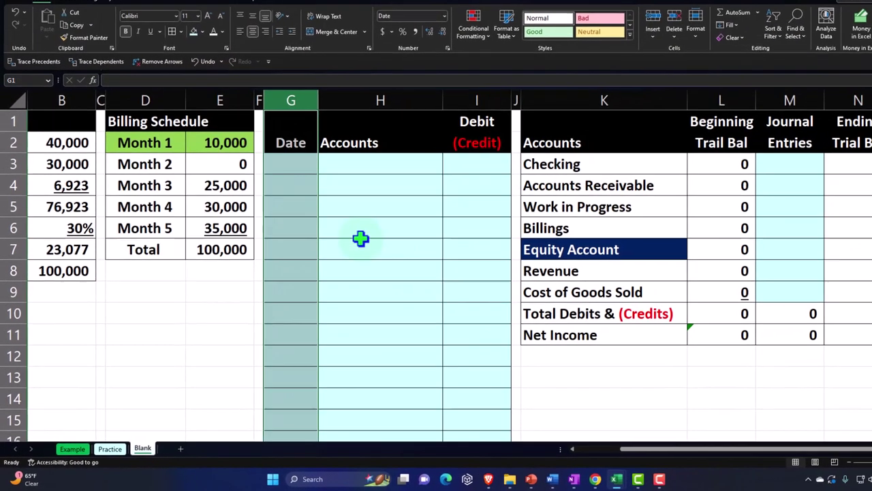
Enter the date 1/1 in G3 as the first journal entry's date.
click(287, 163)
text(1/)
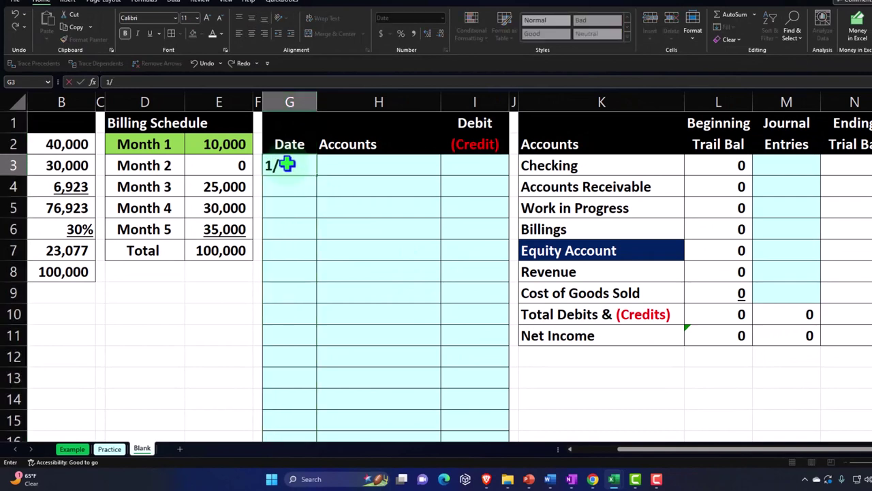
text(1)
key(Return)
Review the Job 2 Estimate and Billing Schedule tables, then return to the date cell G3.
key(Left)
key(Left)
key(Left)
key(Left)
key(Left)
key(Left)
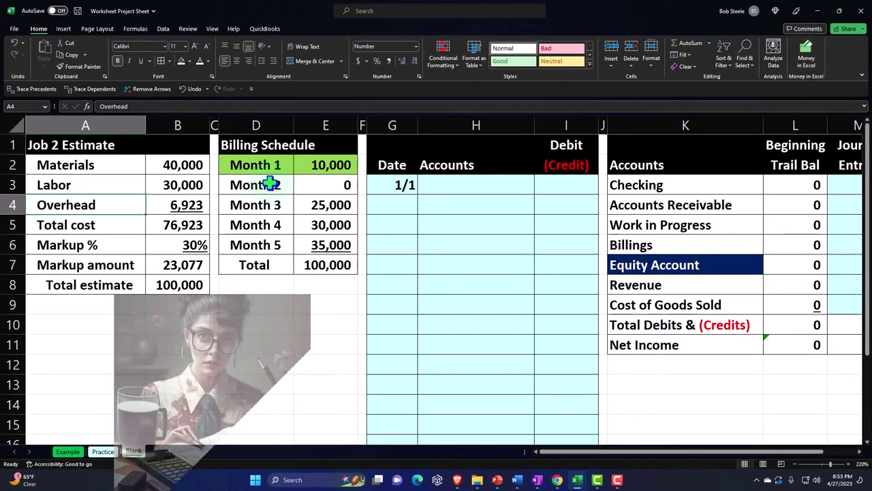
key(Right)
key(Right)
key(Right)
key(Right)
key(Right)
key(Right)
key(Up)
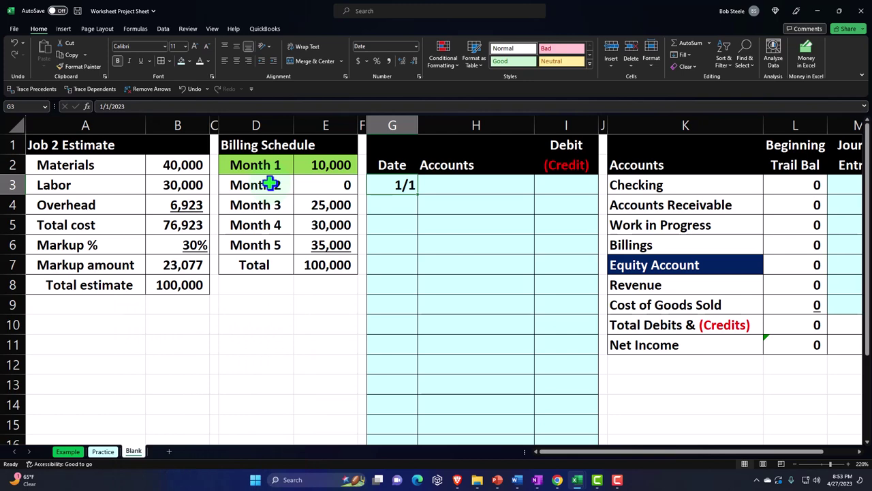
Switch to QuickBooks Online in the browser, open Customer 2's invoice dated 01/15/2025 and examine its line items.
click(557, 480)
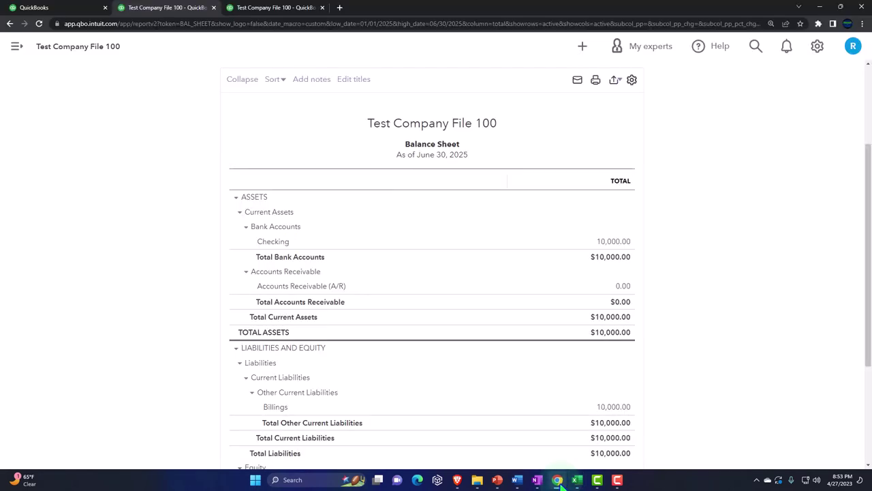
click(77, 13)
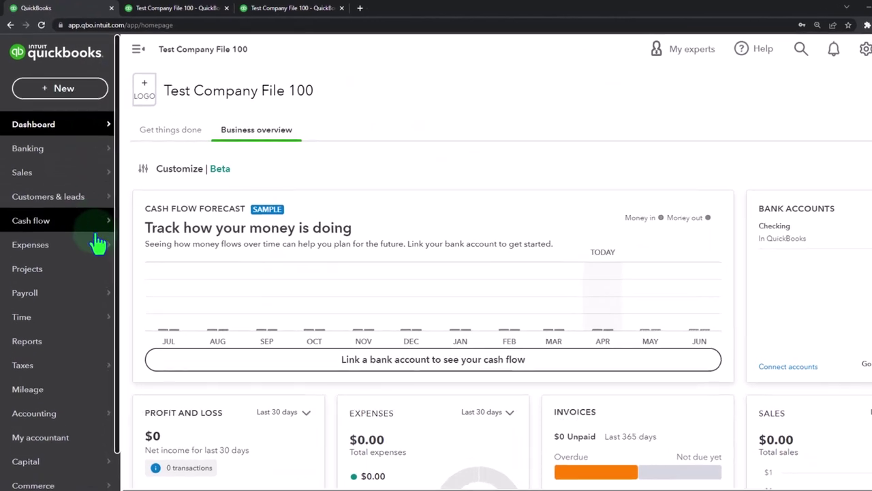
mouse_move(75, 303)
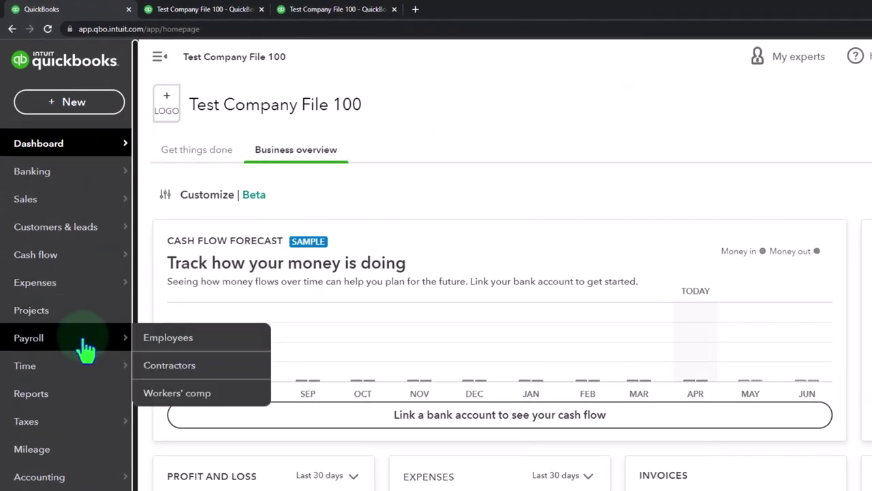
click(32, 205)
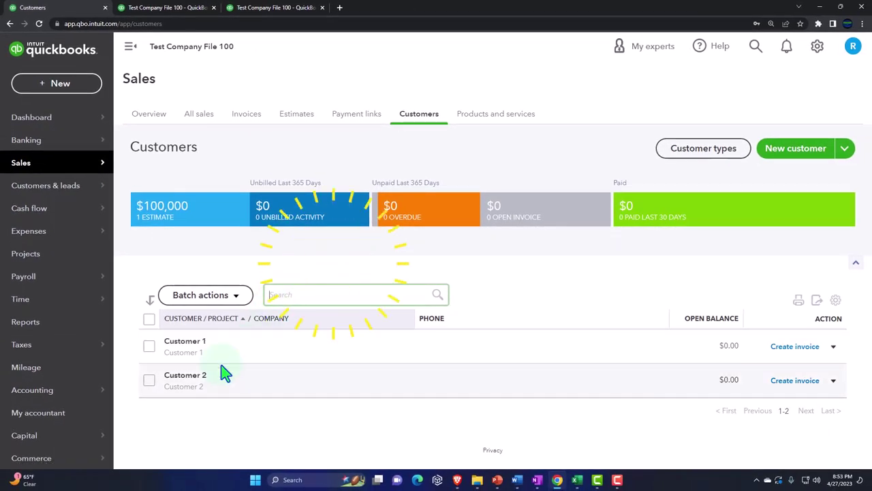
click(195, 378)
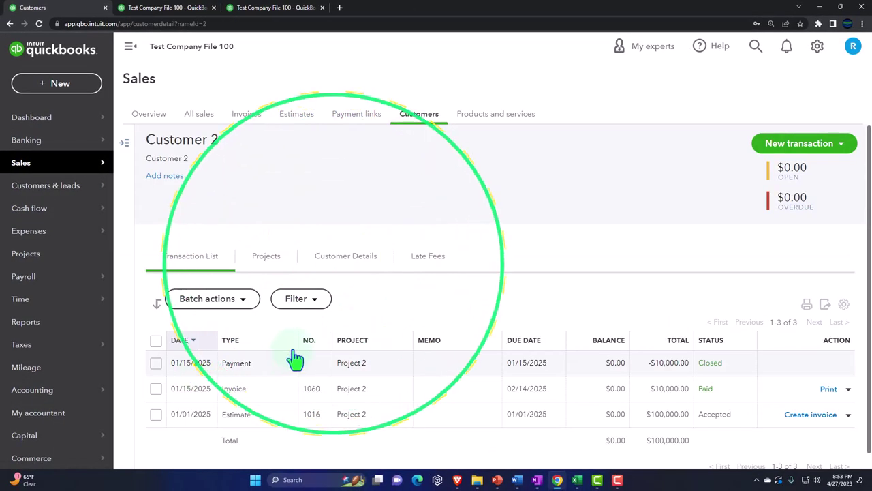
click(242, 395)
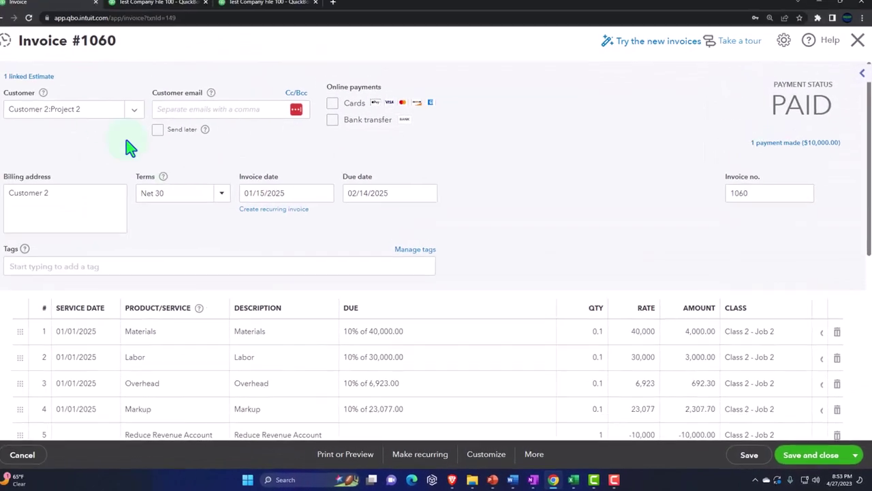
scroll(376, 195, down, 2)
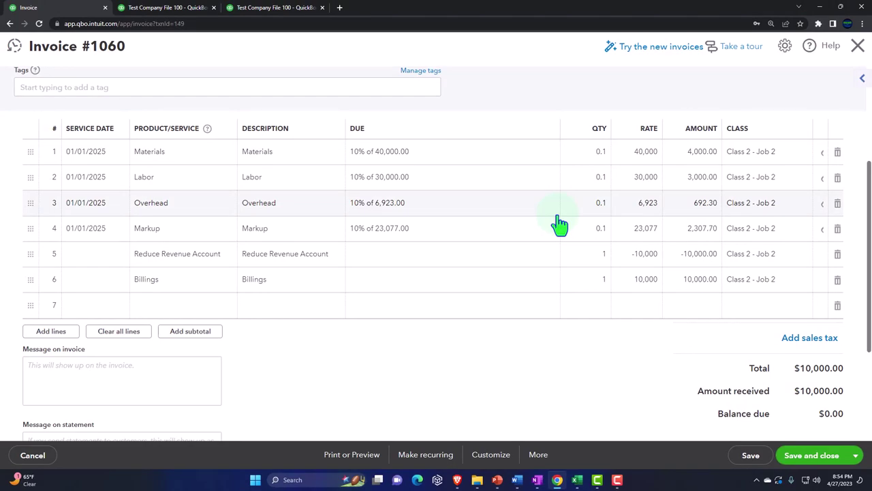
Switch back to Excel, link H3 to the Accounts Receivable label in K4, and widen column H to fit the account name.
key(alt+Tab)
click(479, 181)
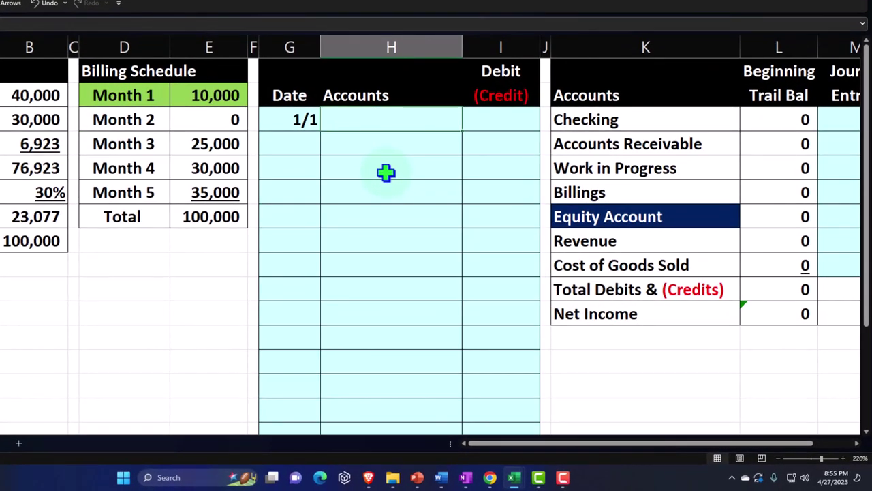
text(=)
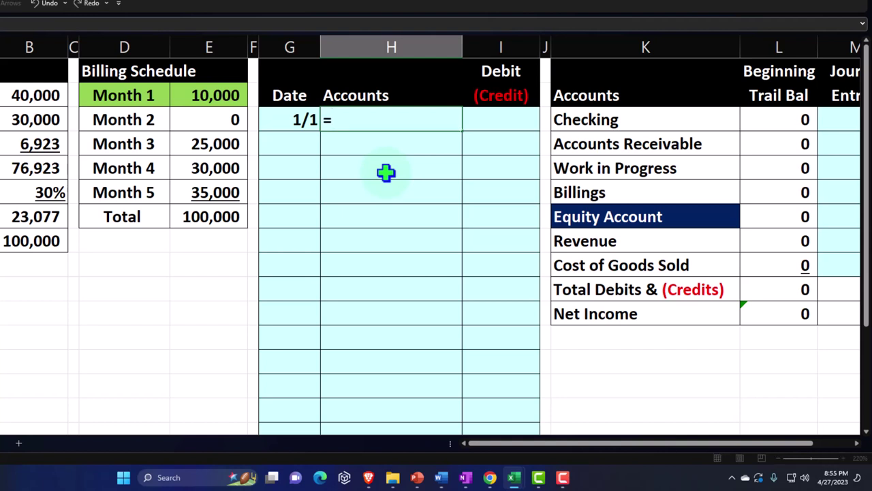
key(Right)
key(Right)
key(Right)
key(Down)
key(Return)
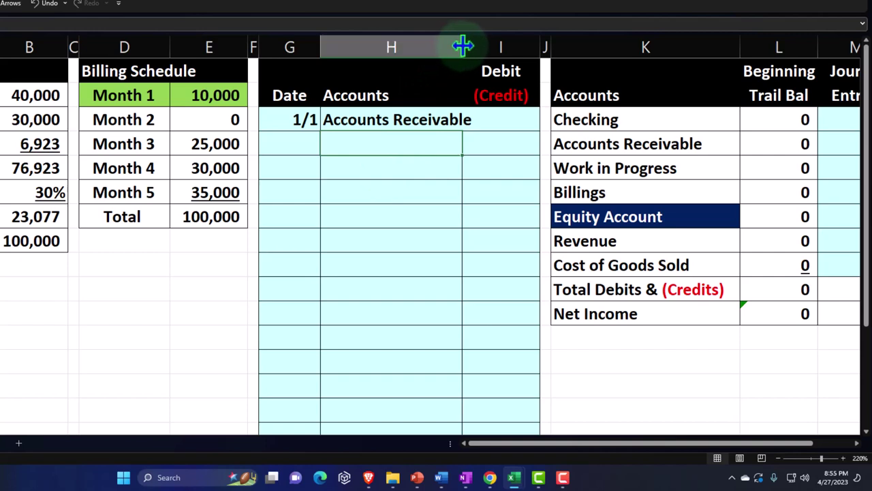
drag(462, 45, 492, 46)
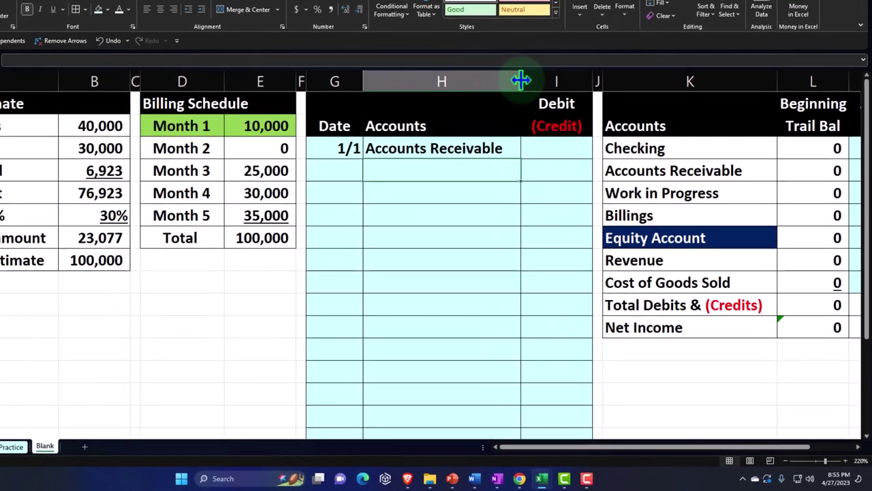
Link H4 to the Billings account label in K6.
text(=)
key(Right)
key(Right)
key(Right)
key(Down)
key(Down)
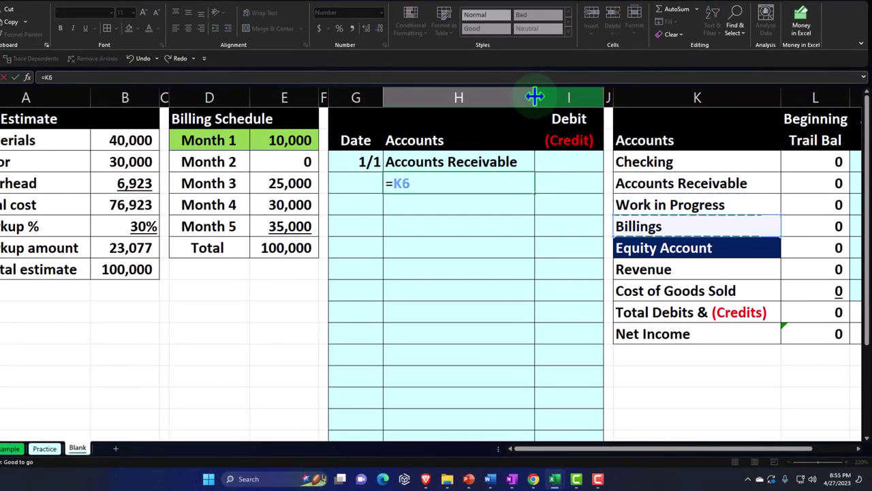
key(Return)
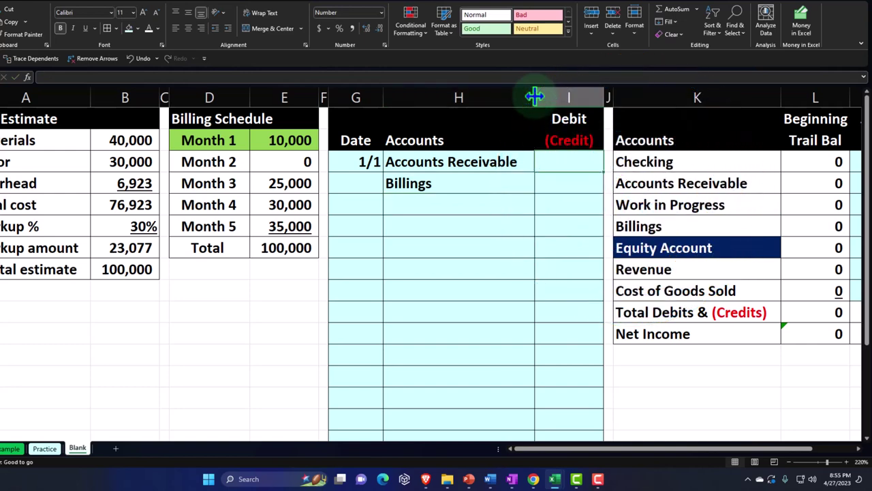
Link the Accounts Receivable debit in I3 to the Month 1 billing amount in E2.
text(=)
key(Left)
key(Left)
key(Left)
key(Left)
key(Up)
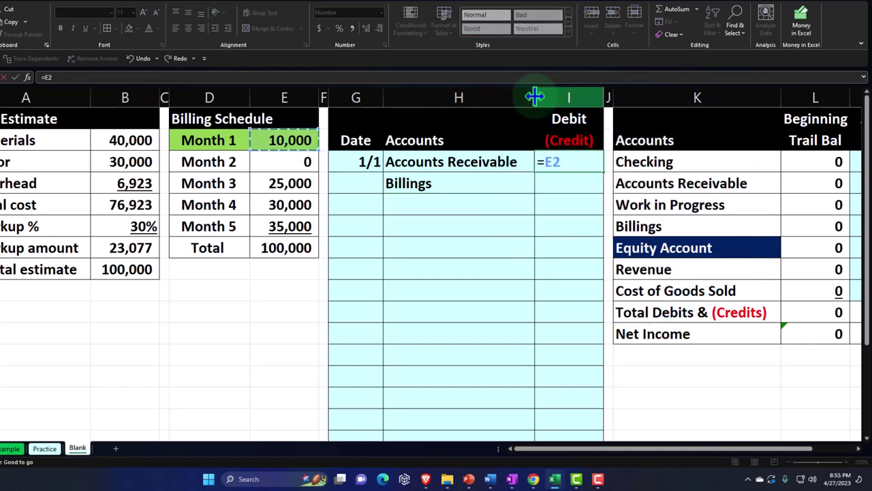
key(Return)
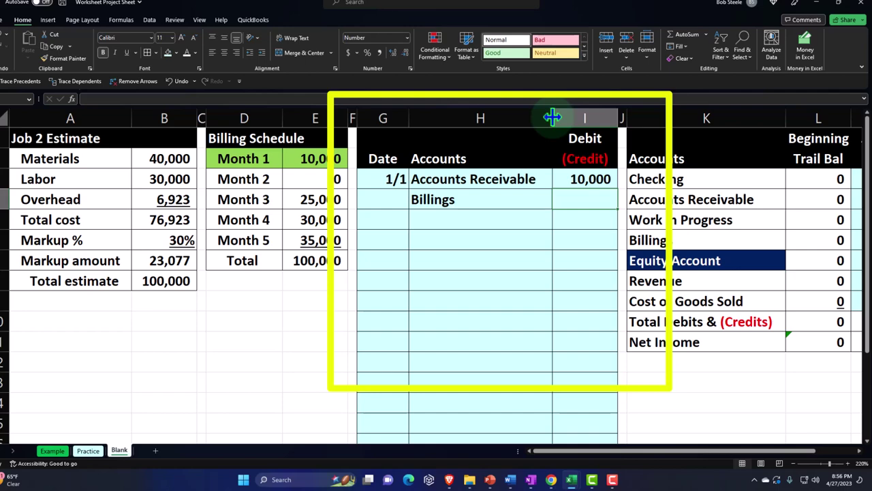
Enter the Billings credit in I4 as the negative of I3.
text(-)
key(Up)
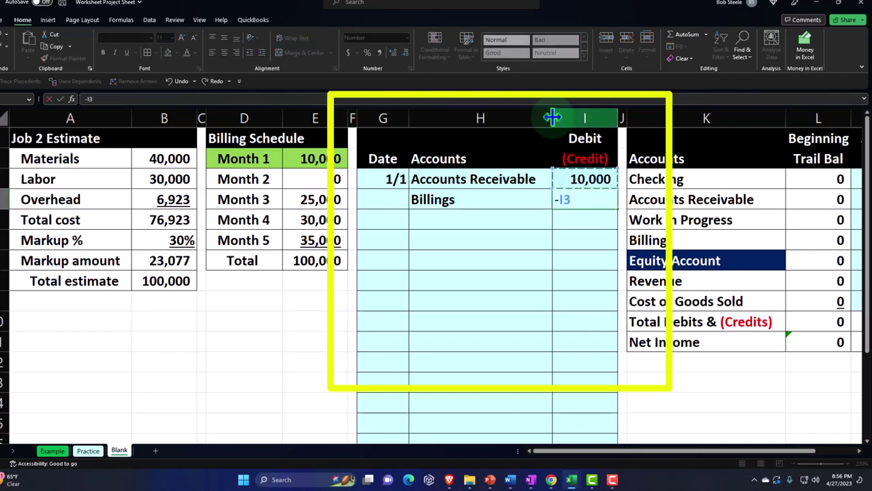
key(Return)
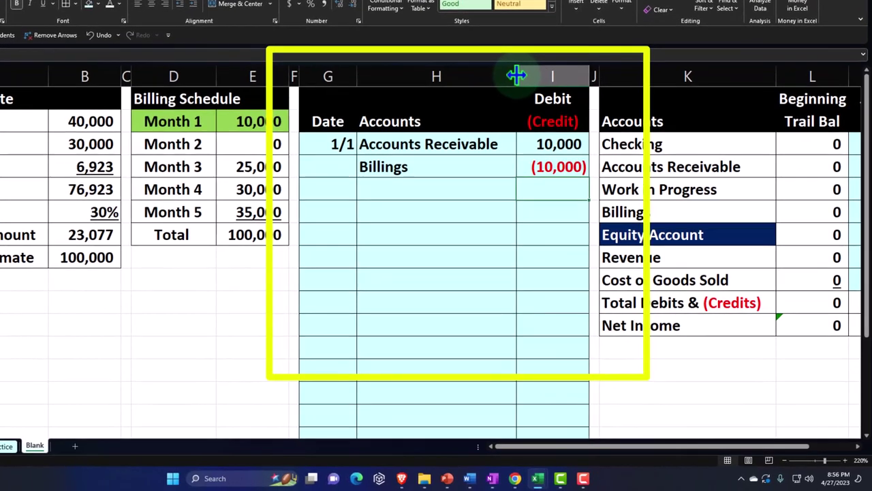
Post the Accounts Receivable debit to the trial balance by linking journal entries cell M4 to I3.
key(Right)
key(Right)
key(Right)
key(Right)
key(Right)
key(Right)
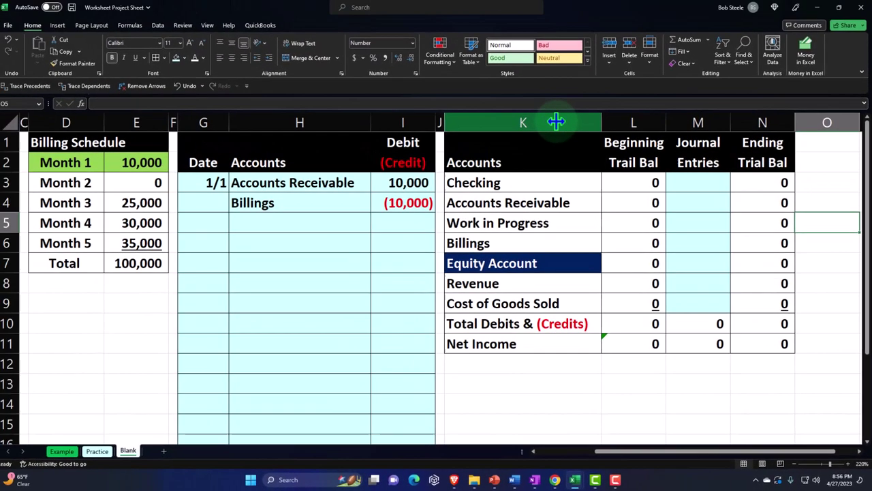
key(Left)
key(Left)
key(Left)
key(Left)
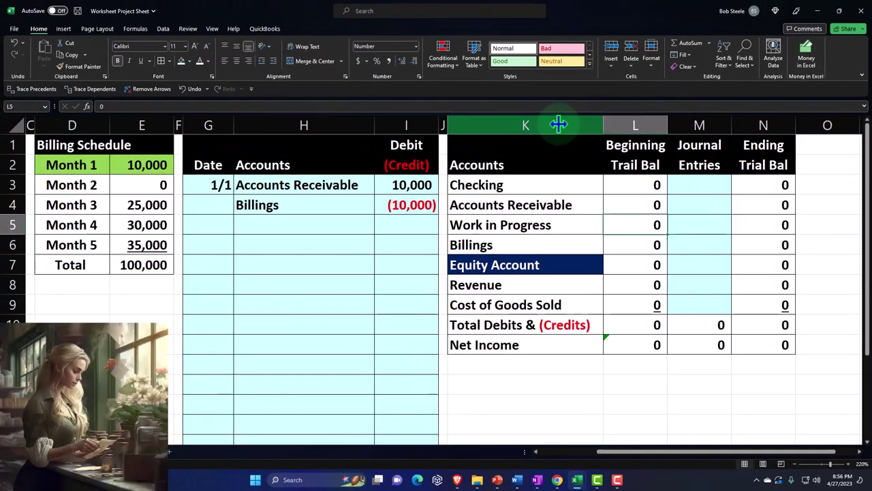
key(Up)
key(Up)
key(Right)
key(Right)
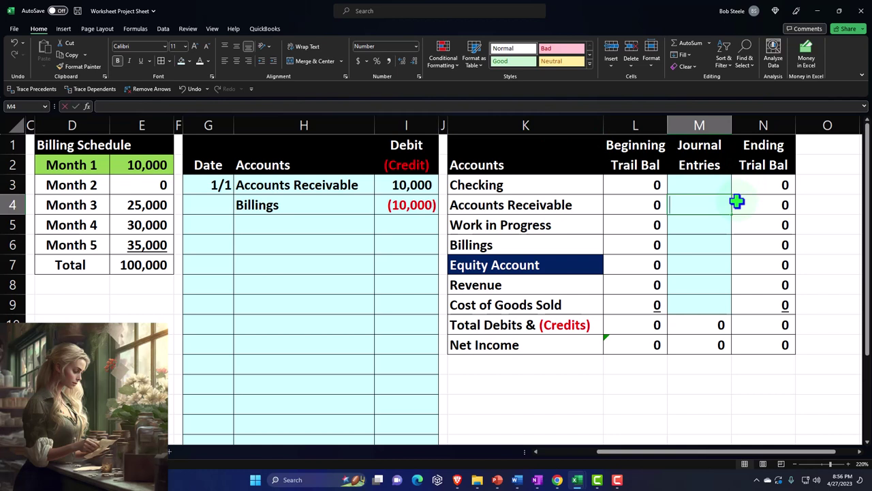
text(=)
key(Left)
key(Left)
key(Left)
key(Left)
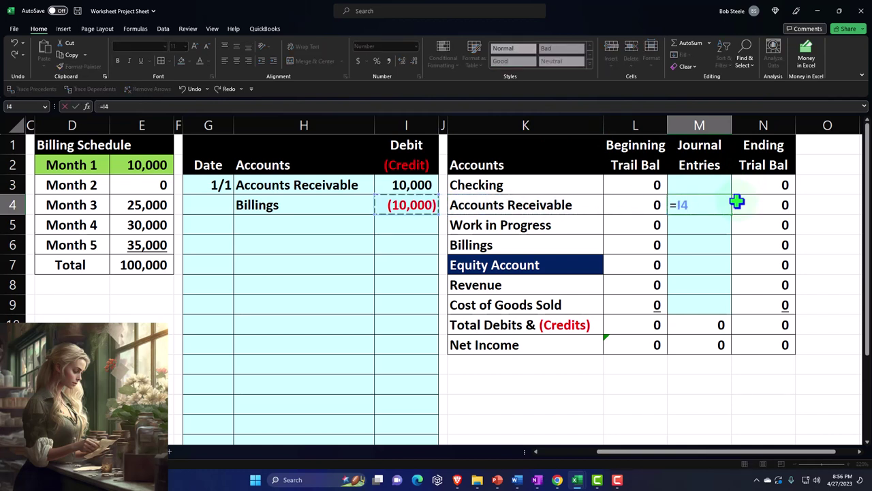
key(Up)
key(Return)
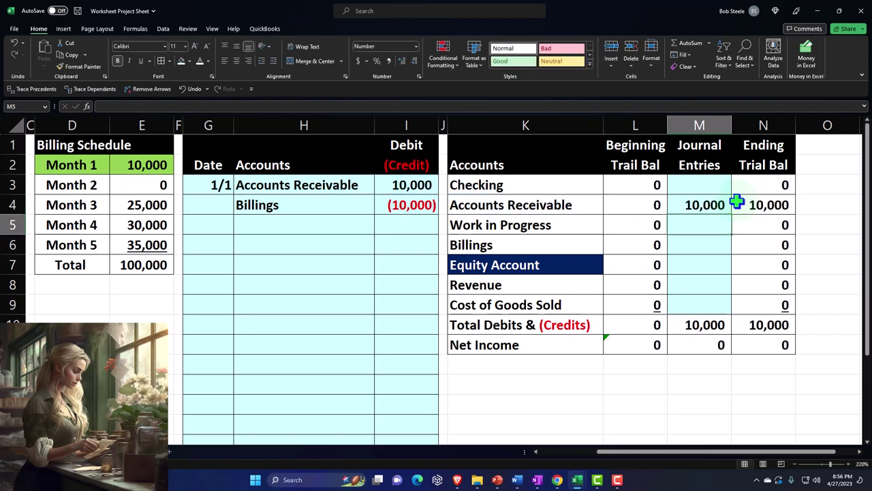
Post the Billings credit to the trial balance by linking journal entries cell M6 to I4.
click(407, 205)
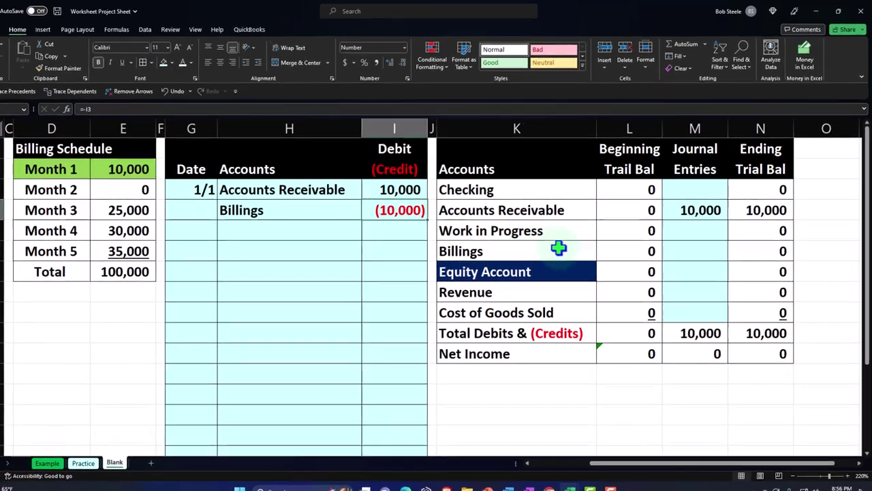
click(700, 244)
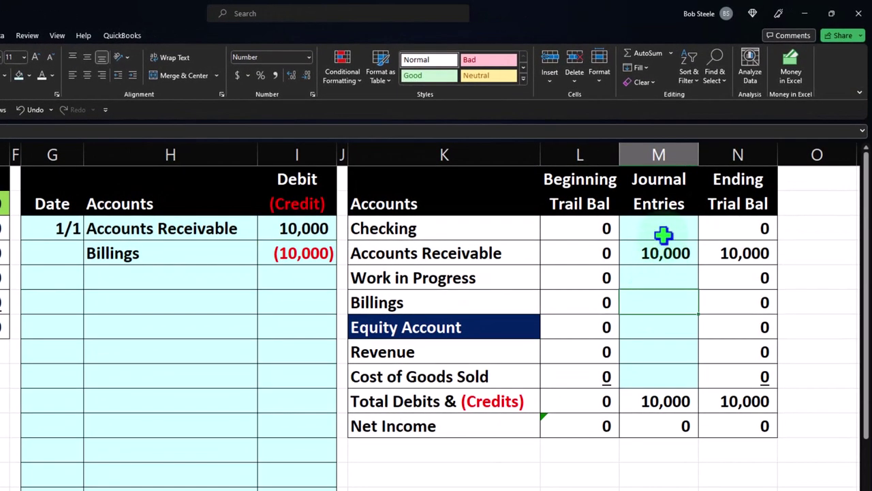
text(=)
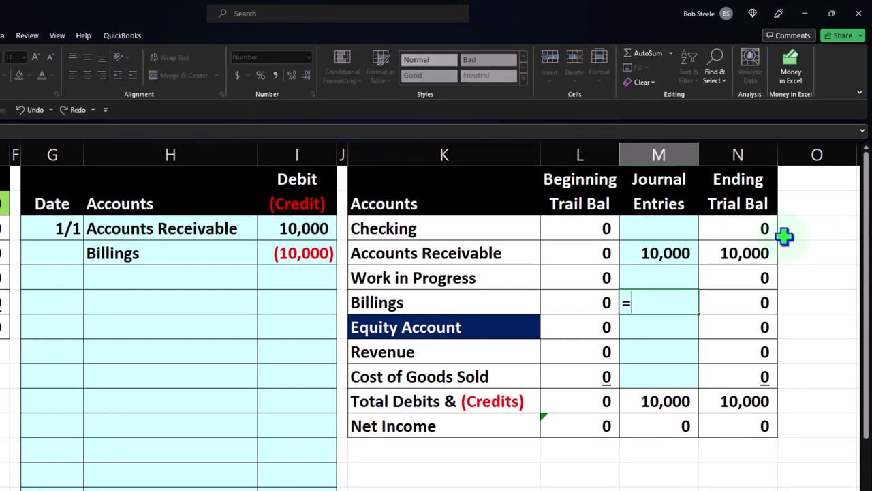
key(Left)
key(Left)
key(Left)
key(Left)
key(Up)
key(Up)
key(Return)
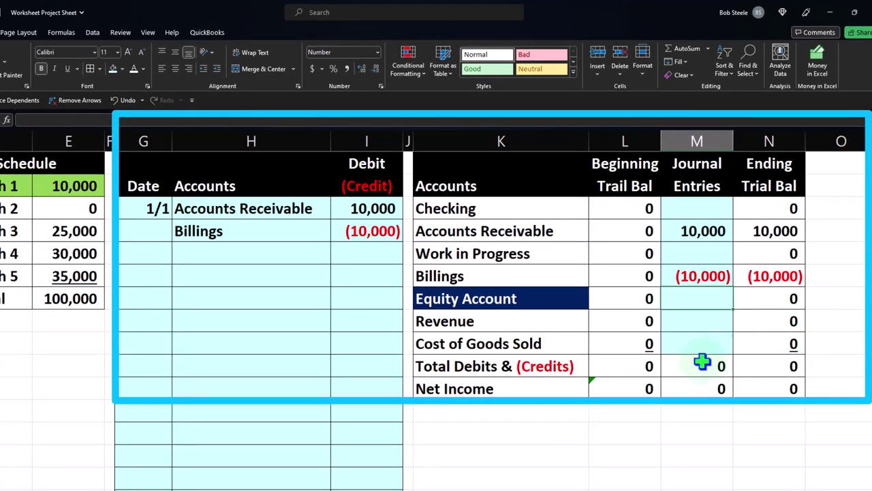
Check the beginning and journal entries totals in the Total Debits & (Credits) row.
click(651, 366)
key(alt+equal)
key(Return)
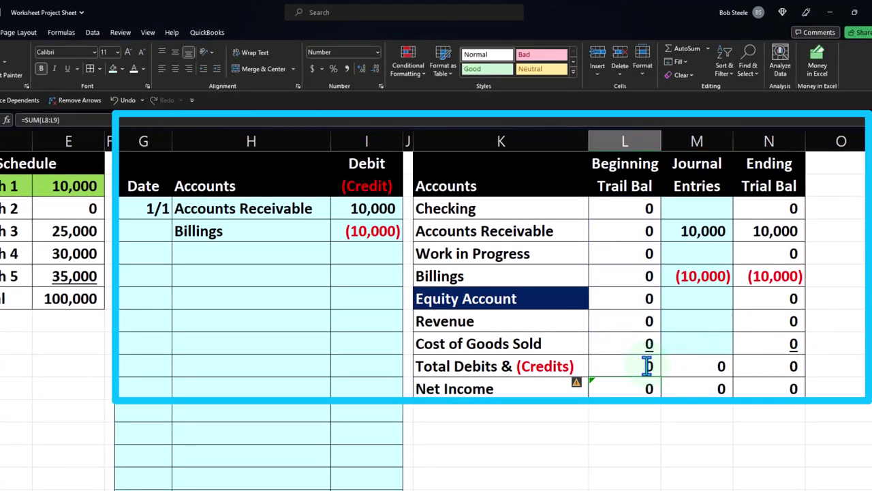
click(722, 369)
key(alt+equal)
key(Return)
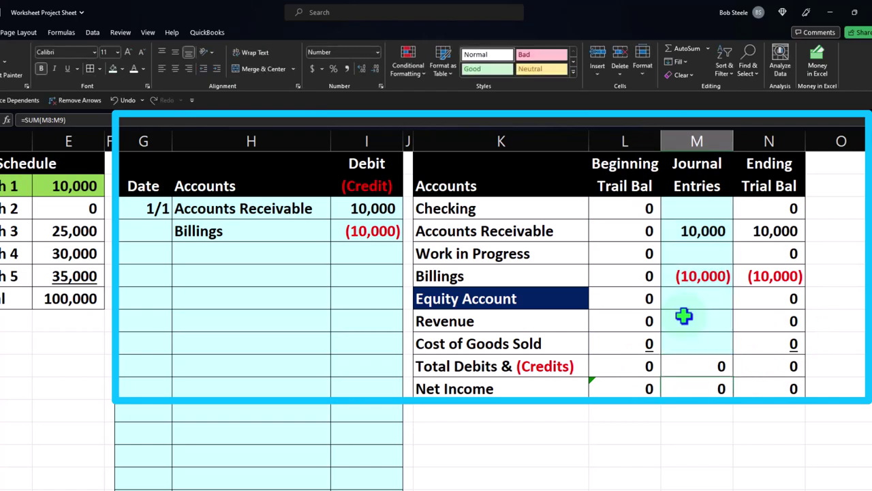
Clear the Billings posting in M6 to test the totals, and undo the deletion.
click(695, 275)
key(Delete)
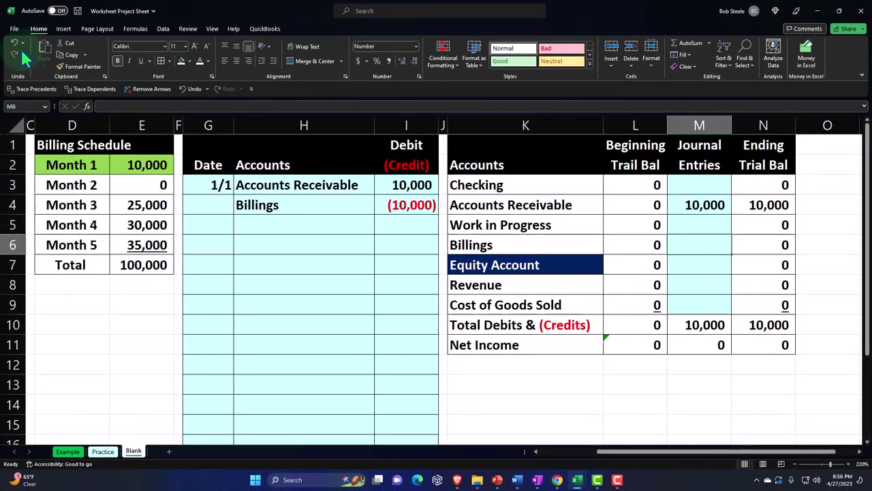
click(14, 43)
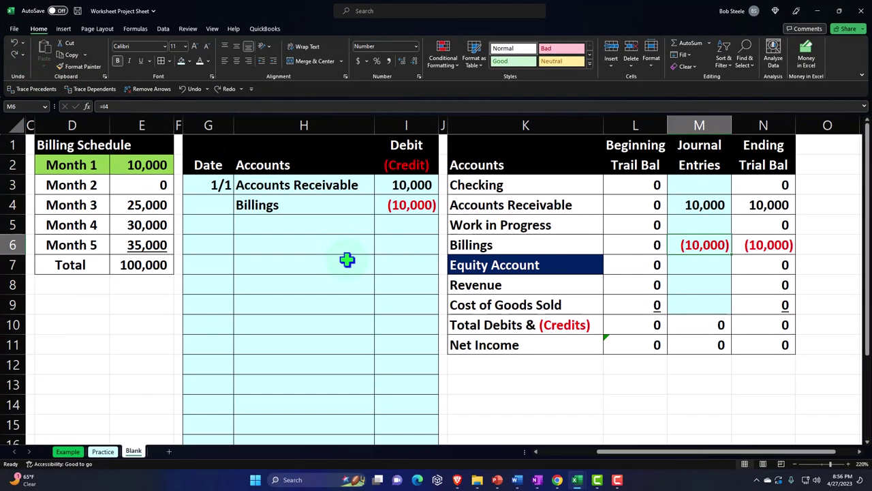
Enter 1/15 as the second journal entry's date in G6.
click(209, 246)
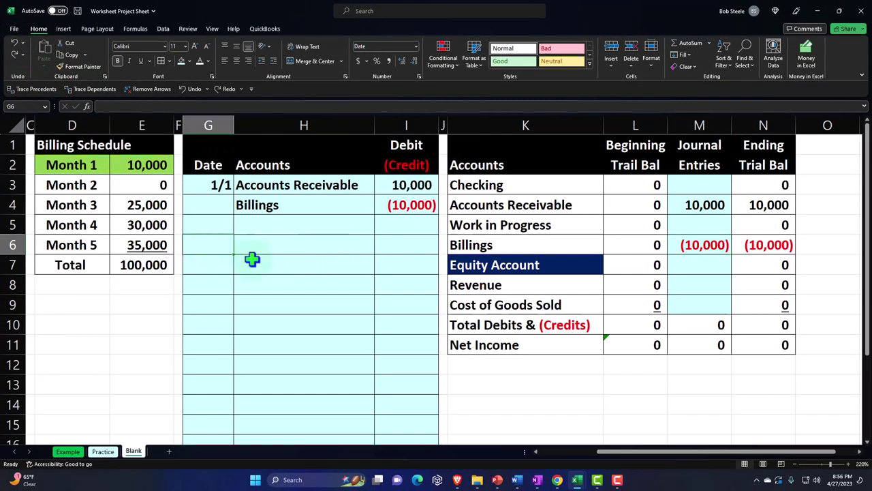
text(1/15)
key(Return)
click(252, 260)
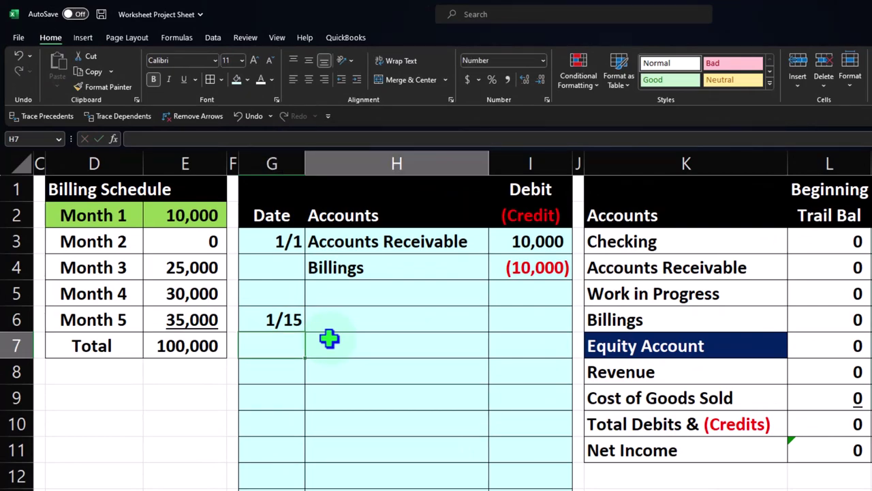
key(Up)
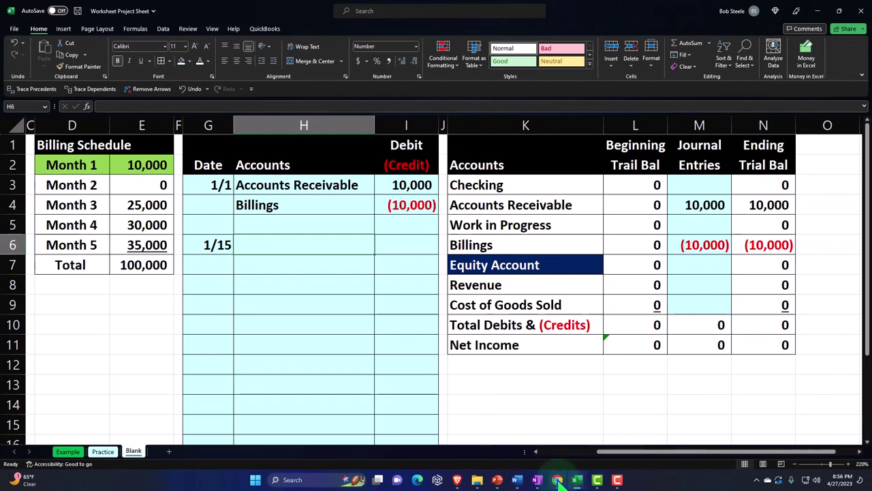
Check the Customer 2 transaction list in QuickBooks Online, and link worksheet cell H6 to the Checking label in K3.
click(558, 480)
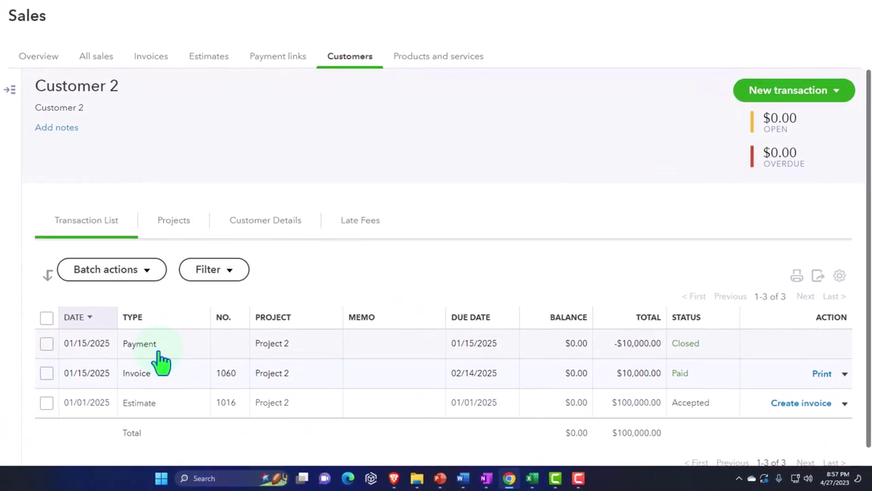
key(alt+Tab)
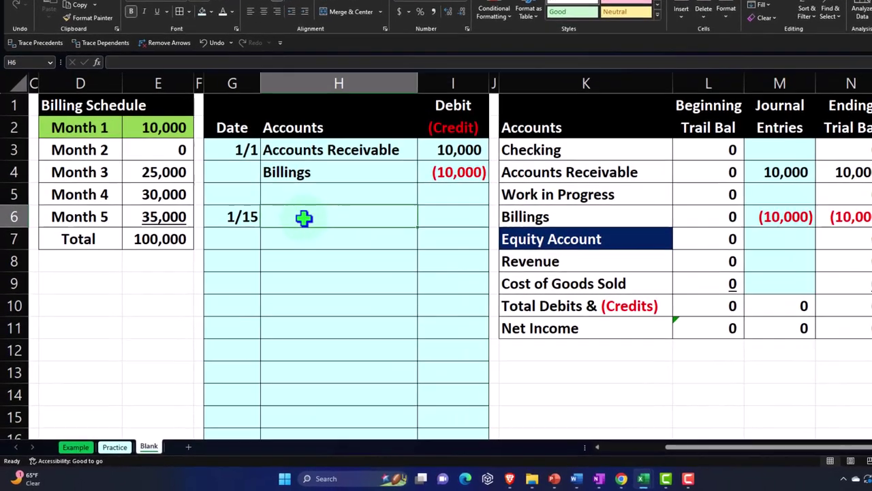
text(=)
key(Right)
key(Right)
key(Right)
key(Up)
key(Up)
key(Up)
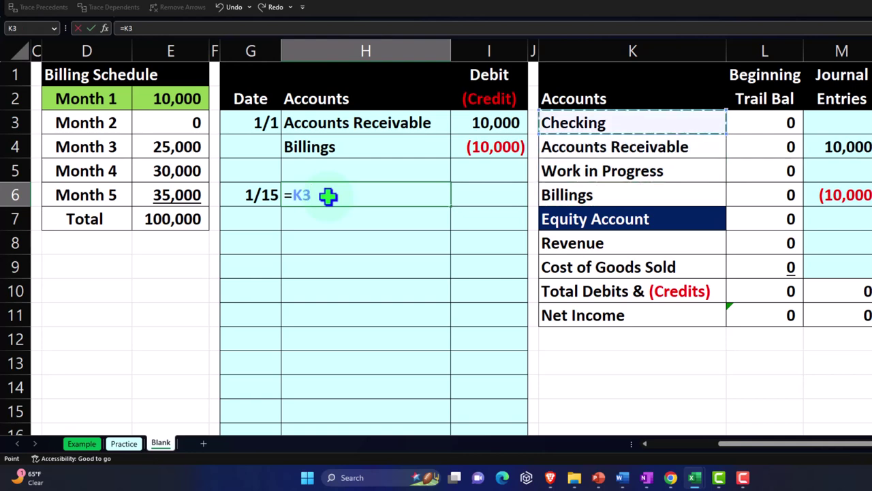
key(Return)
Link H7 to the Accounts Receivable account label in K4.
text(=)
key(Right)
key(Right)
key(Right)
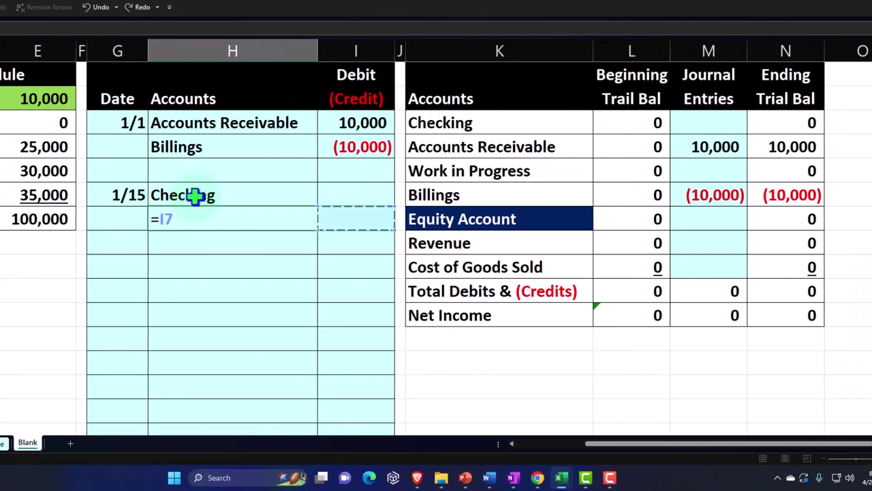
key(Up)
key(Up)
key(Up)
key(Return)
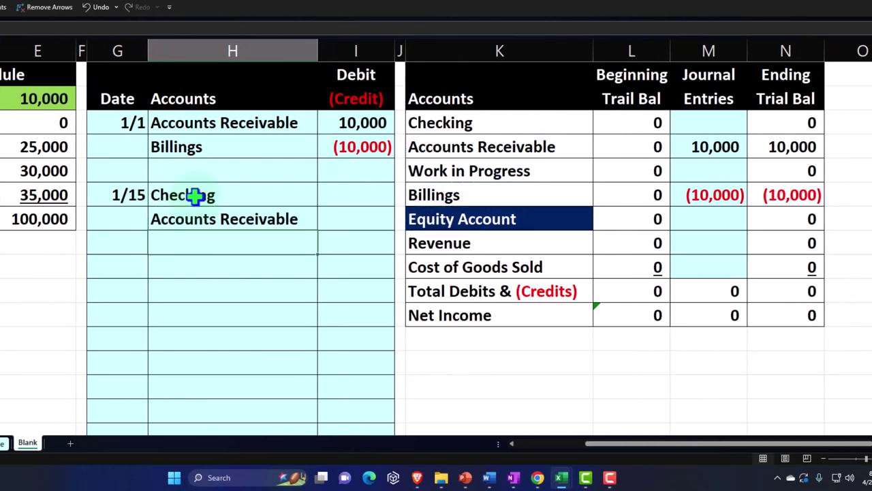
Link the Checking debit in I6 to the Accounts Receivable debit amount in I3.
key(Up)
key(Up)
key(Right)
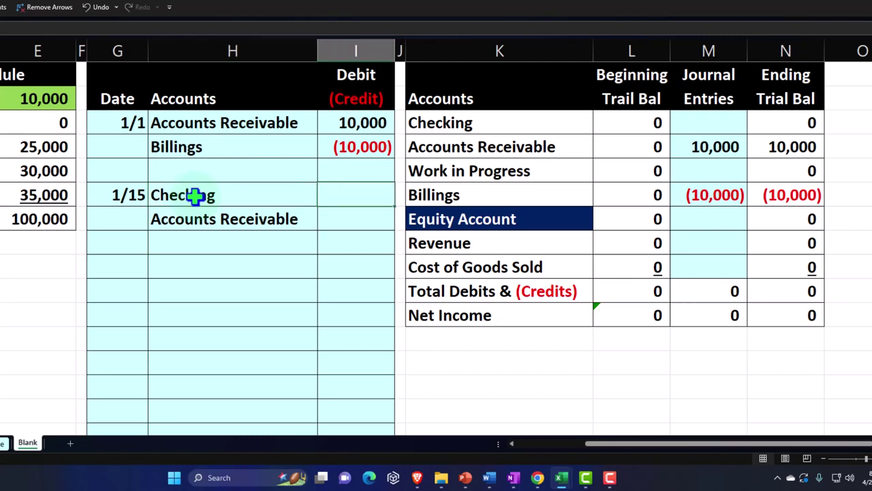
text(=)
key(Up)
key(Up)
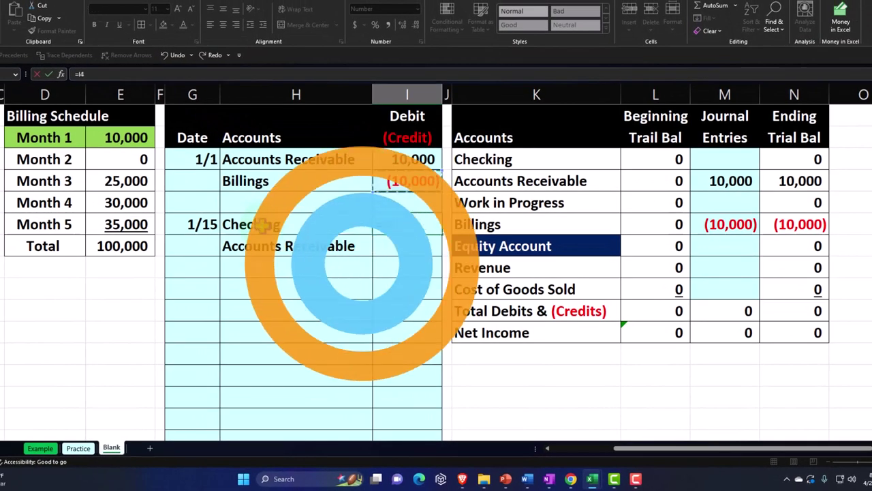
key(Up)
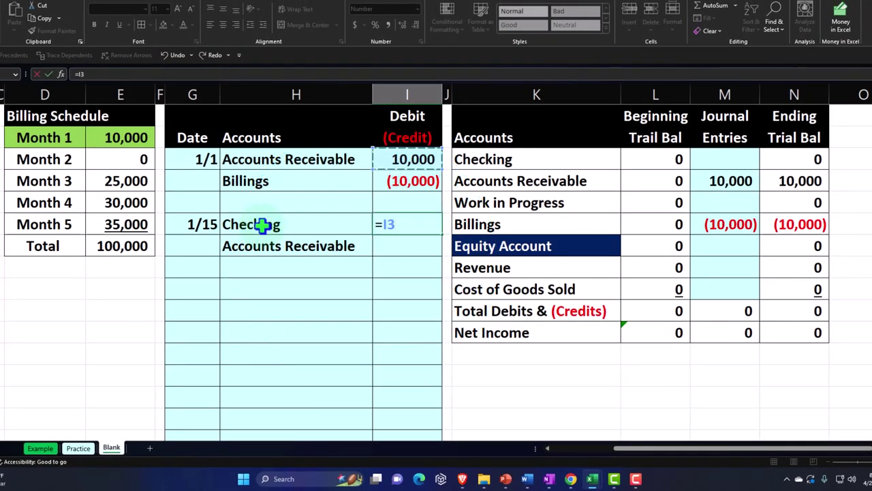
key(Return)
Enter the Accounts Receivable credit in I7 as the negative of I6.
text(-)
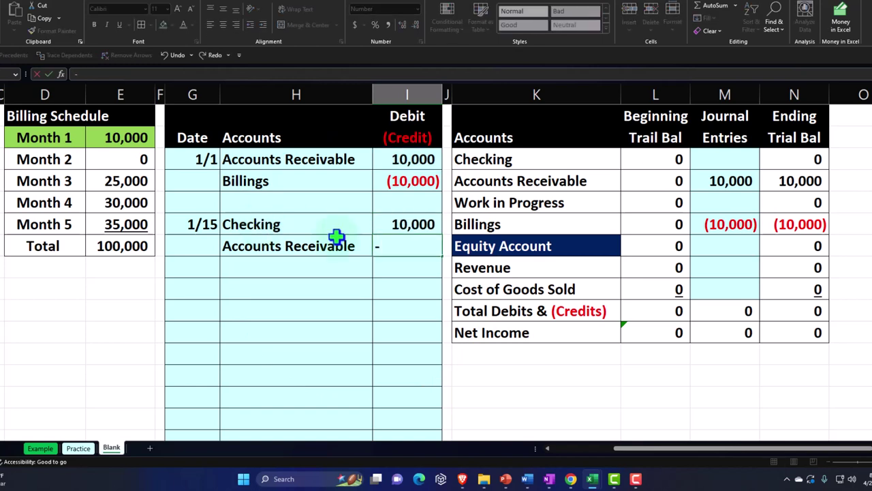
key(Up)
key(Return)
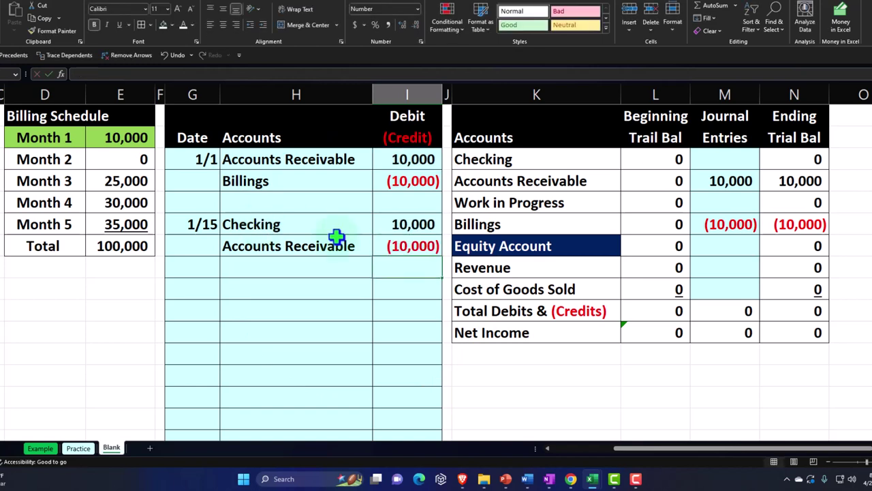
Post the Checking debit to the trial balance by linking journal entries cell M3 to I6.
key(Right)
key(Right)
key(Right)
key(Right)
key(Up)
key(Up)
key(Up)
key(Up)
key(Up)
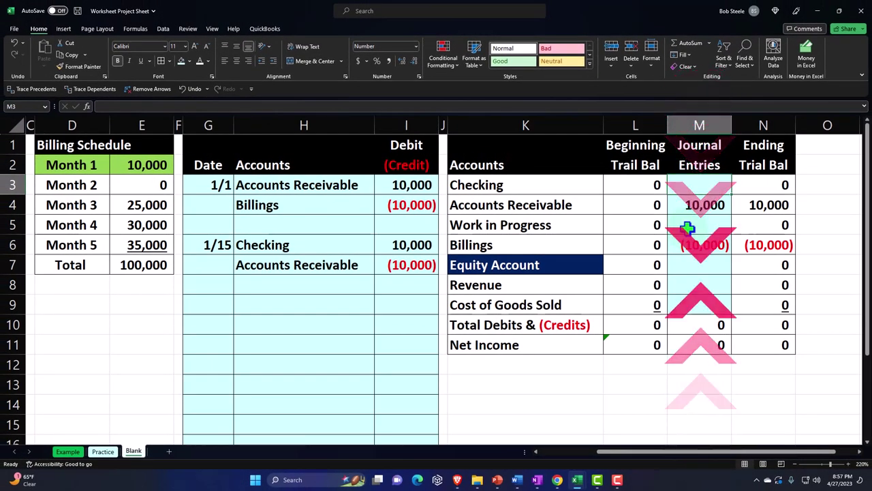
text(=)
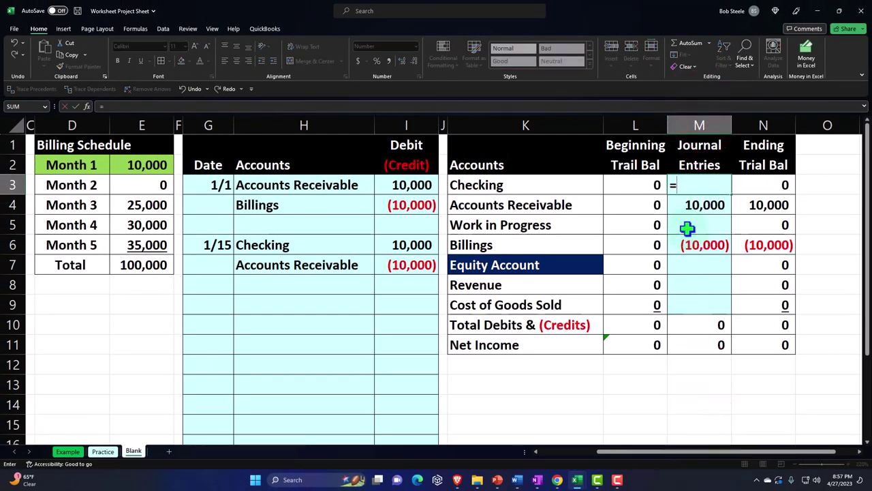
key(Left)
key(Left)
key(Left)
key(Left)
key(Down)
key(Down)
key(Down)
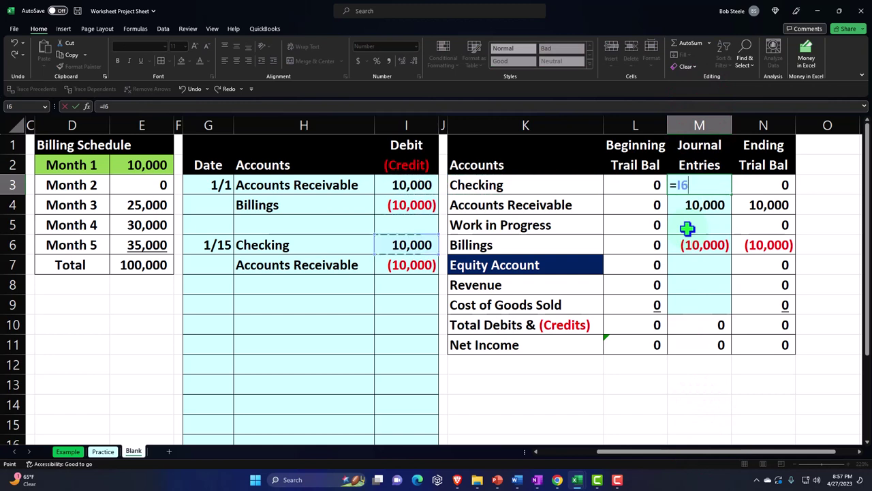
key(Return)
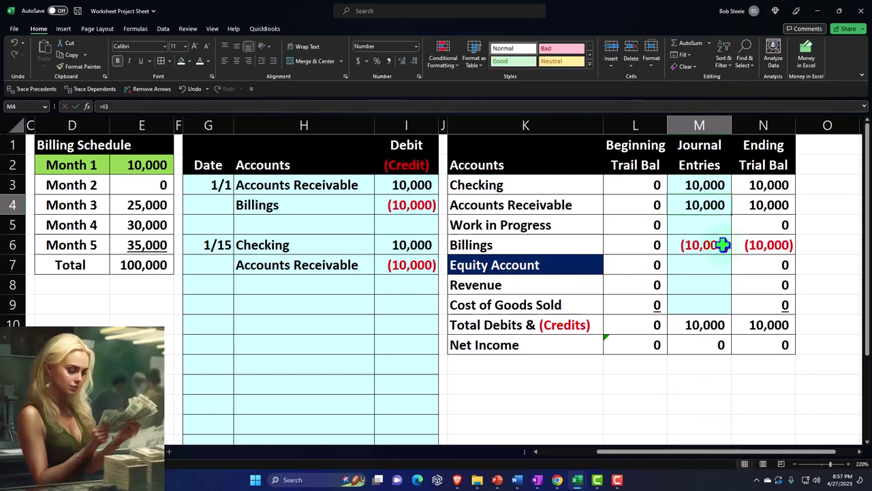
Add the Accounts Receivable credit in I7 to the M4 posting so its formula is =I3+I7.
double_click(712, 208)
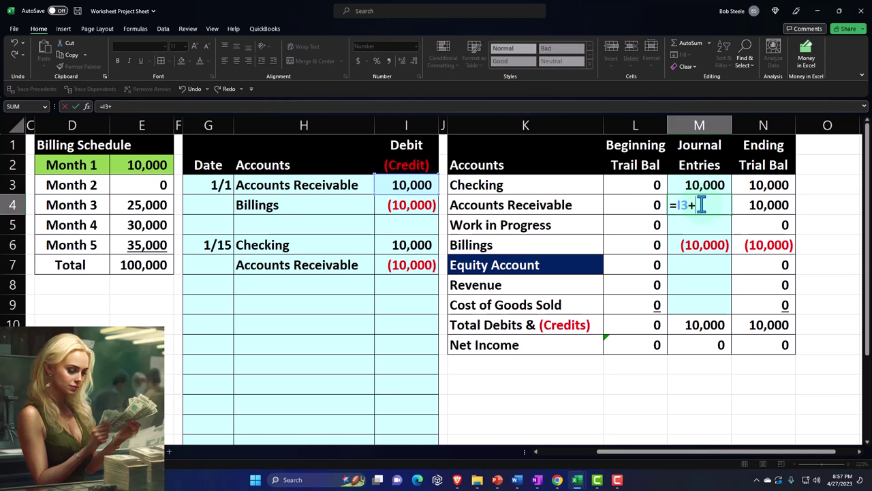
click(405, 269)
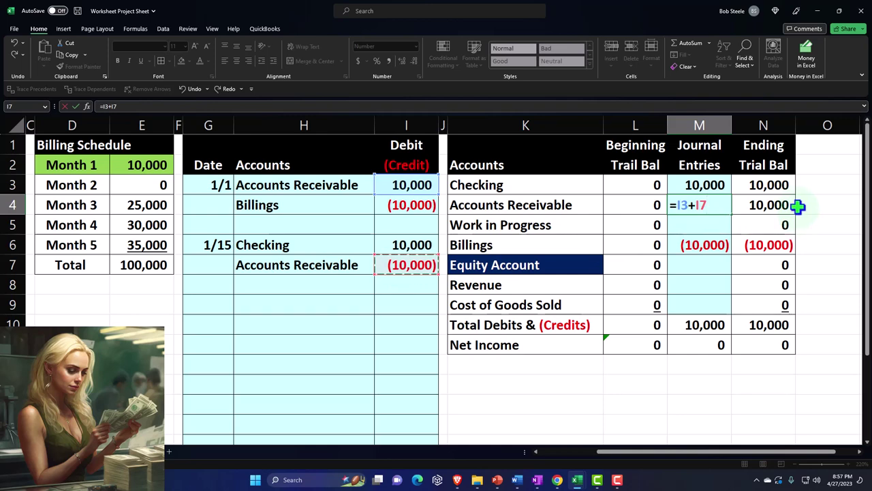
key(Return)
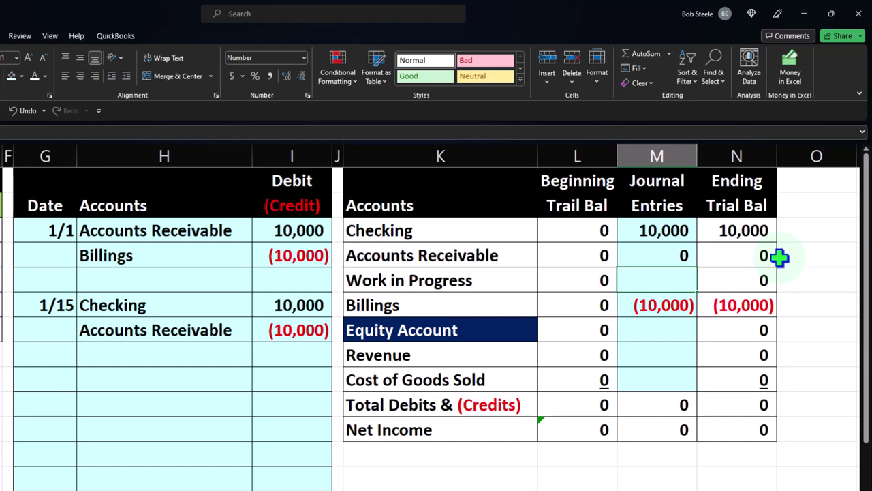
Add a Greater Than conditional formatting rule to totals L10:N10 with threshold 2 and Light Red Fill with Dark Red Text.
drag(598, 407, 737, 404)
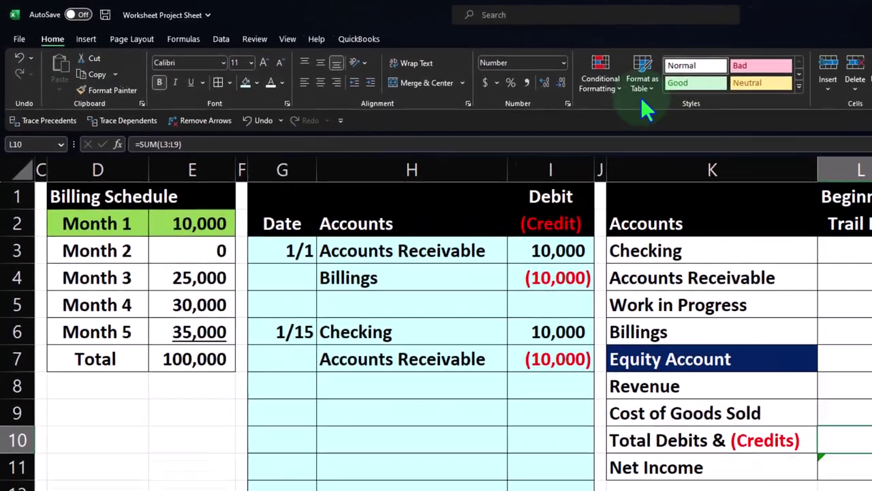
click(669, 85)
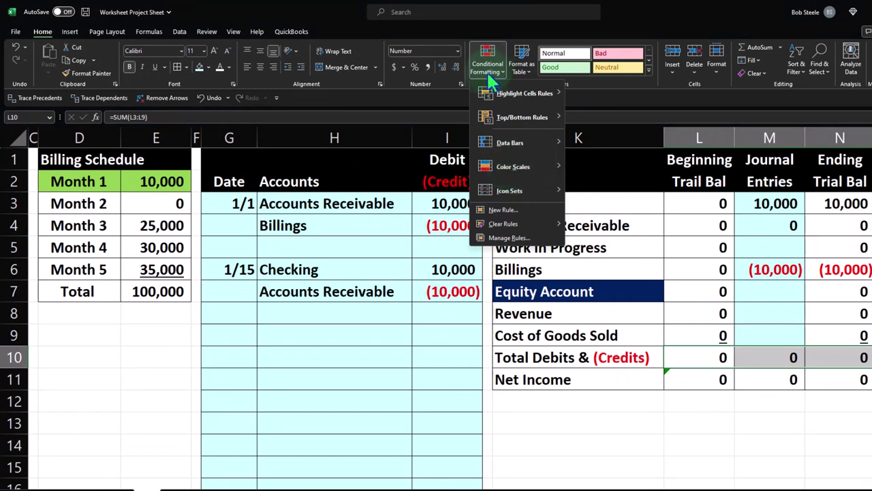
mouse_move(491, 92)
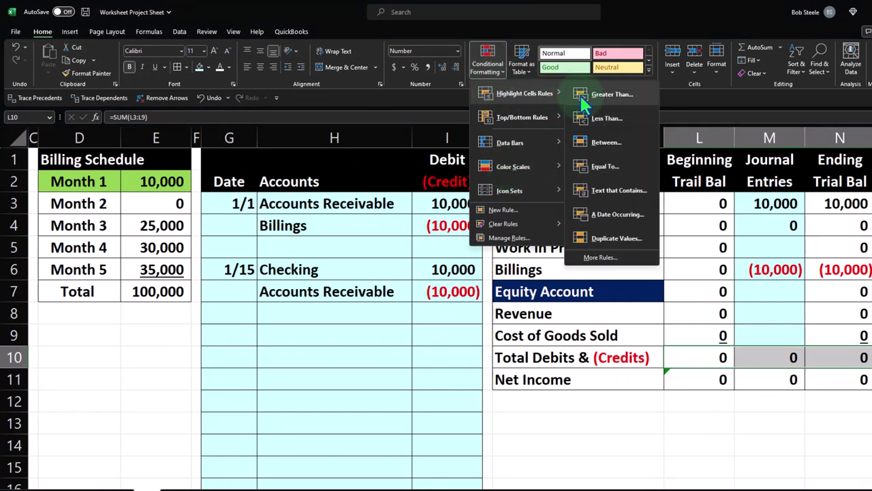
click(607, 99)
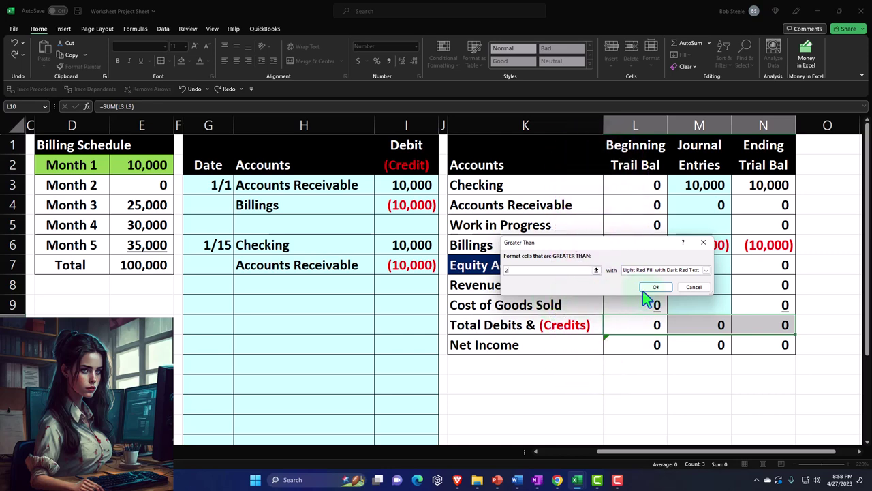
click(656, 288)
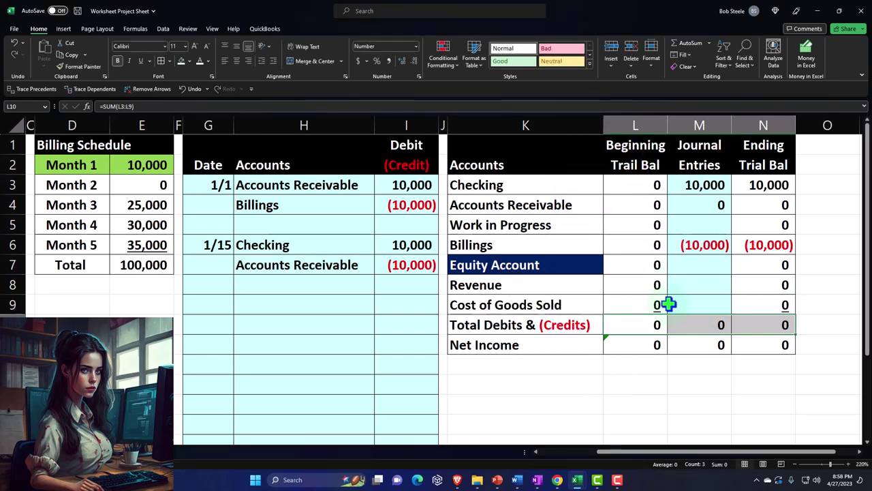
Clear the Billings posting in M6 to test the highlighting rule on the totals row.
click(691, 246)
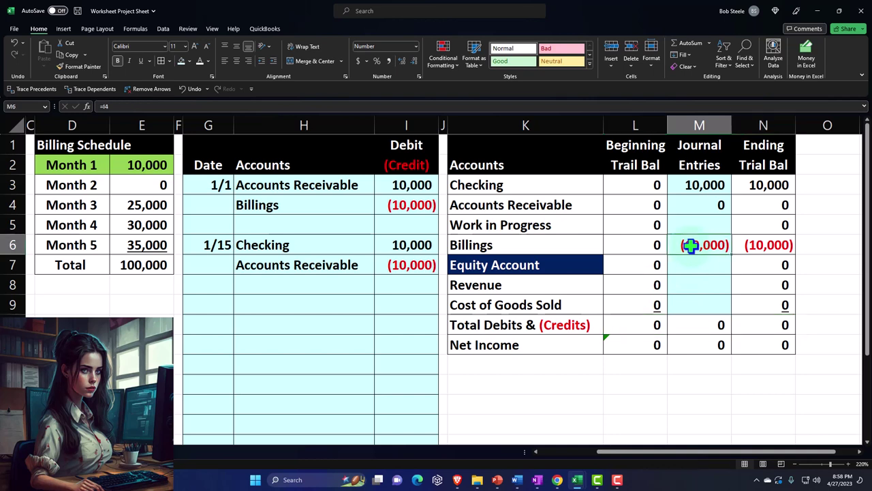
key(Delete)
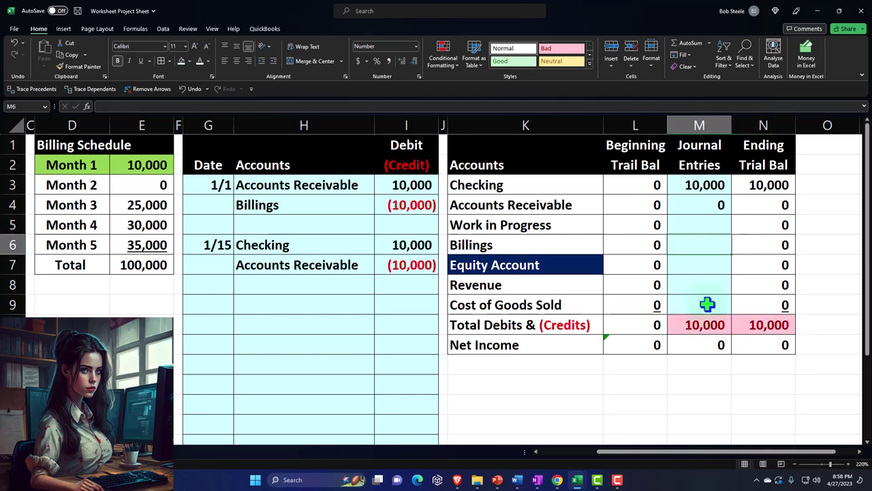
Undo the Billings clearing in M6 and add a Less Than rule to totals L10:N10 with threshold -2 and Light Red Fill with Dark Red Text.
click(15, 42)
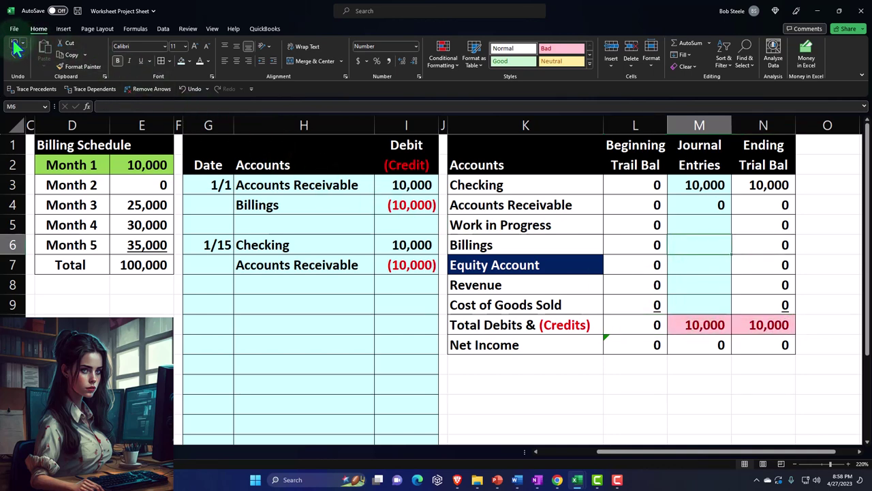
drag(689, 326, 767, 325)
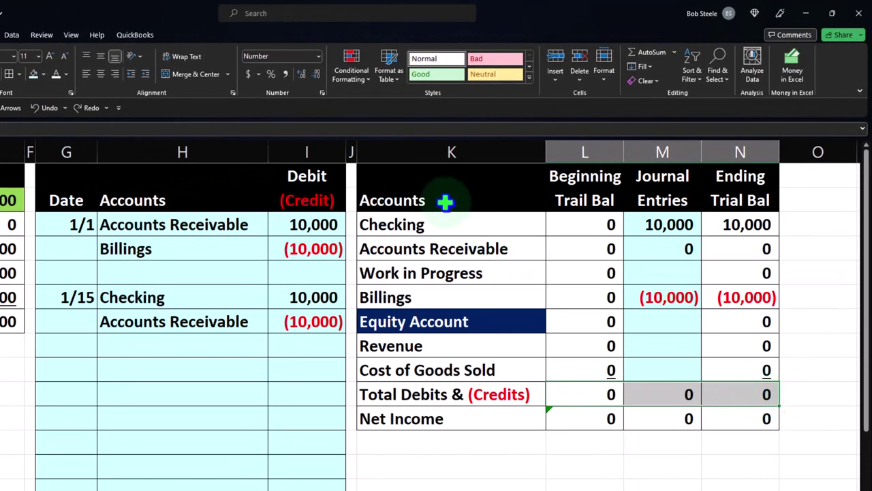
click(346, 73)
mouse_move(350, 99)
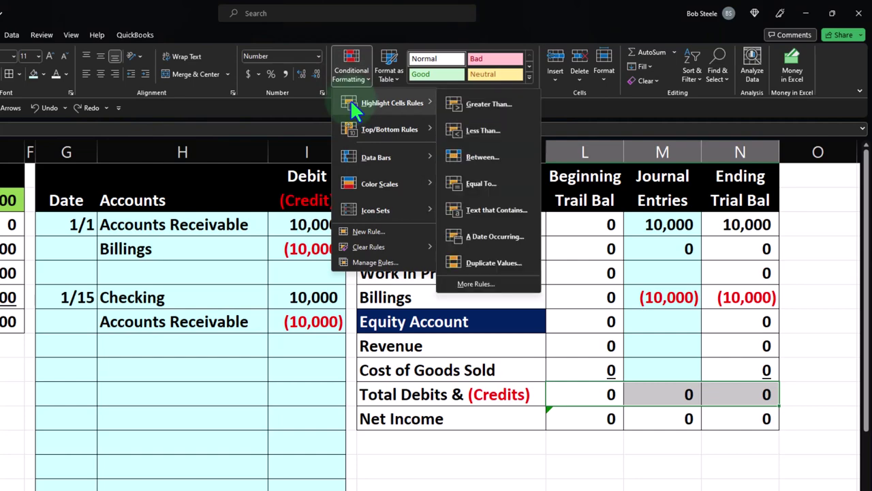
click(477, 130)
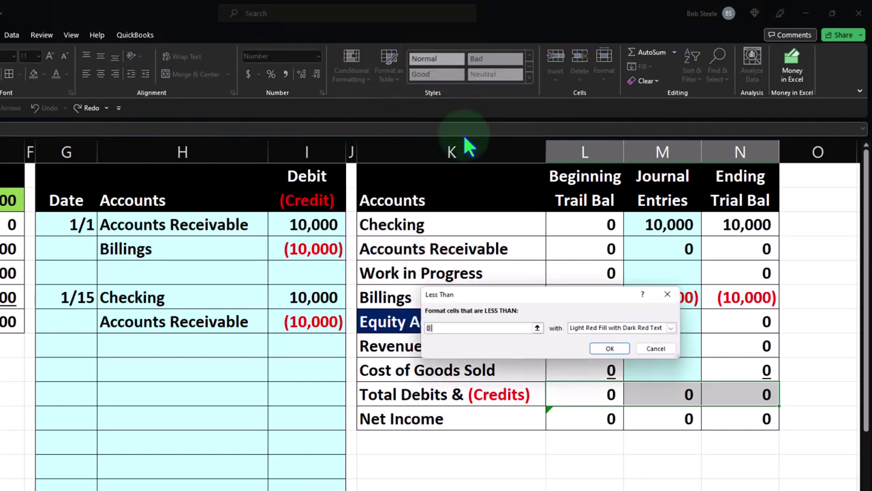
text(-2)
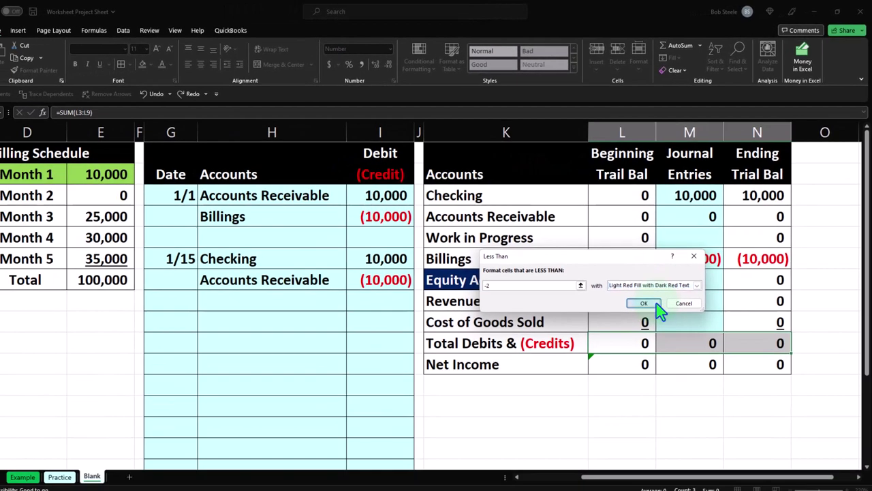
click(610, 348)
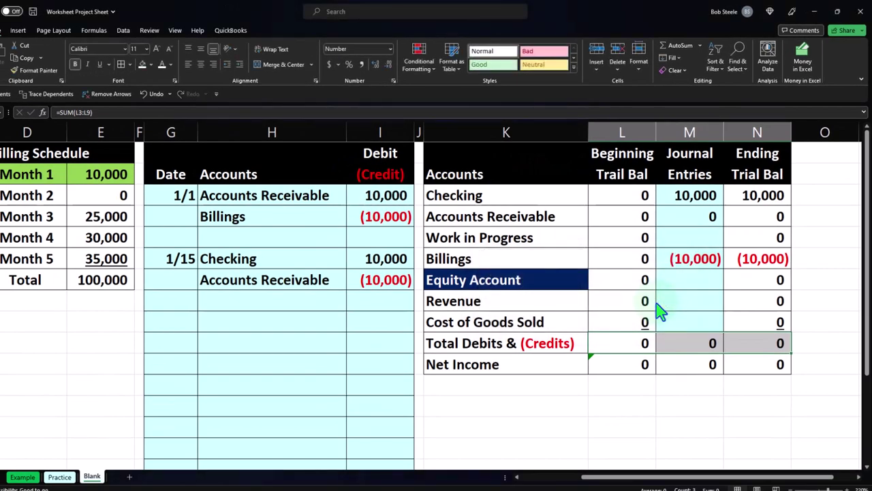
Clear the Checking posting in M3 to test the negative-total highlighting, and undo the deletion.
click(683, 197)
key(Delete)
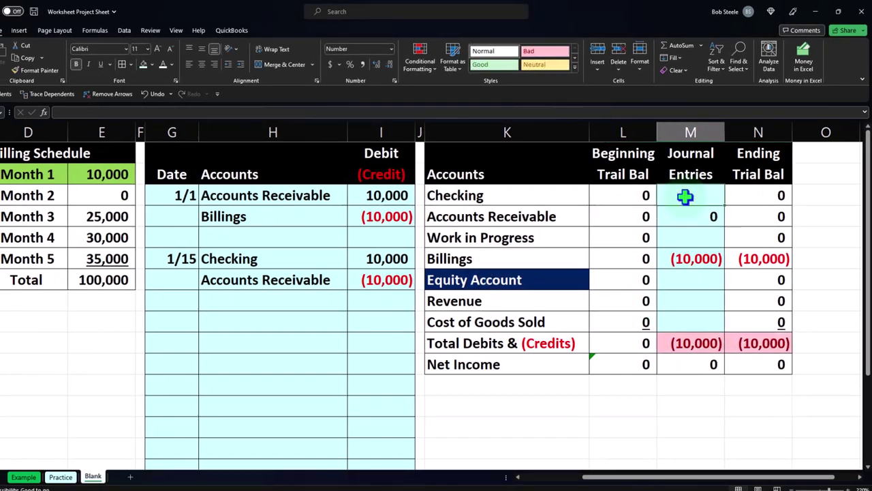
click(15, 45)
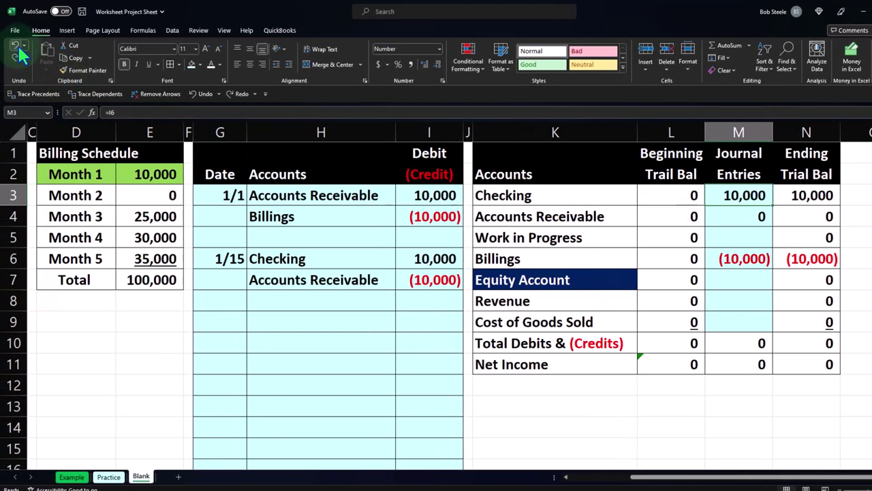
Add a Between conditional formatting rule to totals L10:N10 for values from -2 to 2 with Green Fill with Dark Green Text.
click(673, 341)
drag(726, 341, 788, 335)
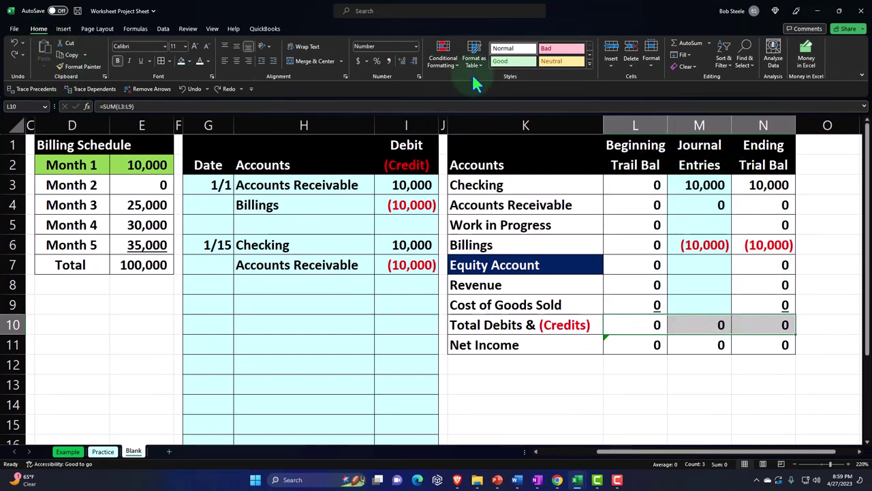
click(439, 60)
mouse_move(451, 83)
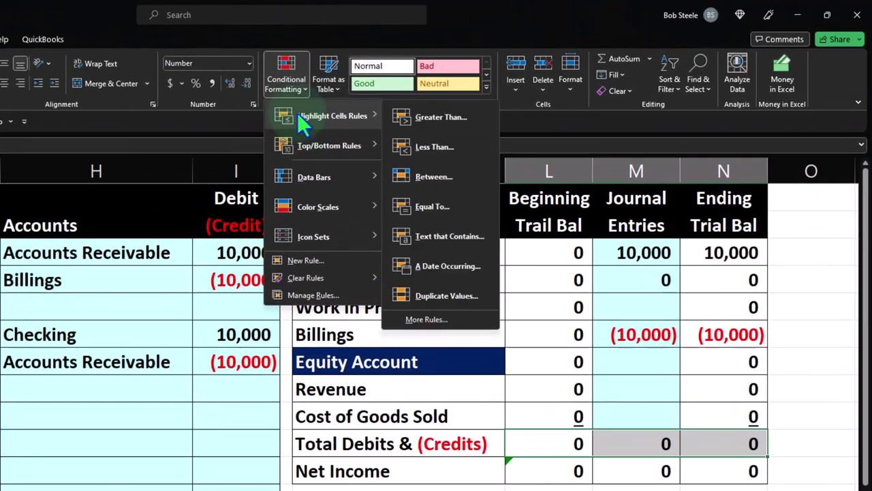
click(420, 174)
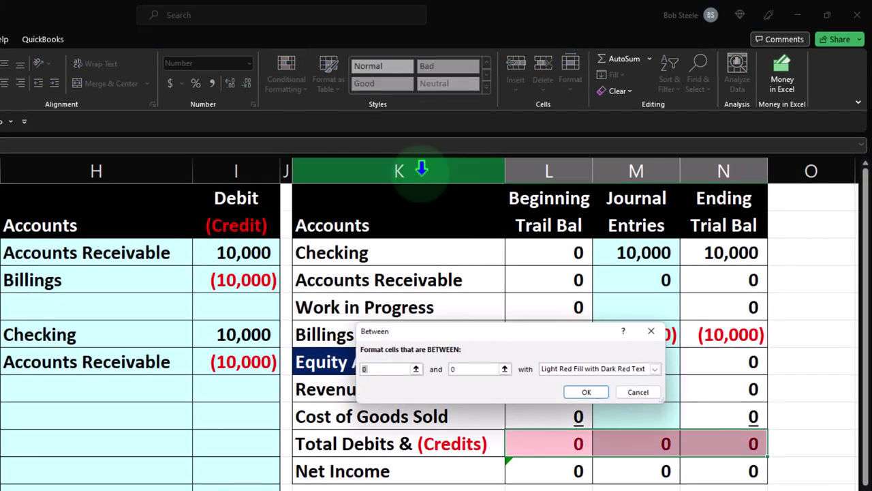
text(-2)
key(Tab)
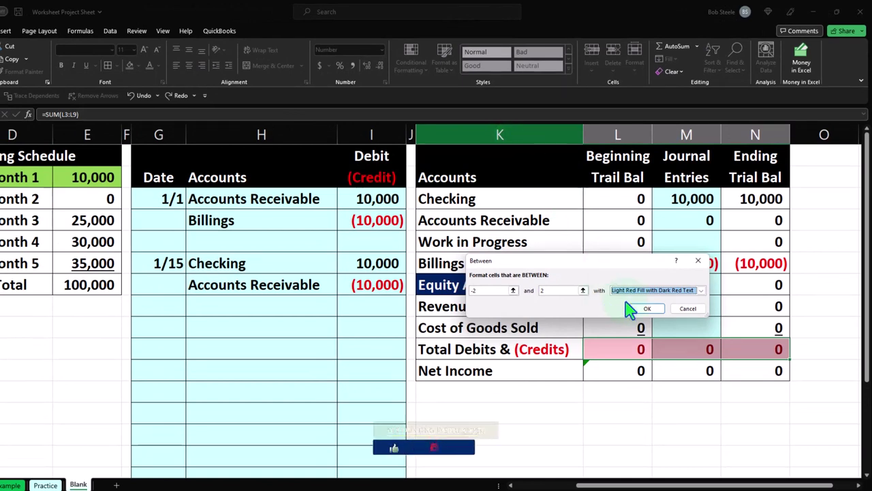
click(701, 291)
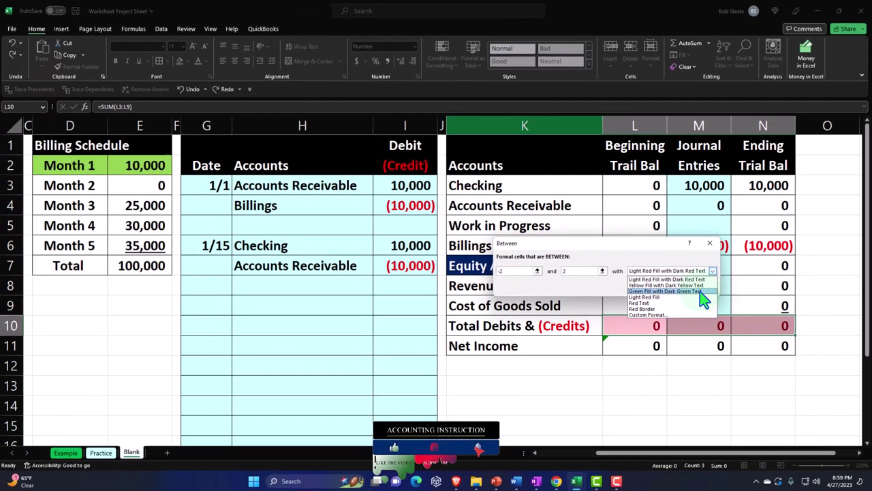
click(687, 312)
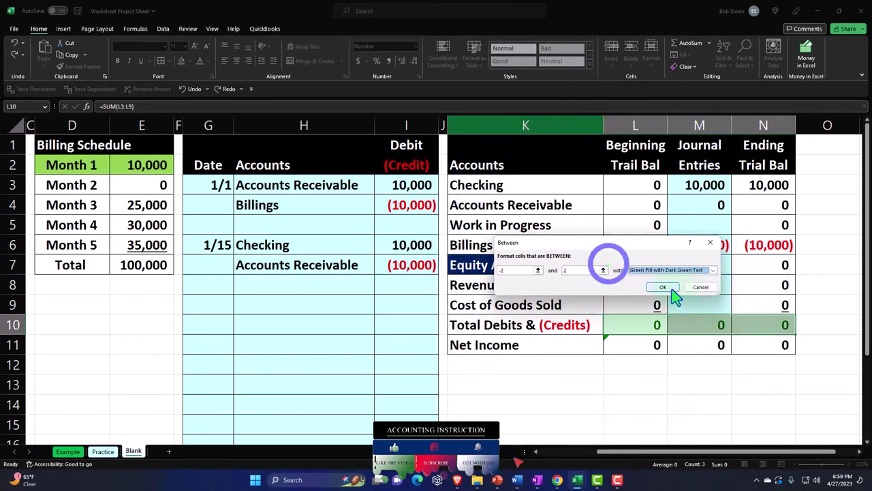
click(671, 288)
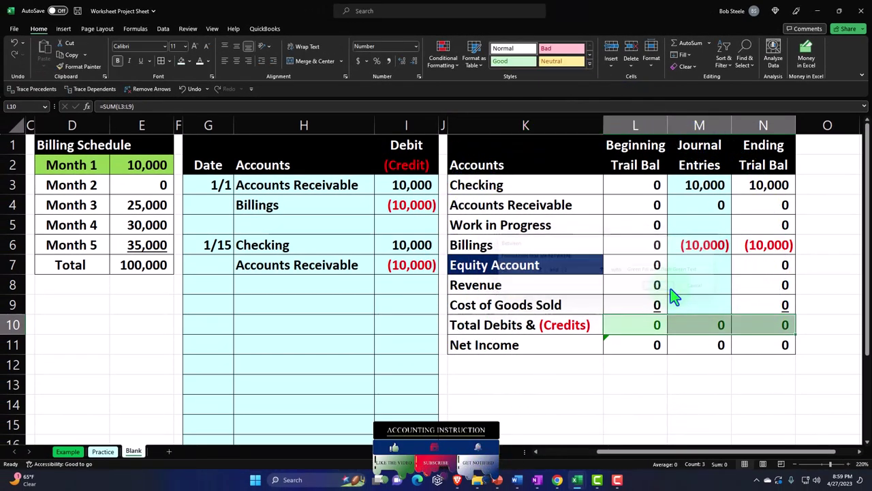
click(668, 369)
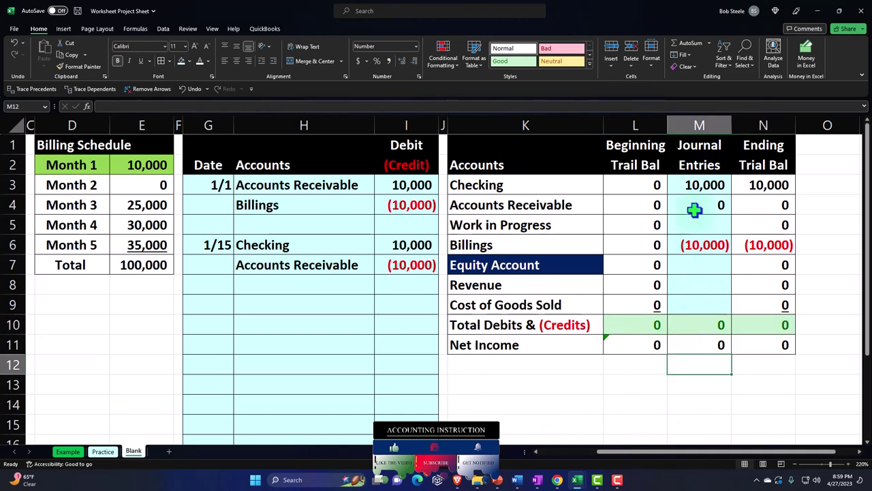
Test the red and green rules by clearing the Checking posting in M3 and the Billings posting in M6, undoing each deletion.
click(692, 183)
key(Delete)
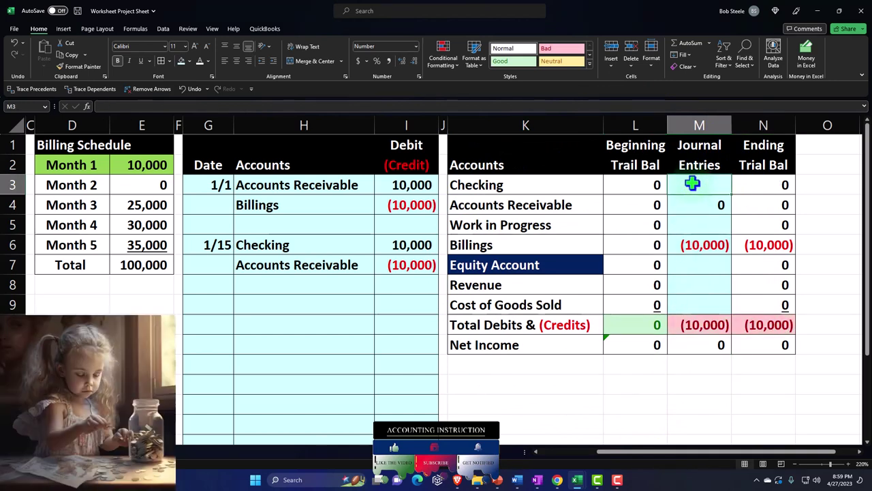
key(Down)
click(14, 43)
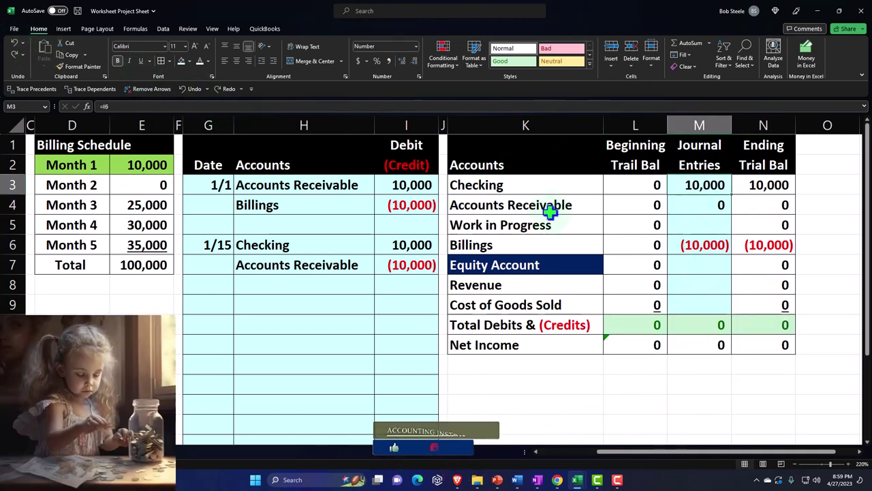
click(702, 248)
key(Delete)
key(Down)
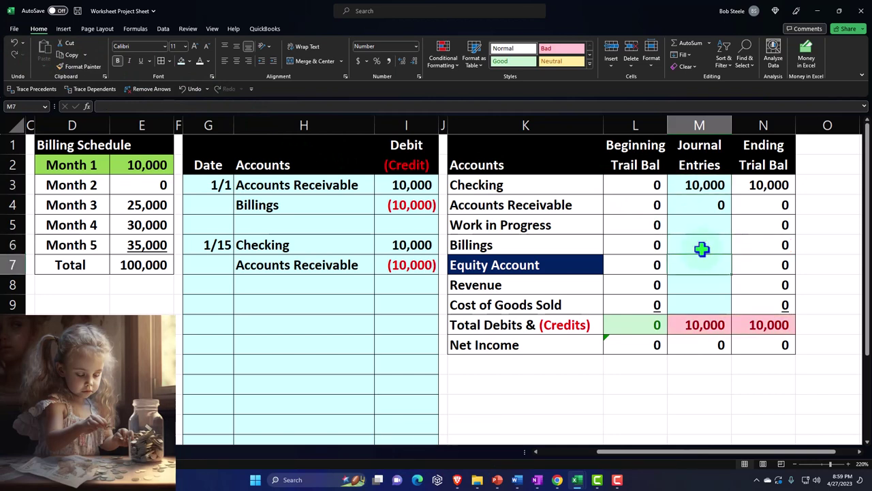
click(14, 43)
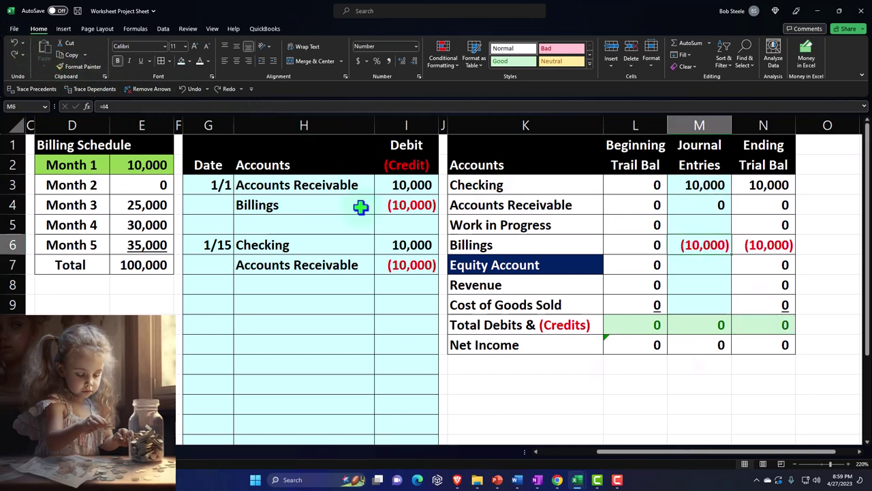
Test the green rule's range by entering 1 and -2 in the Cost of Goods Sold cell M9, and undo both entries.
click(694, 311)
text(1)
key(Return)
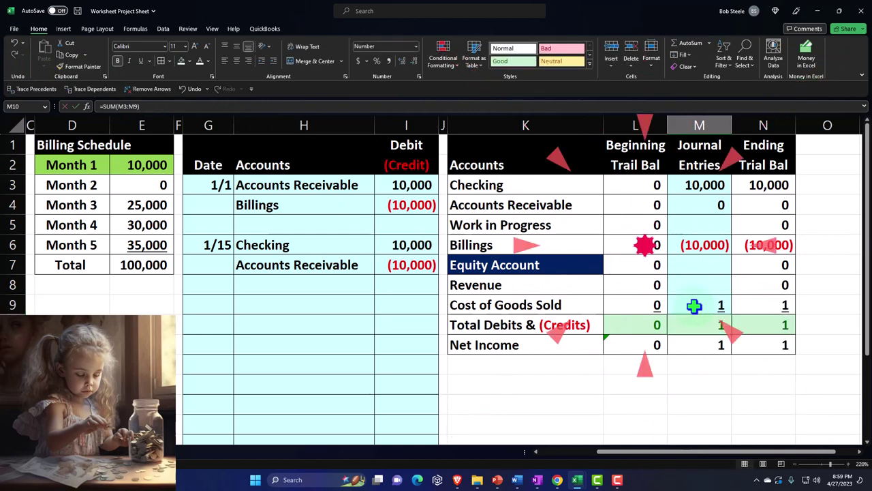
click(694, 306)
text(-2)
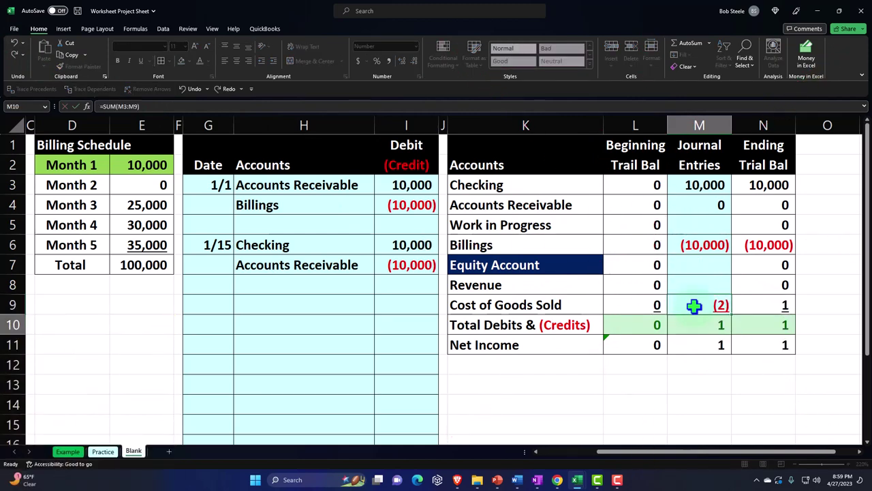
key(Return)
click(694, 306)
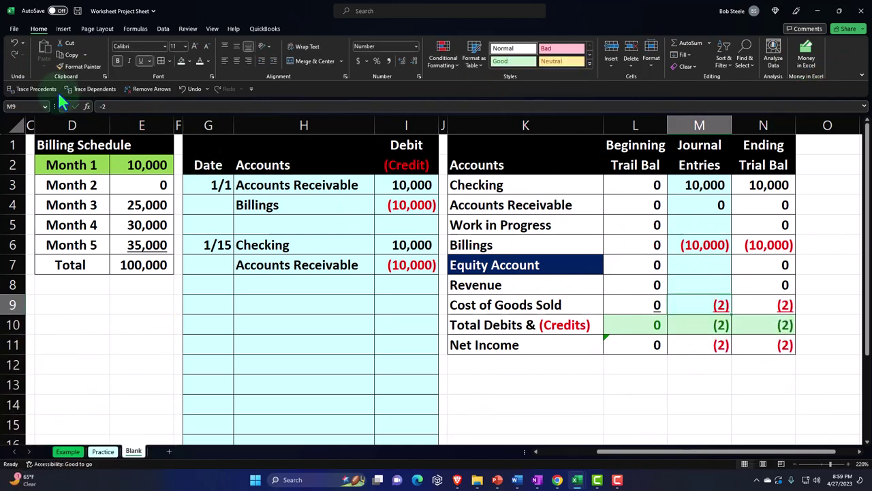
click(15, 43)
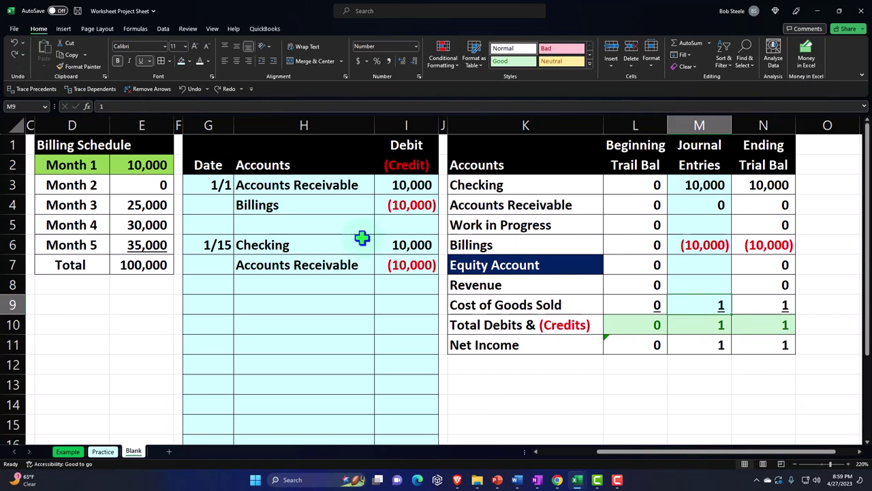
click(14, 43)
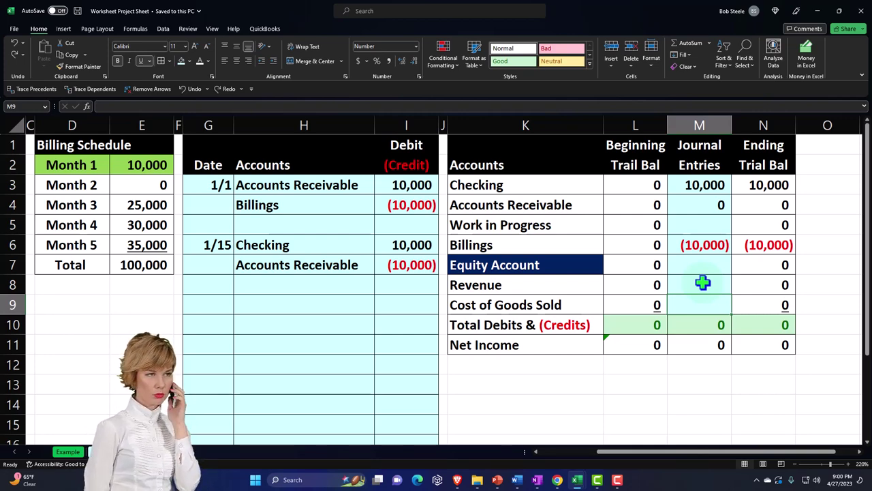
Run a spell check on the worksheet, close the completion message, and return to journal cell I9.
click(188, 30)
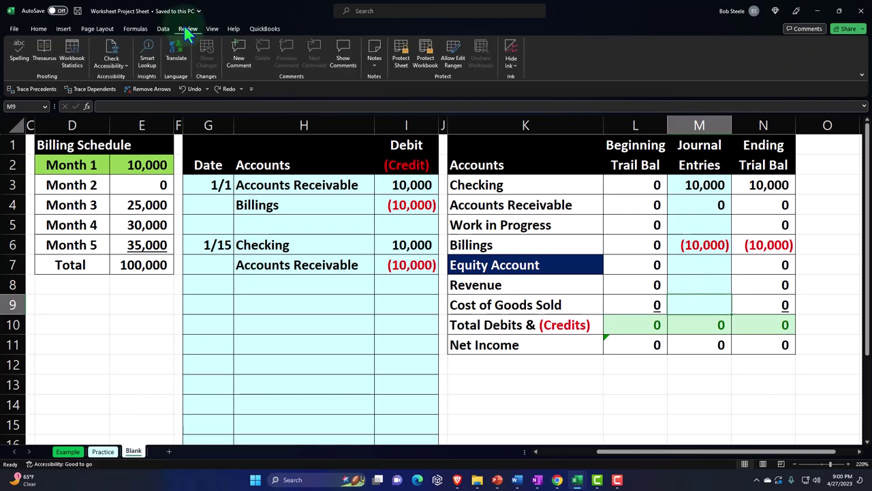
click(20, 53)
click(421, 263)
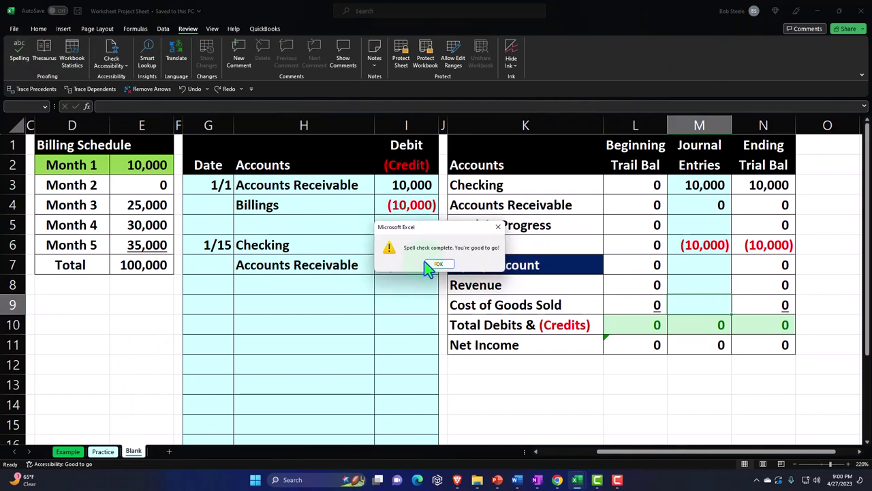
click(425, 266)
click(392, 302)
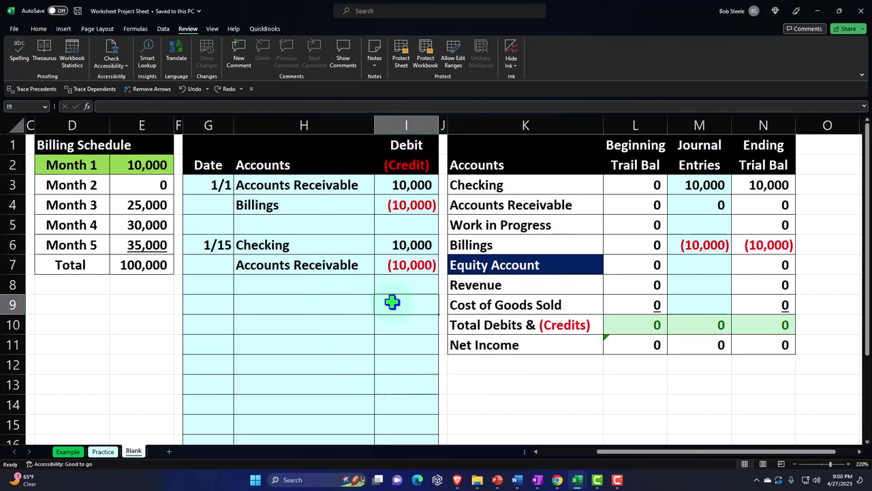